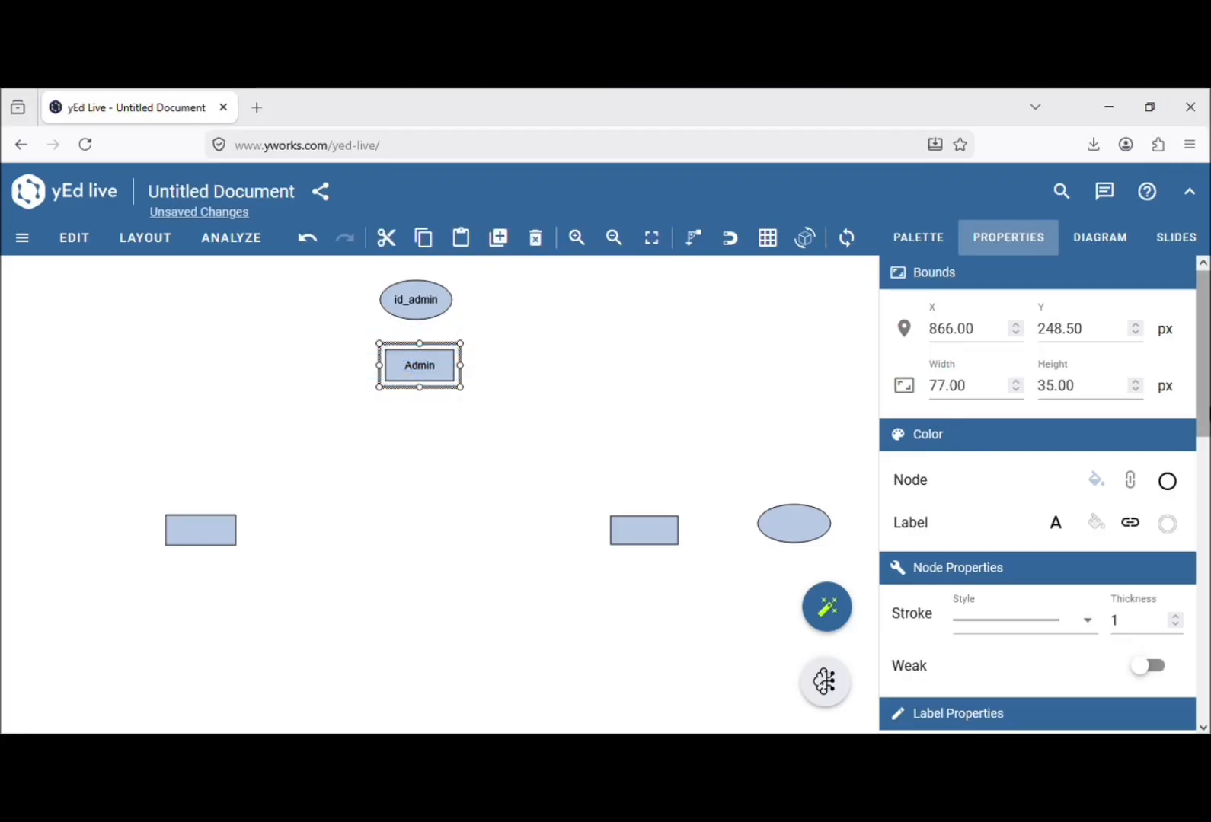
Label the blank rectangle beside the blank ellipse "Pasien" and centre the label inside the shape.
left_click(647, 535)
double_click(648, 539)
type("Paster")
key("Return")
left_click_drag(658, 563, 664, 554)
left_click(308, 237)
left_click(651, 554)
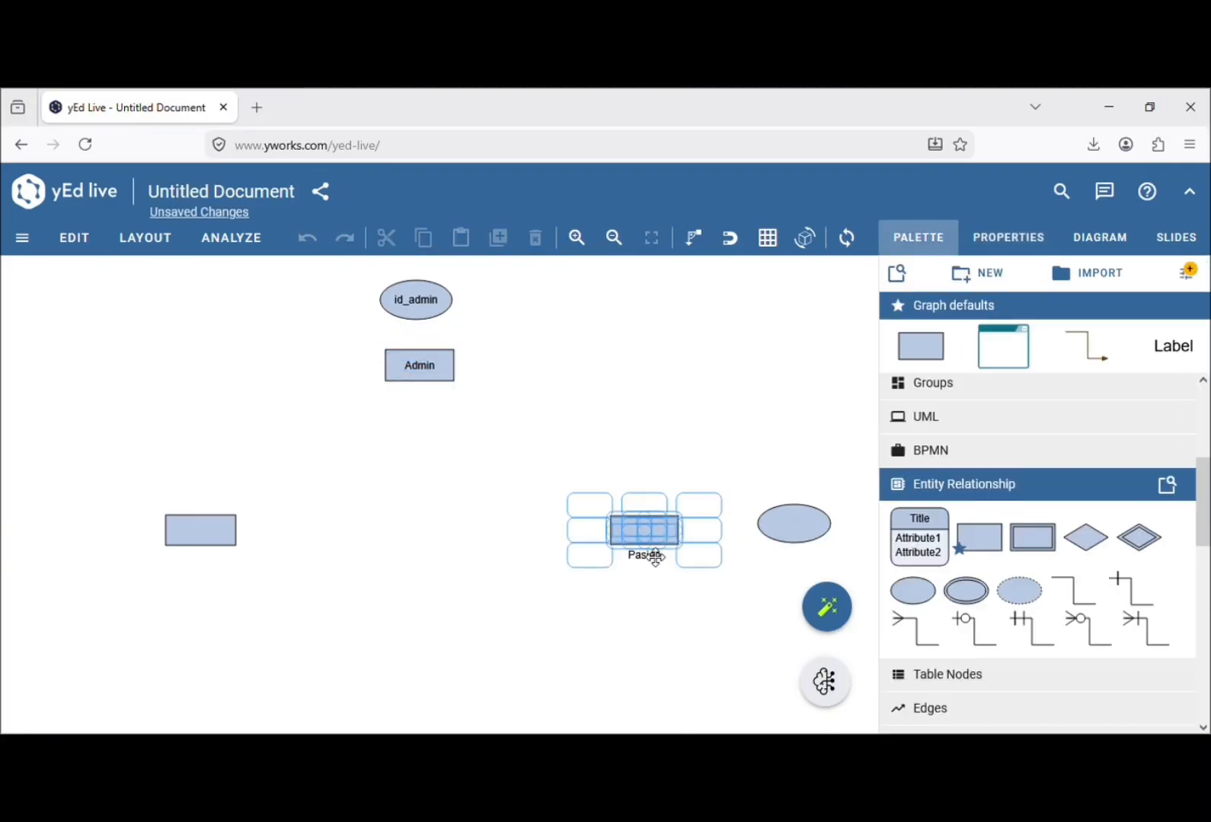
Label the blank ellipse beside the Pasien entity "id_pasien" and centre the label inside it.
left_click(781, 531)
double_click(781, 531)
type("id_pasien")
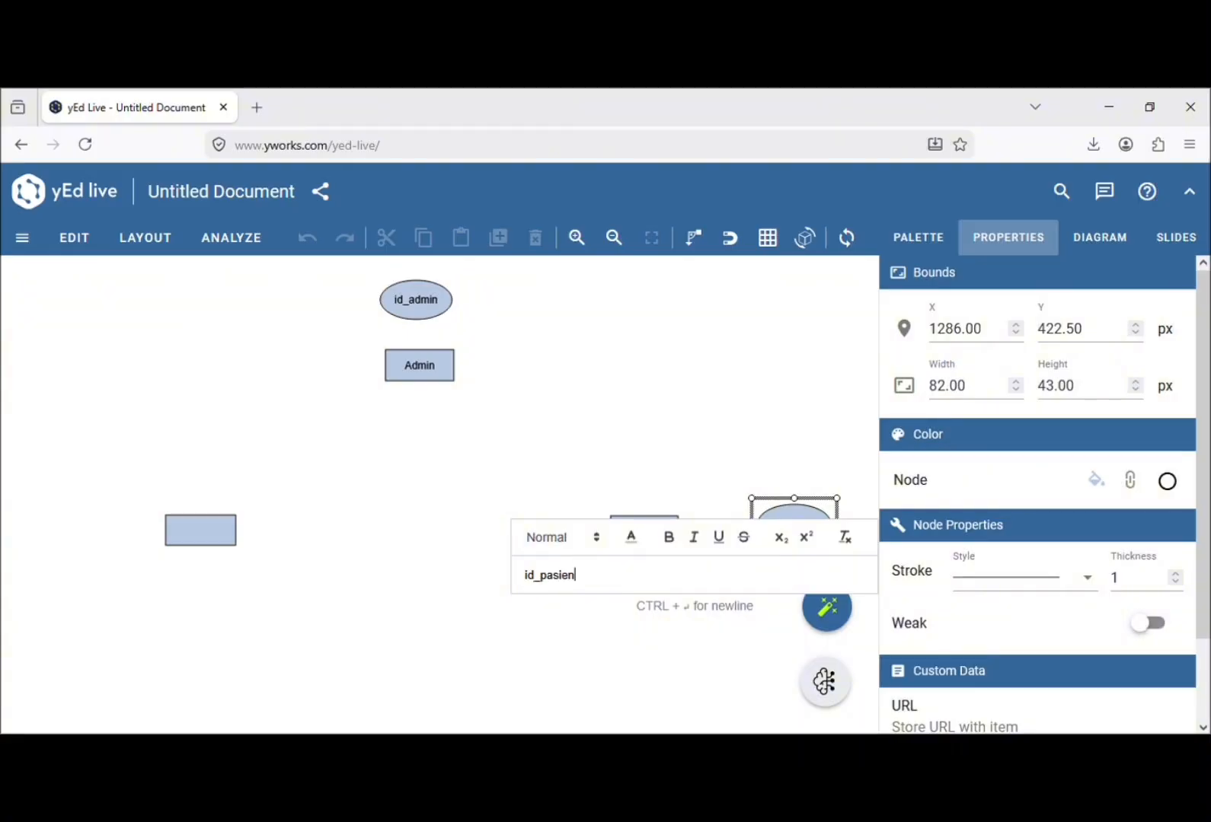
key("Return")
Label the remaining blank rectangle "Dokter" and centre the label inside the shape.
left_click(204, 542)
double_click(206, 542)
type("Dokter")
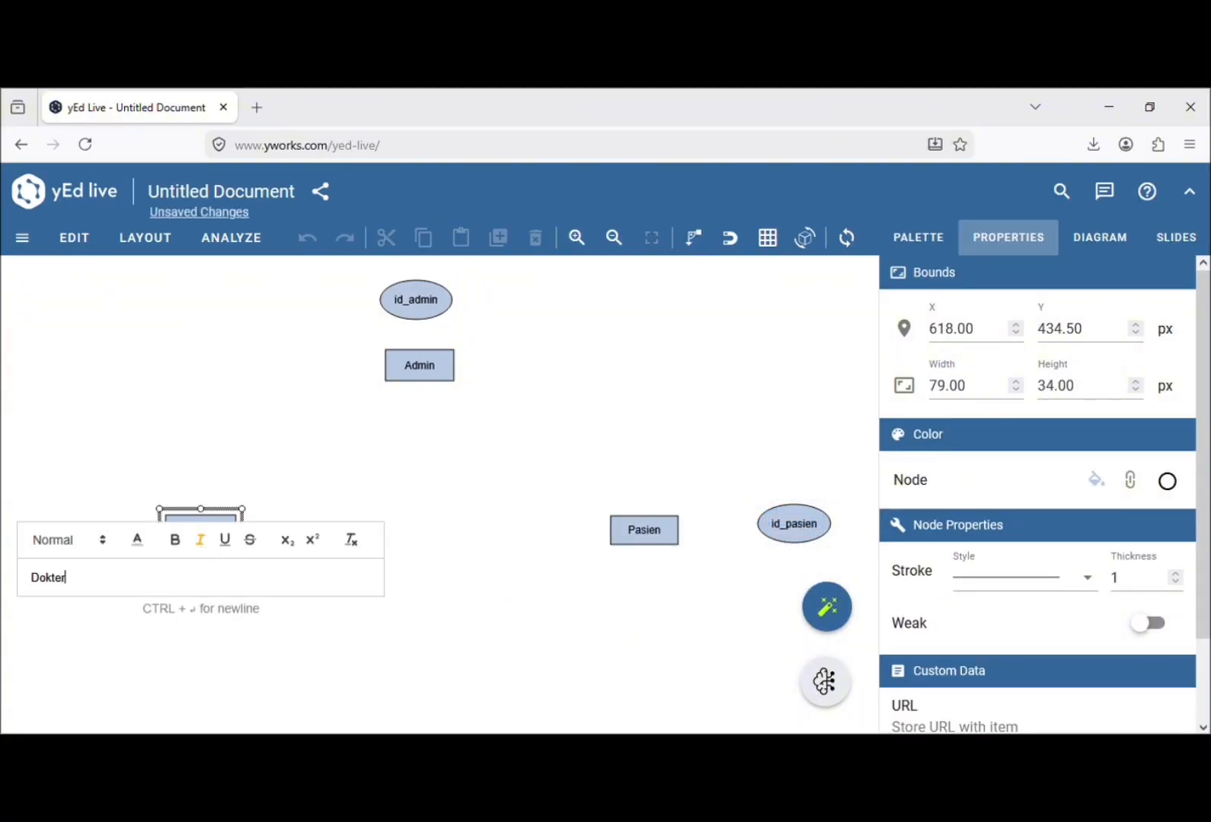
key("Return")
left_click_drag(206, 542, 305, 546)
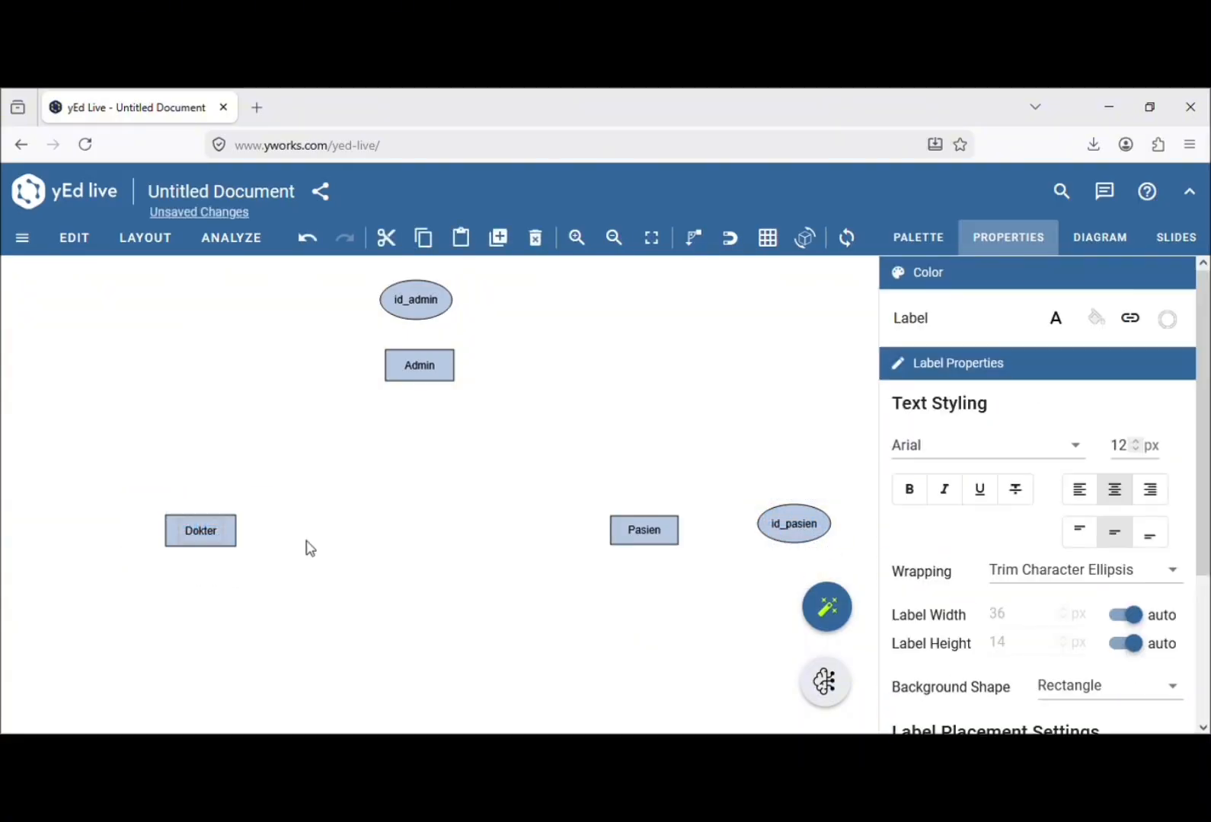
left_click(306, 546)
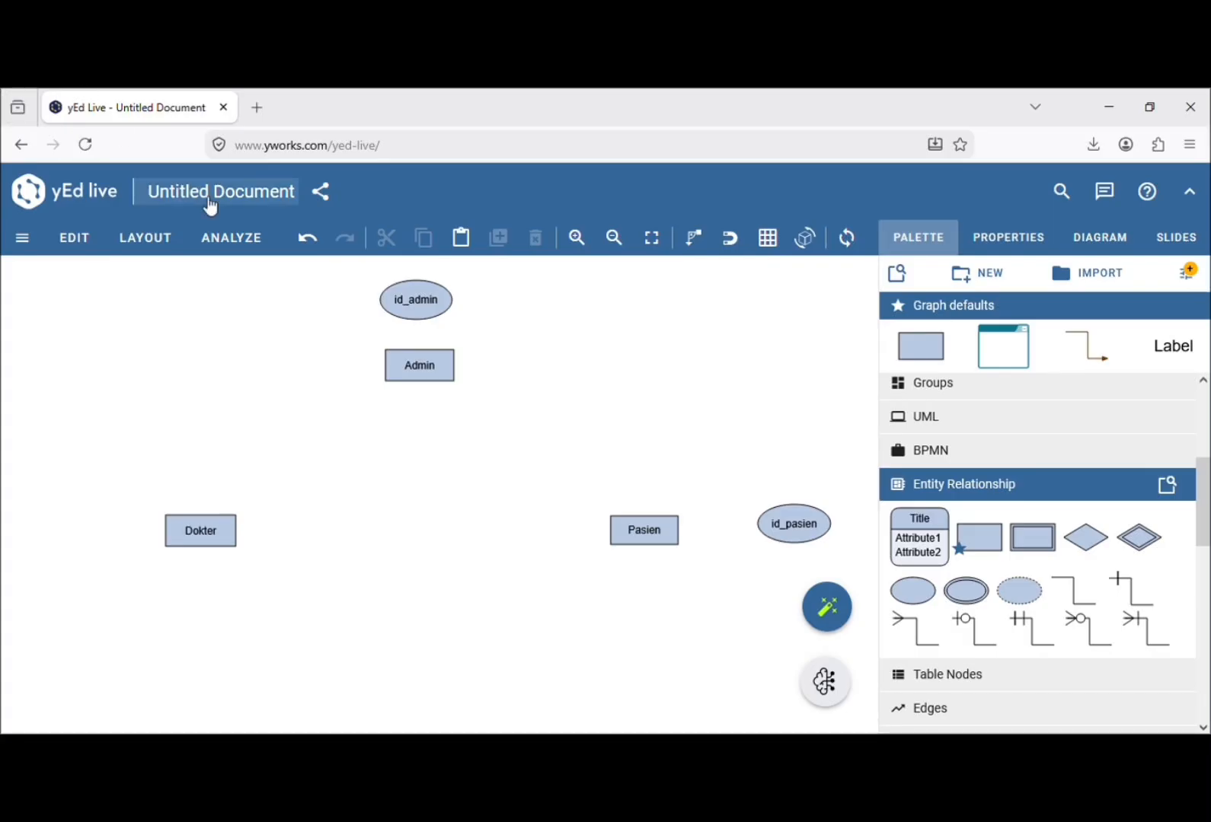
Add four attribute ellipses around the Dokter entity: one above left, one directly left, one below left and one below.
left_click_drag(913, 590, 126, 448)
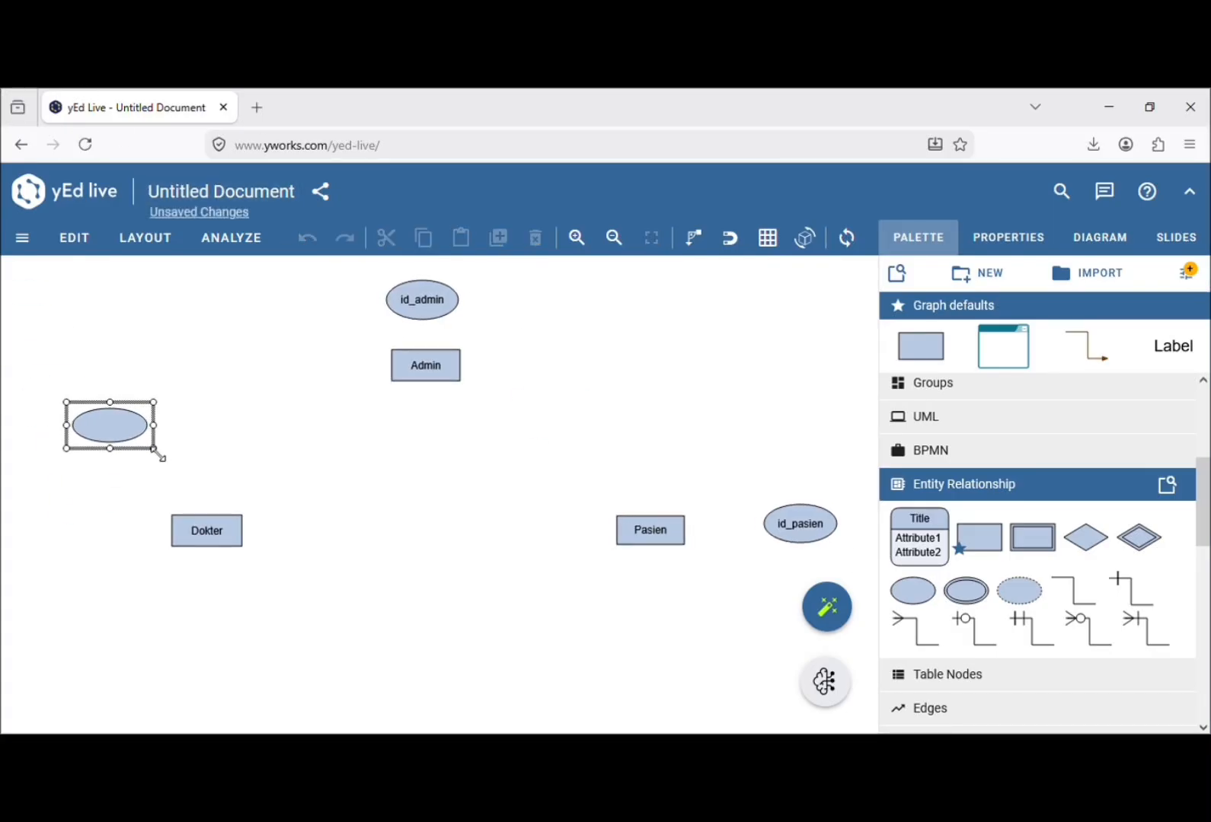
left_click_drag(913, 590, 38, 529)
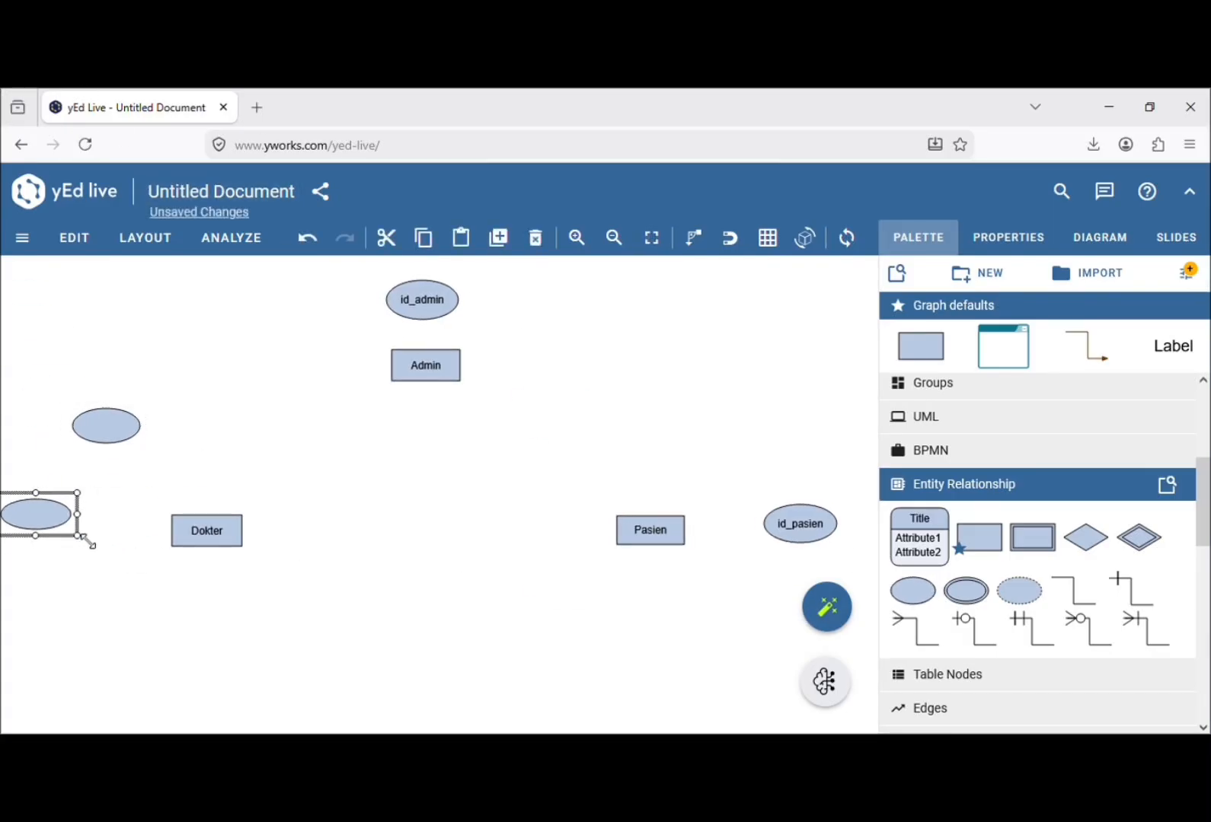
left_click_drag(913, 590, 210, 669)
Shrink the ellipse below Dokter to about 78 by 44 px and space the four attribute ellipses around the entity.
left_click(114, 627)
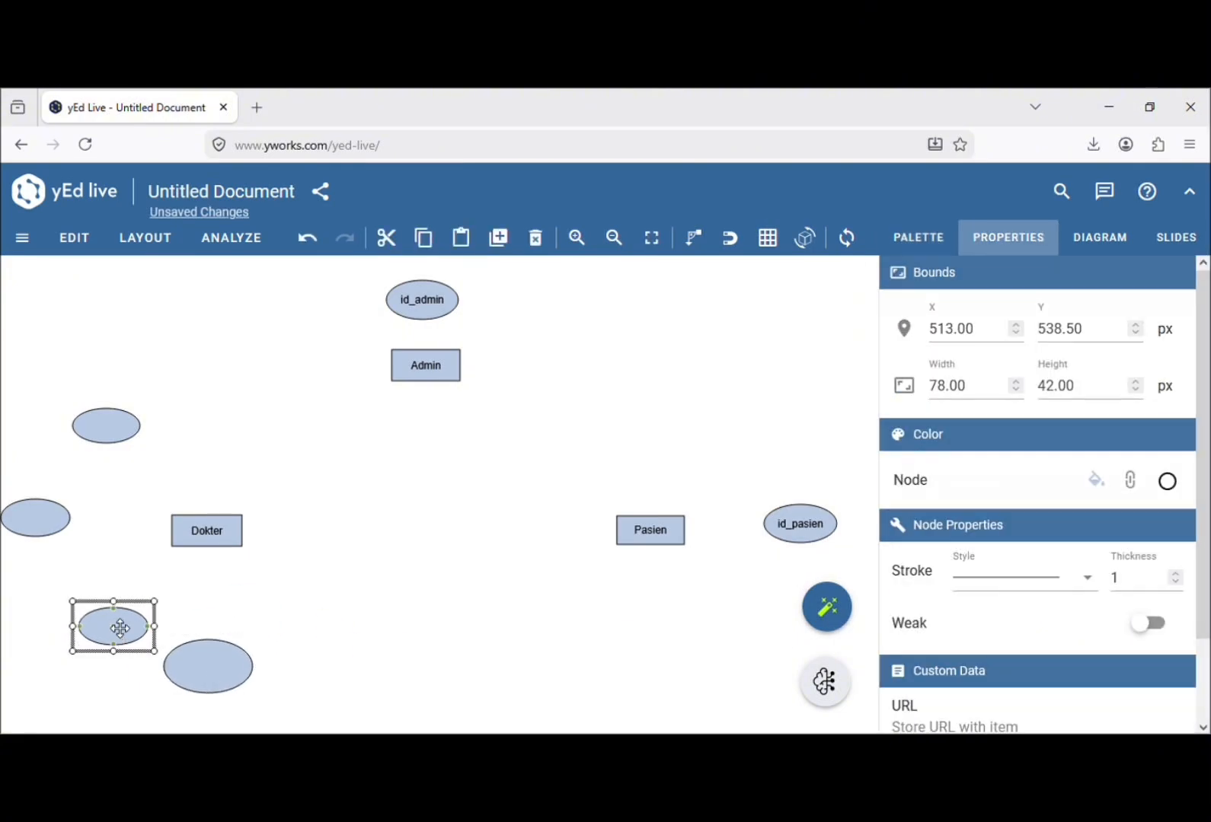
left_click_drag(115, 627, 90, 622)
left_click(244, 670)
left_click_drag(259, 699, 239, 684)
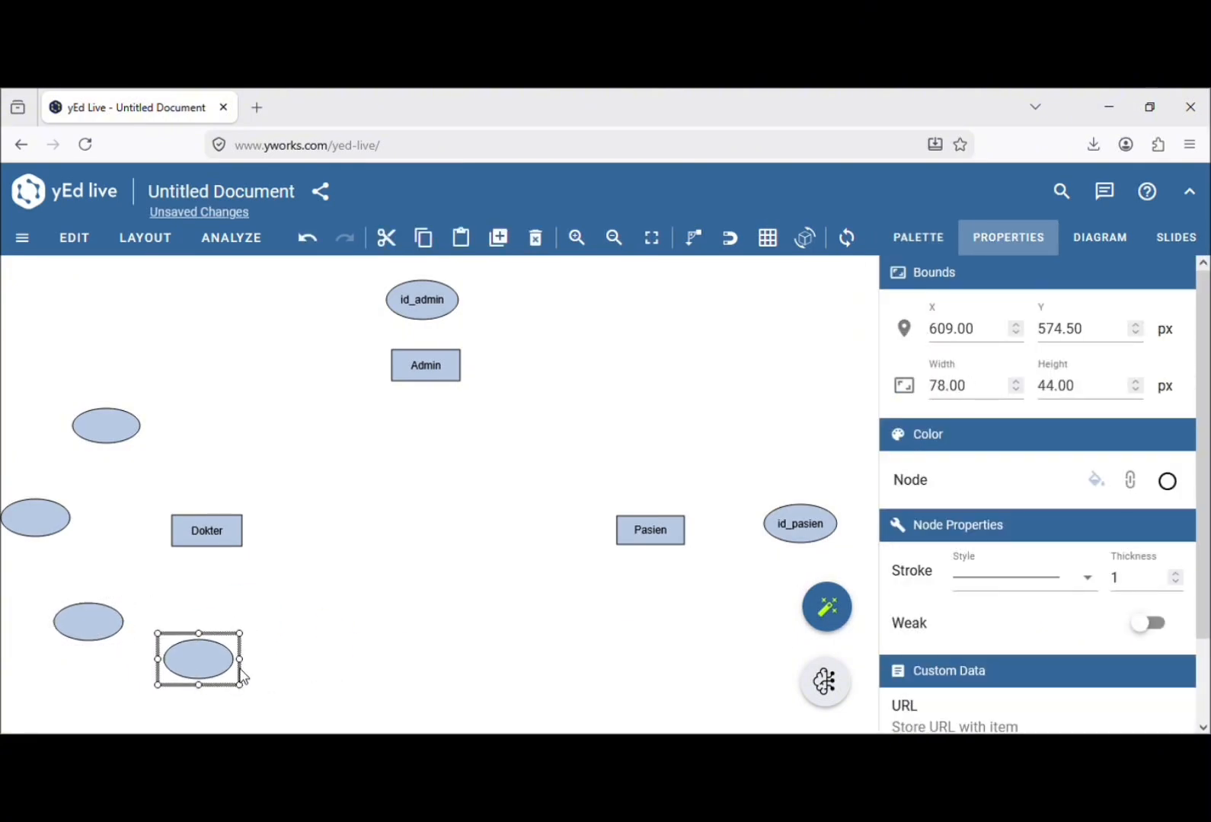
left_click(143, 441)
left_click_drag(126, 440, 126, 455)
left_click_drag(36, 517, 51, 529)
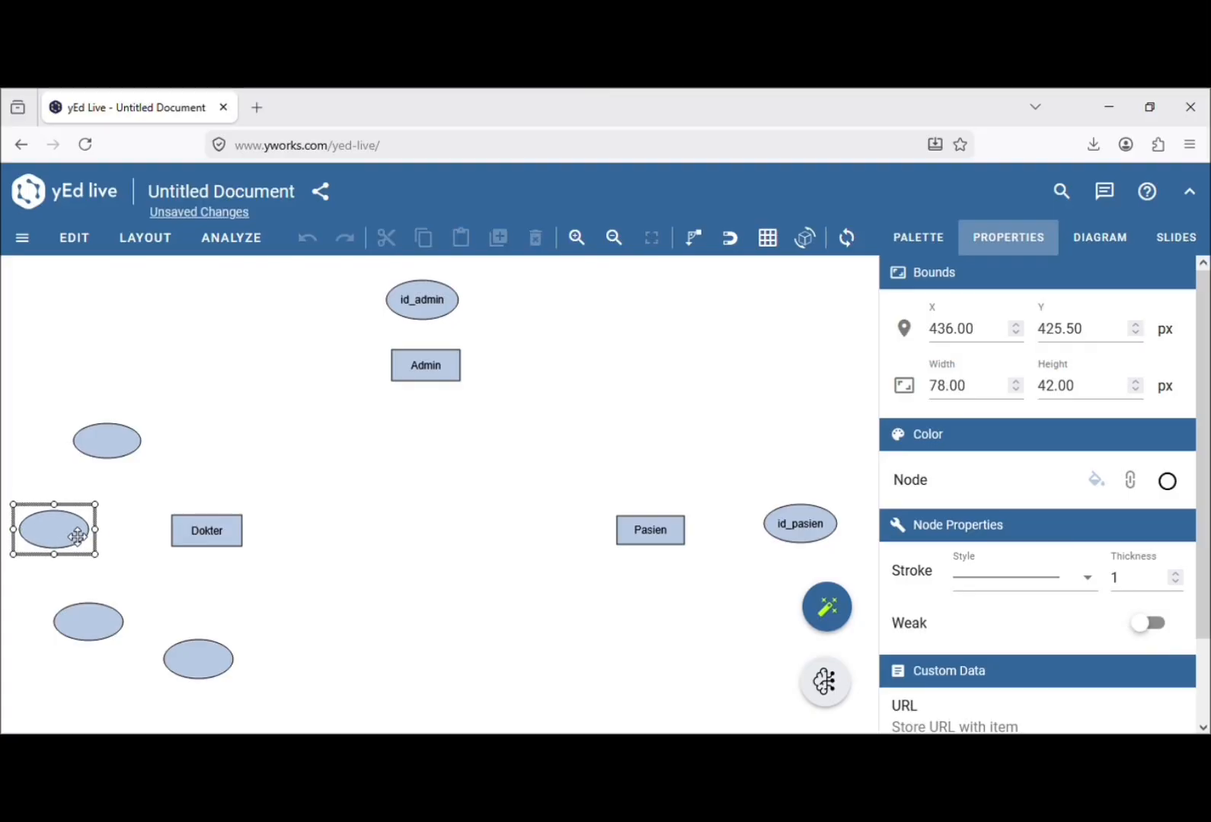
left_click(337, 523)
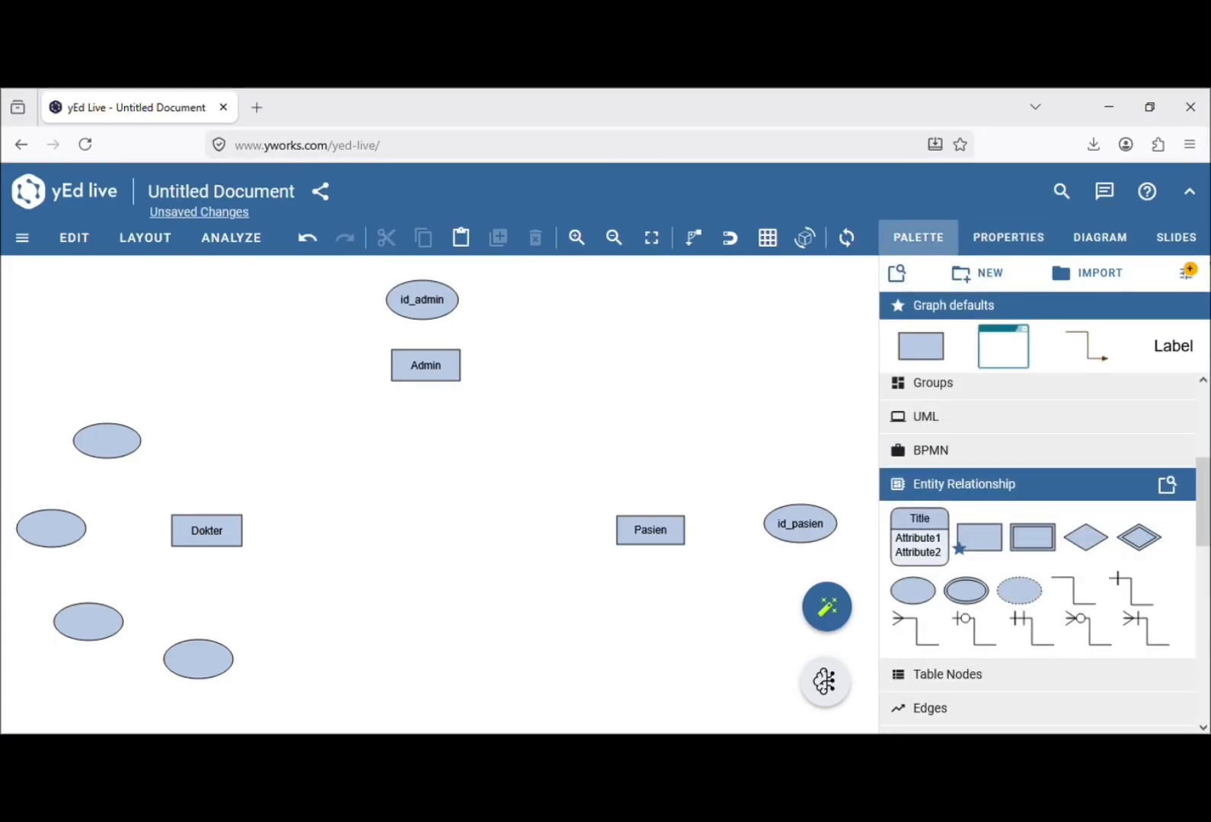
Label the ellipse above left of Dokter "nama_dokter" and the one directly left of it "id_dokter".
left_click(116, 456)
type("nama_do")
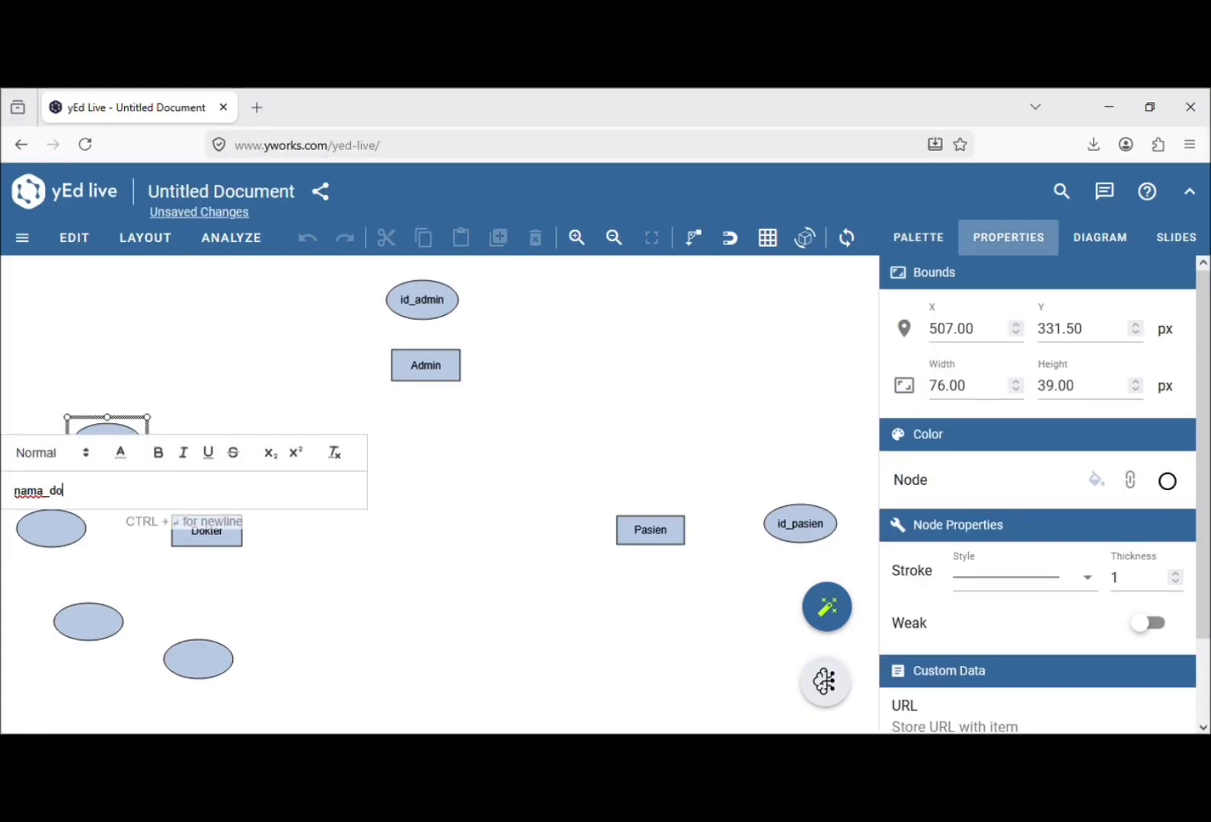
type("kter")
key("Return")
left_click(82, 531)
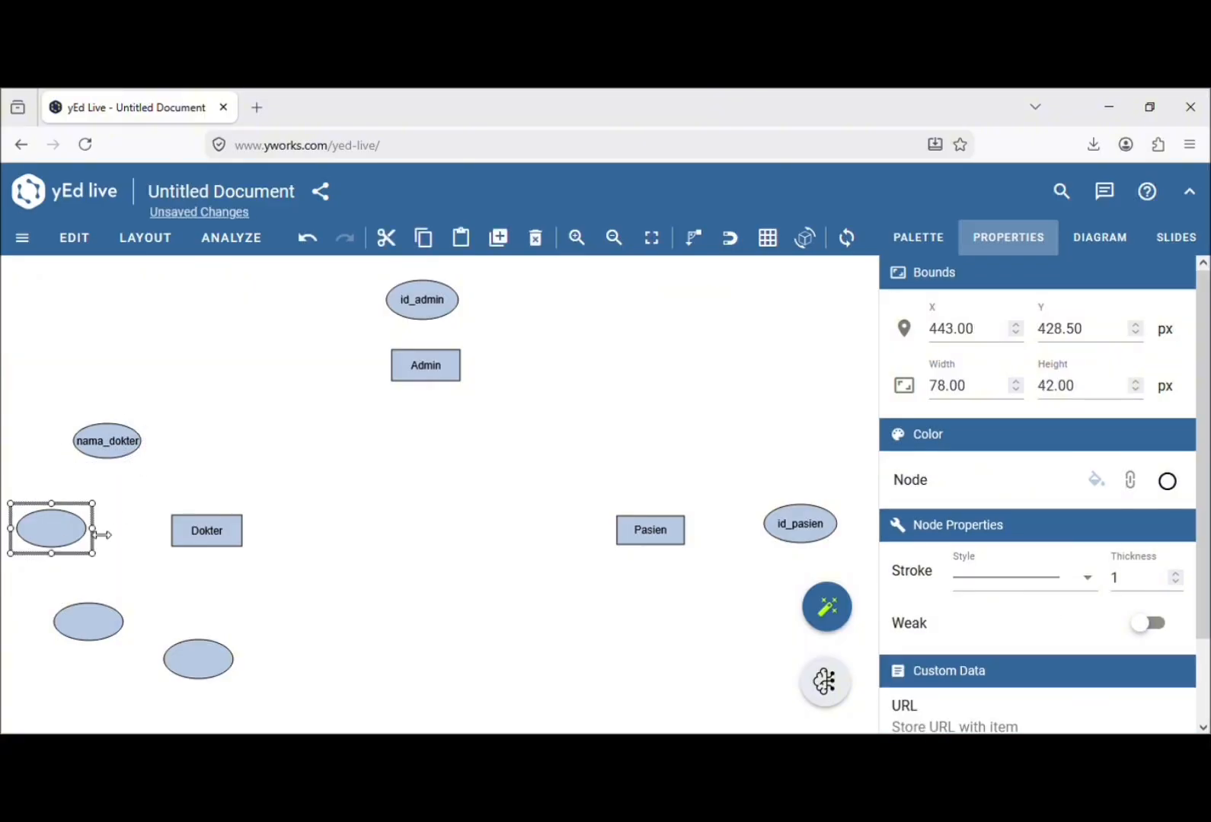
type("id_dokter")
key("Return")
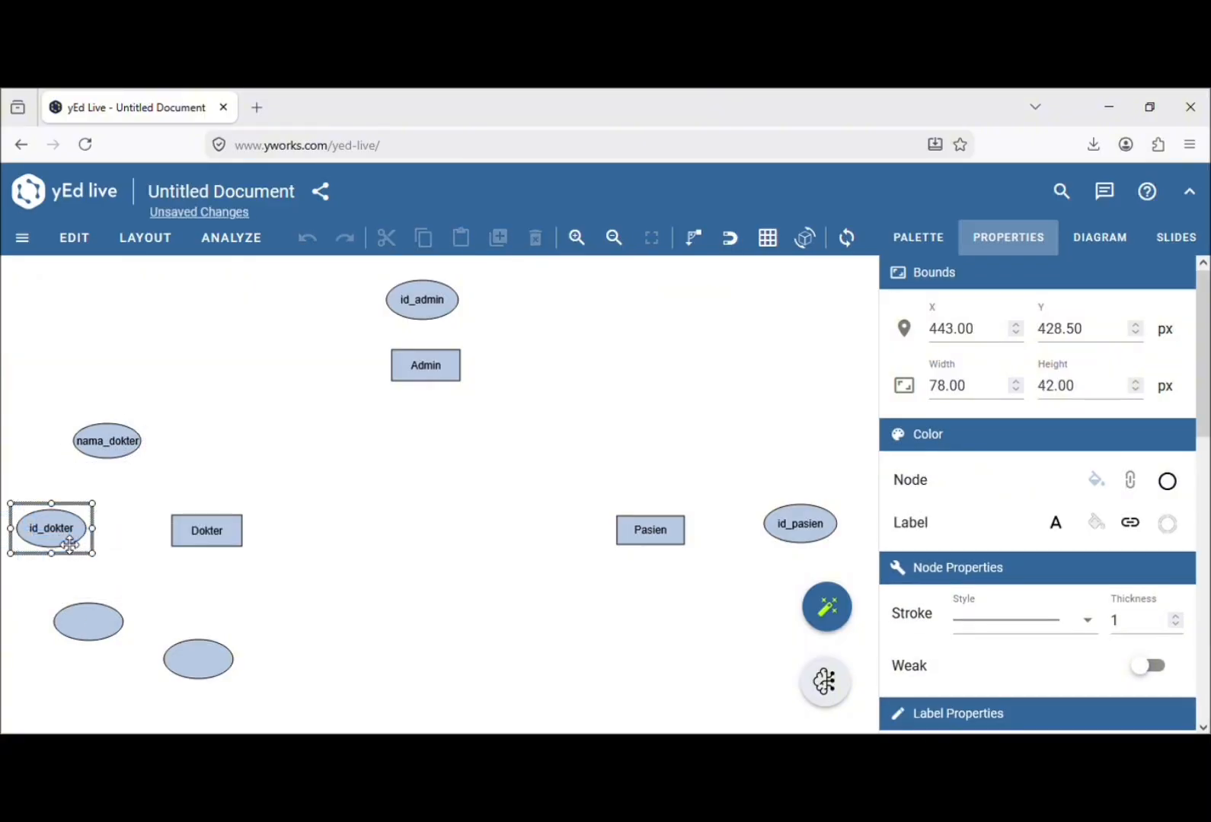
Label the ellipse below left of Dokter "spesialis" and the one below it "waktu_kerja", with both labels centred.
left_click(114, 620)
type("spesialis")
key("Return")
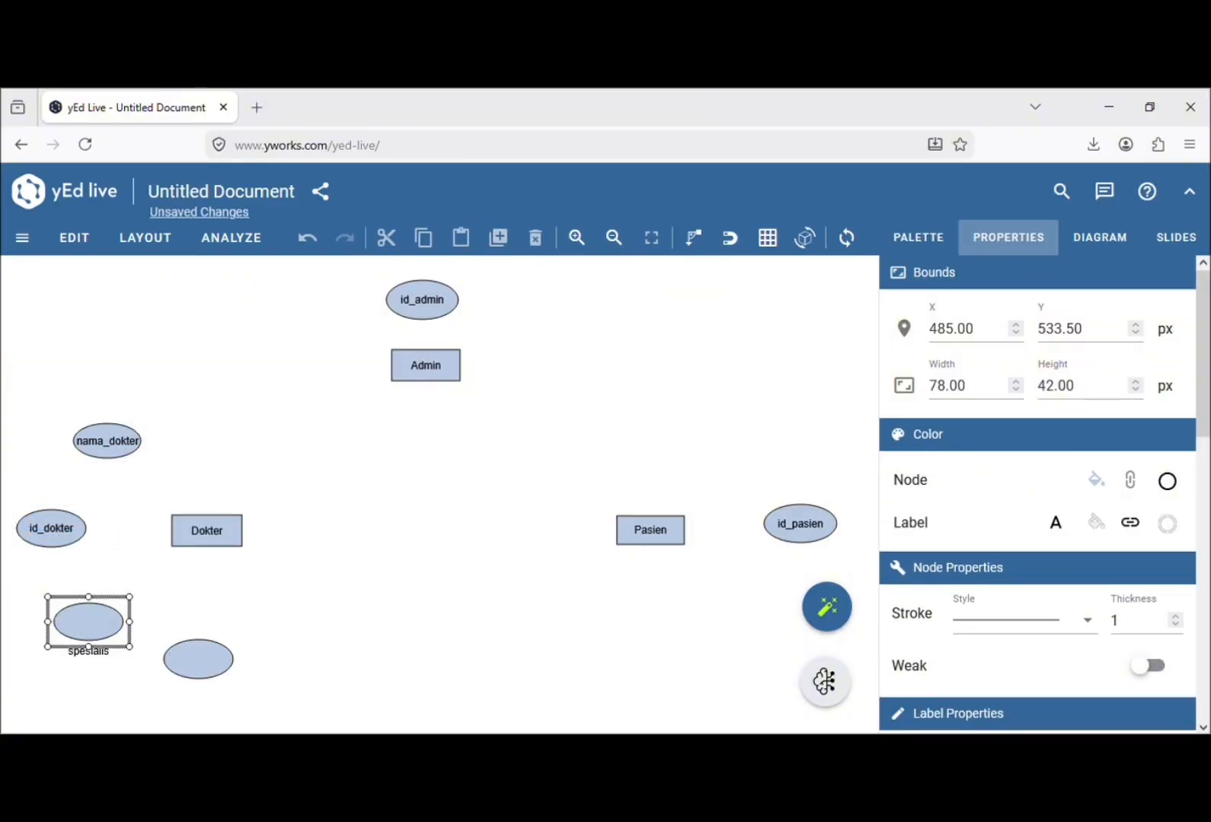
left_click(198, 651)
type("waktu_ke")
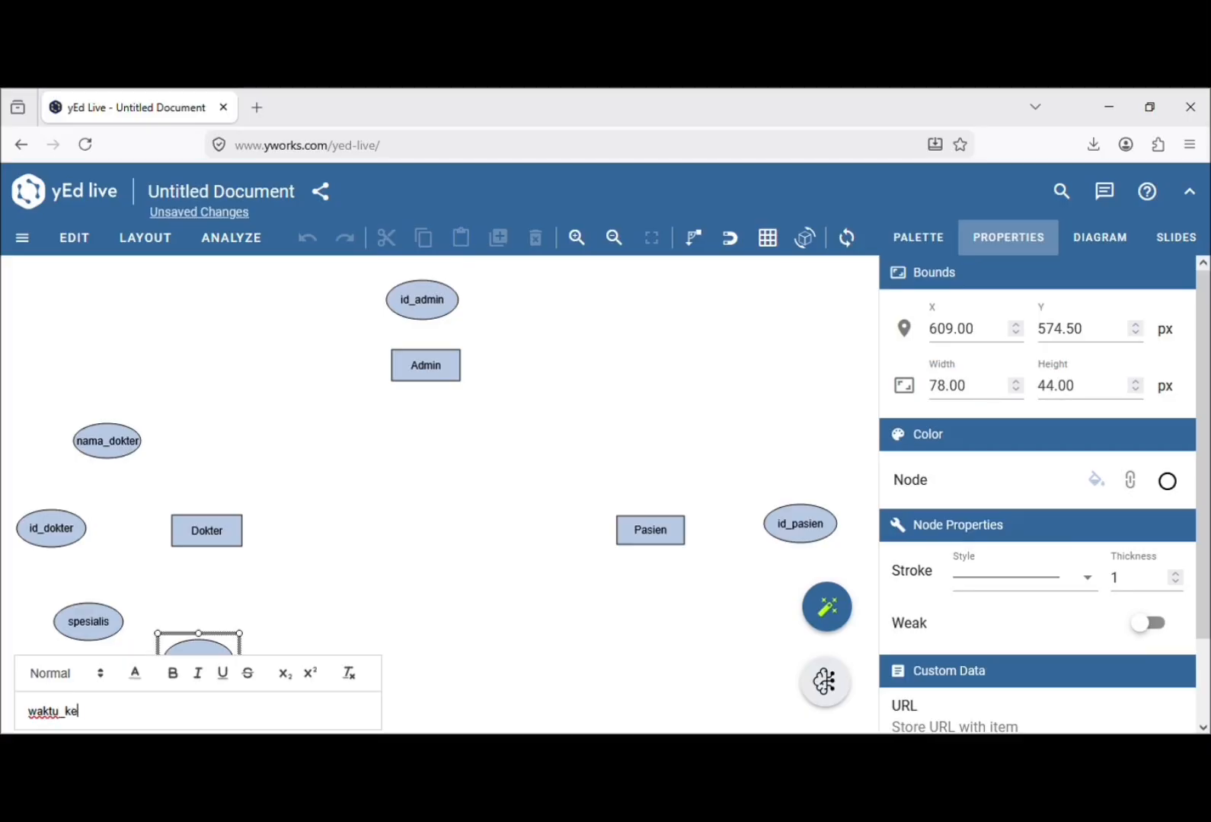
type("rja")
key("Return")
left_click_drag(208, 708, 202, 659)
left_click(343, 644)
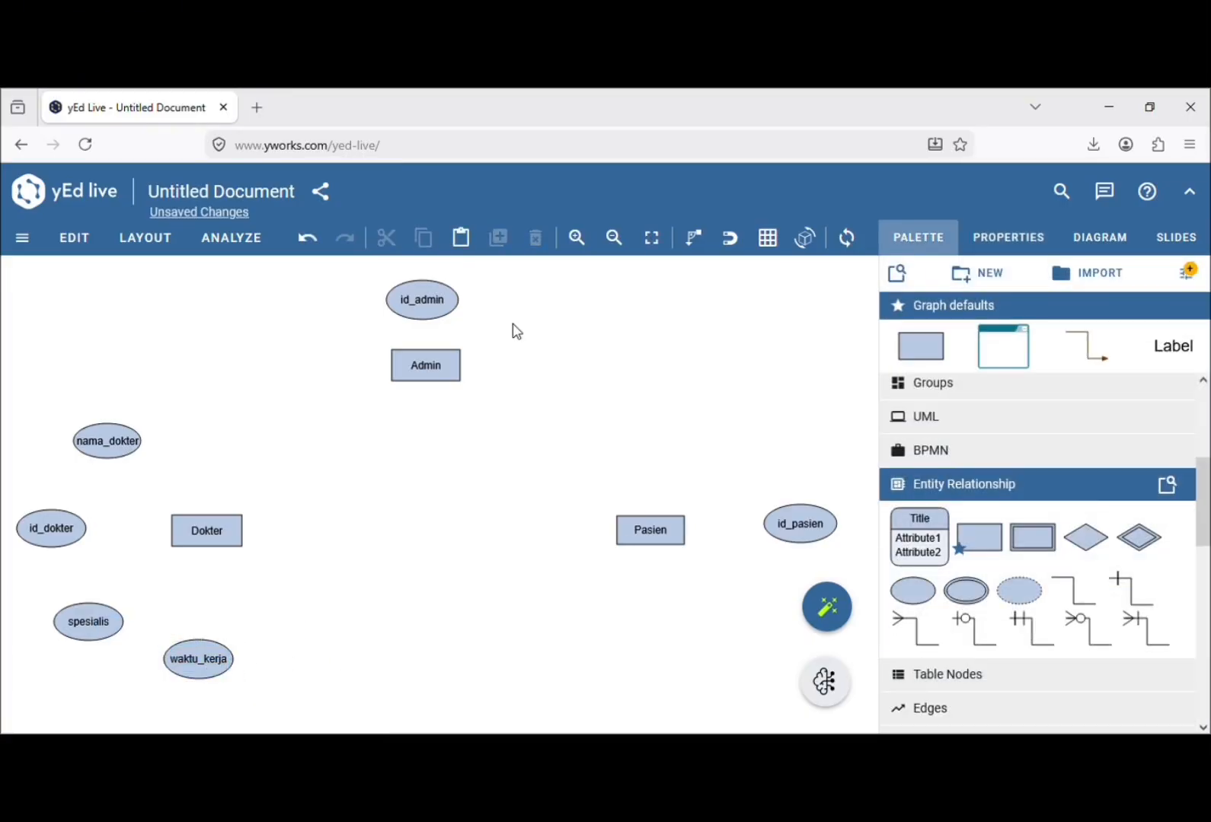
Add attribute ellipses above and below id_pasien, and shift Pasien and id_pasien so that they line up horizontally.
left_click_drag(913, 590, 781, 629)
left_click_drag(684, 536, 670, 526)
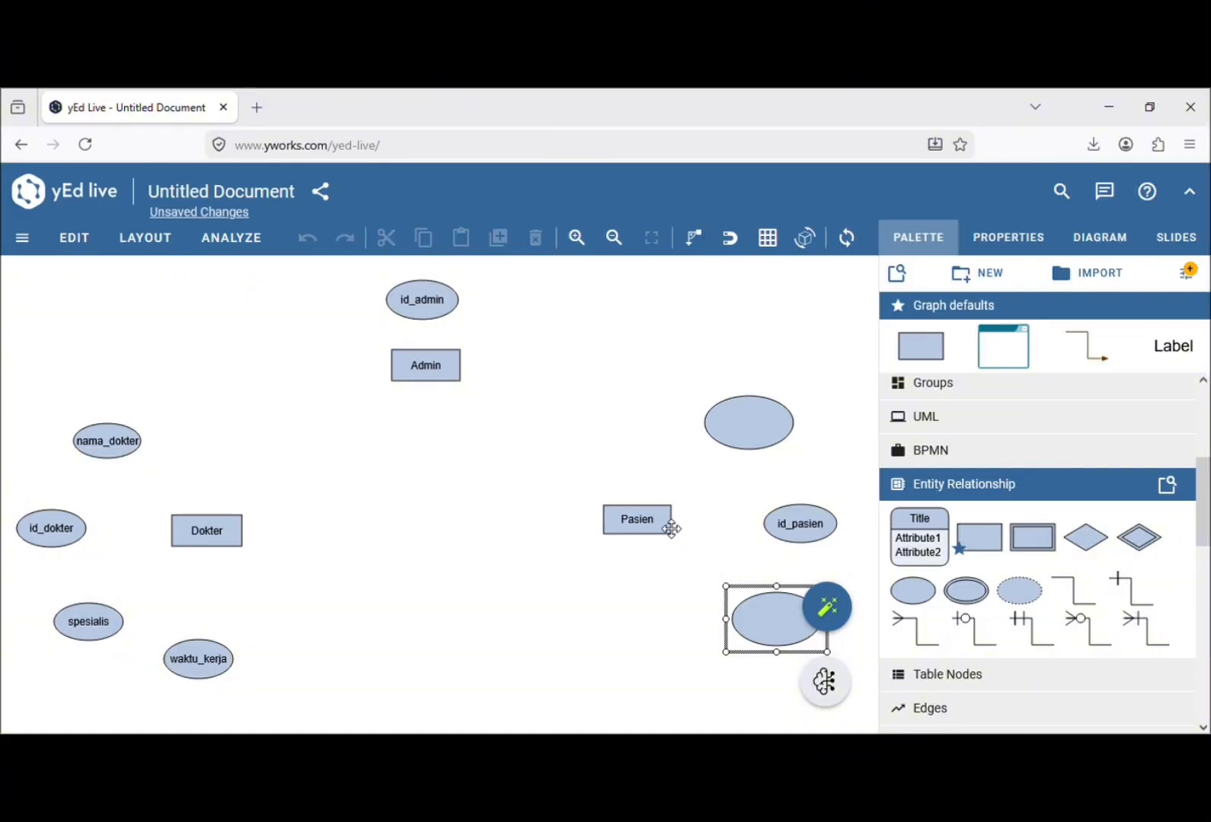
left_click_drag(806, 527, 827, 540)
Shrink the two blank ellipses near Pasien to about 76 by 44 and 79 by 45 px and bring them closer.
left_click_drag(771, 445, 715, 437)
left_click(753, 621)
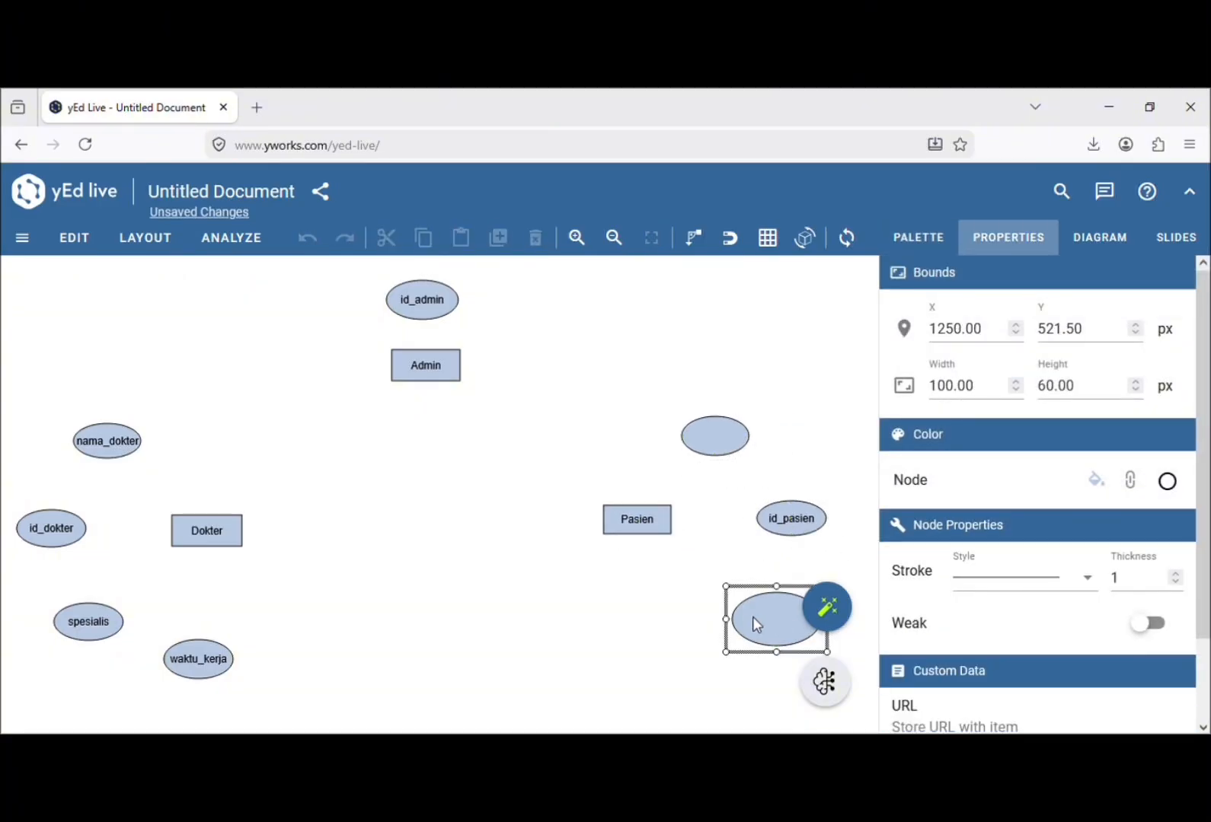
mouse_move(785, 618)
left_mouse_down()
mouse_move(768, 609)
mouse_move(790, 628)
left_mouse_up()
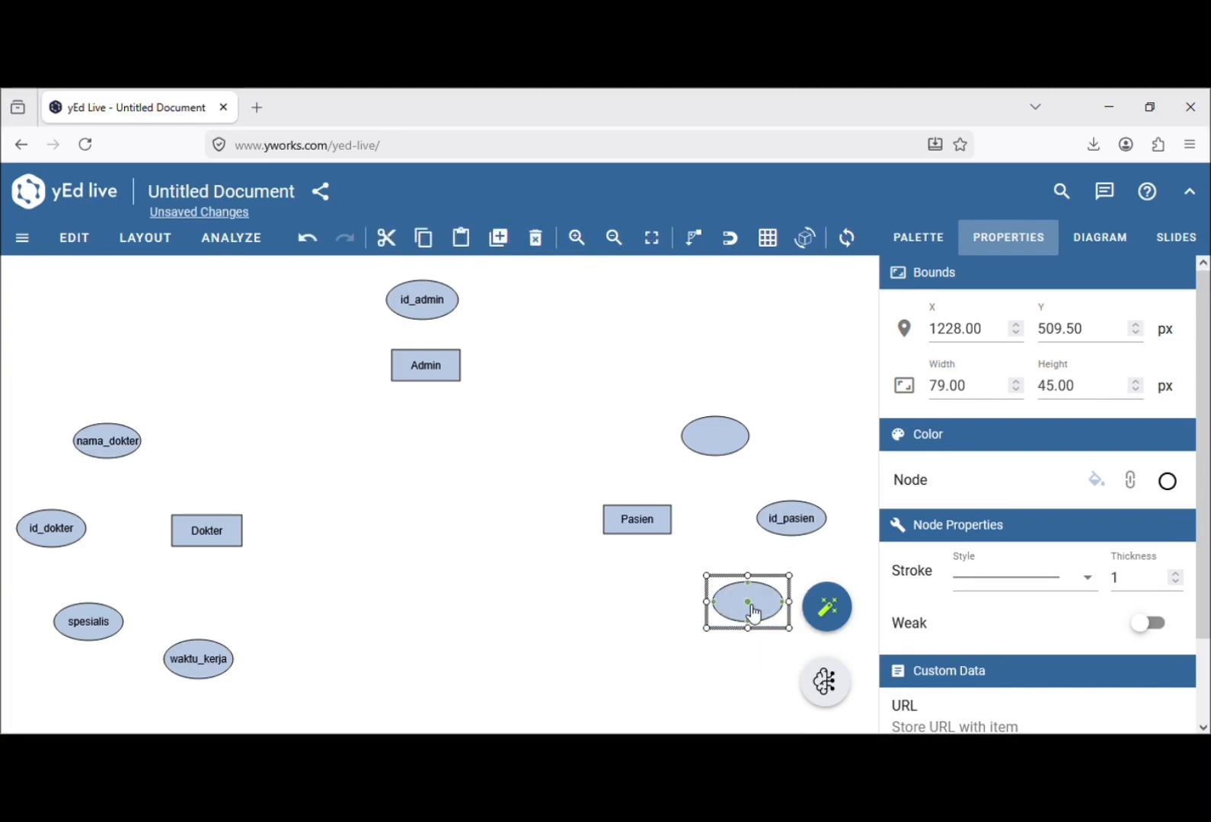
Add another attribute ellipse of about 76 by 44 px directly below Pasien and adjust the neighbouring blank ellipse's position.
left_click(917, 237)
left_click_drag(912, 590, 670, 662)
left_click(714, 620)
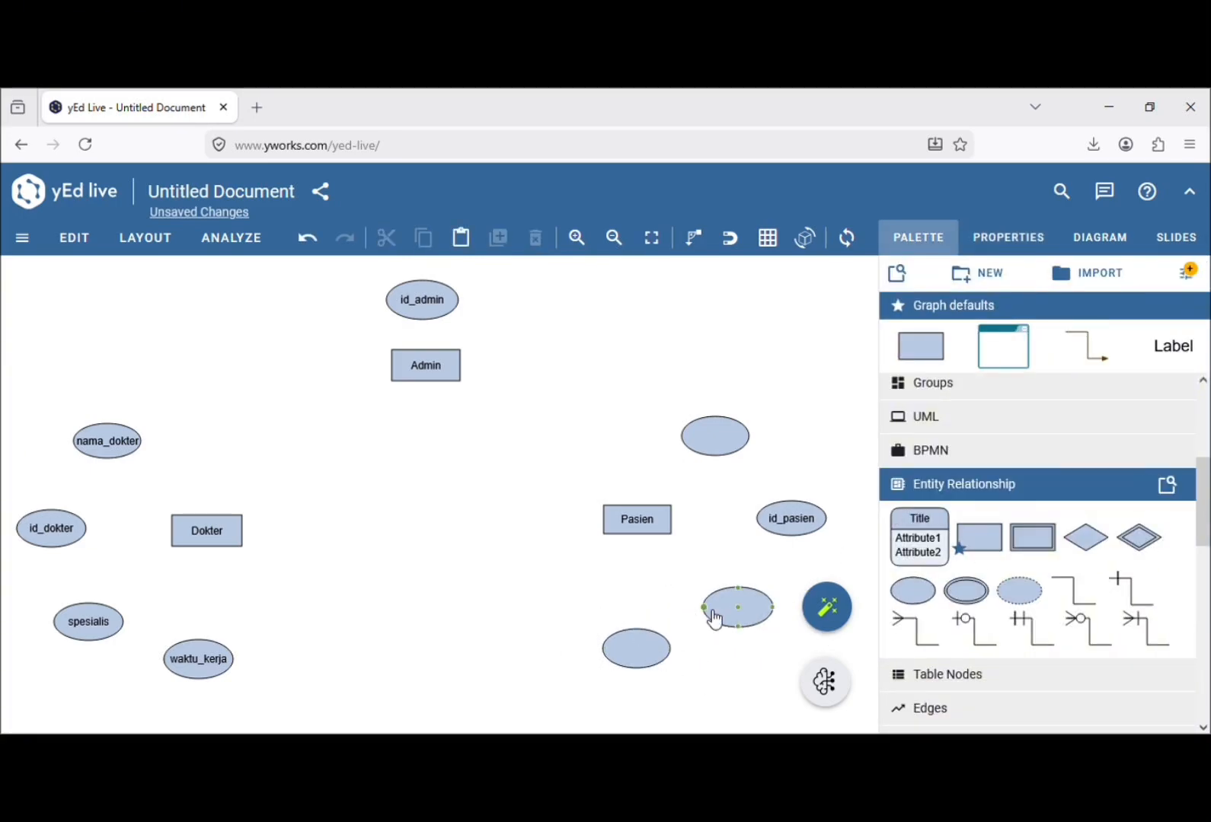
Label the ellipse above right of Pasien "nama_pasien" and centre the label inside it.
left_click(714, 437)
type("nnama")
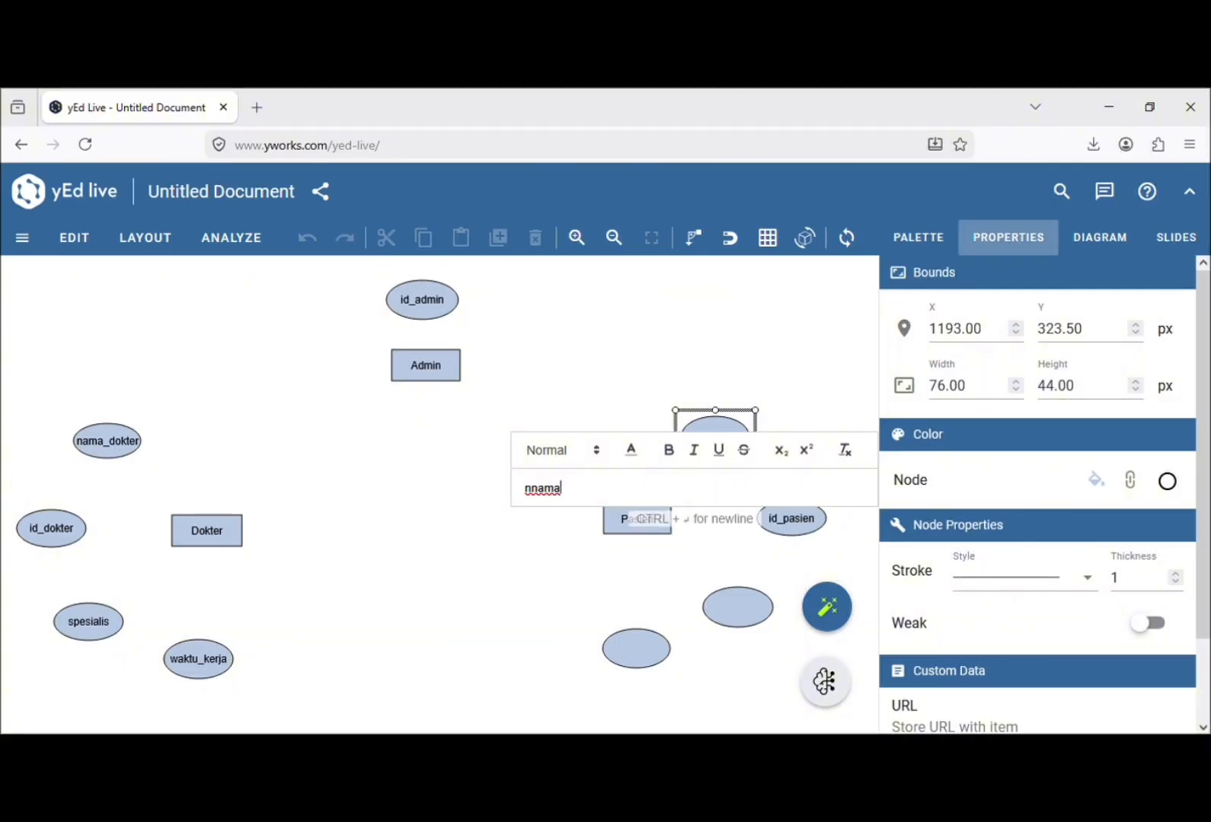
type("_pasien")
key("Return")
left_click_drag(715, 433, 714, 436)
Label the ellipse below right of Pasien "alamat_pasien" and the one directly below it "no_hp".
left_click(750, 607)
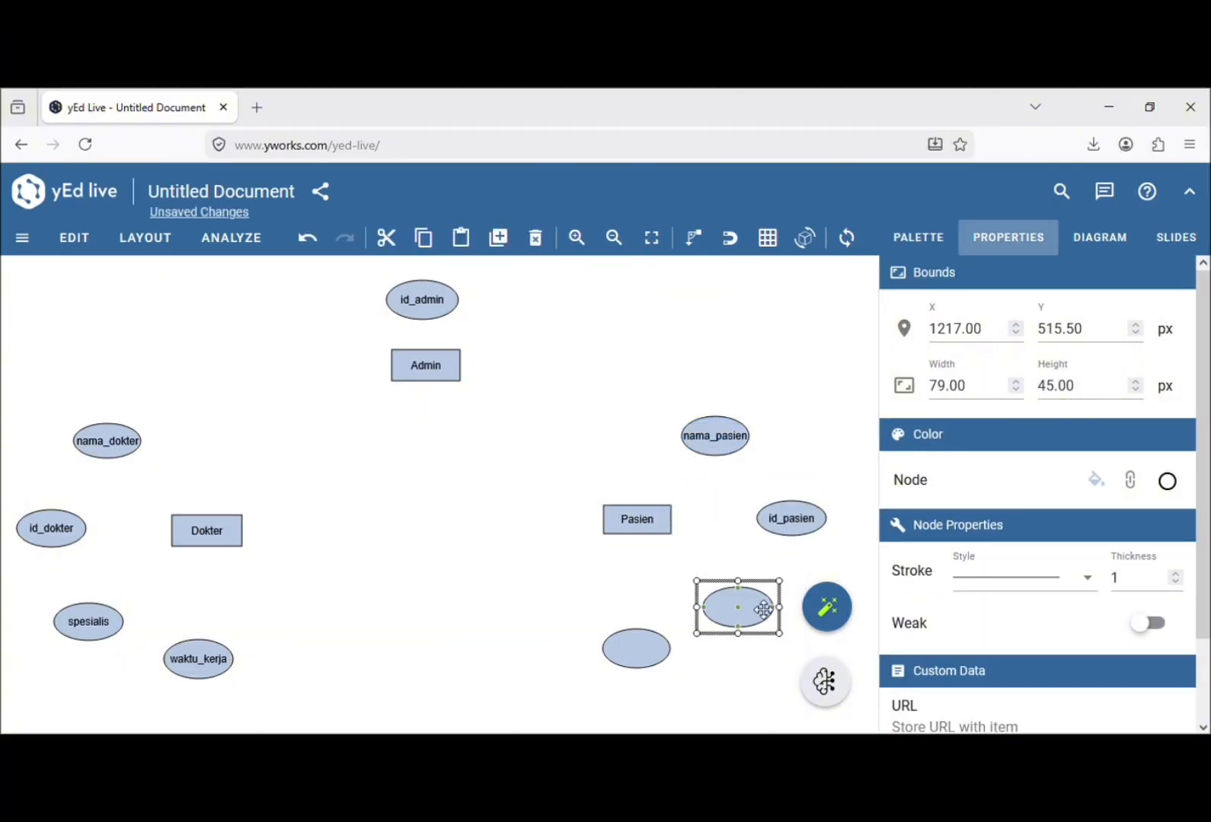
type("alamat_pasien")
key("Return")
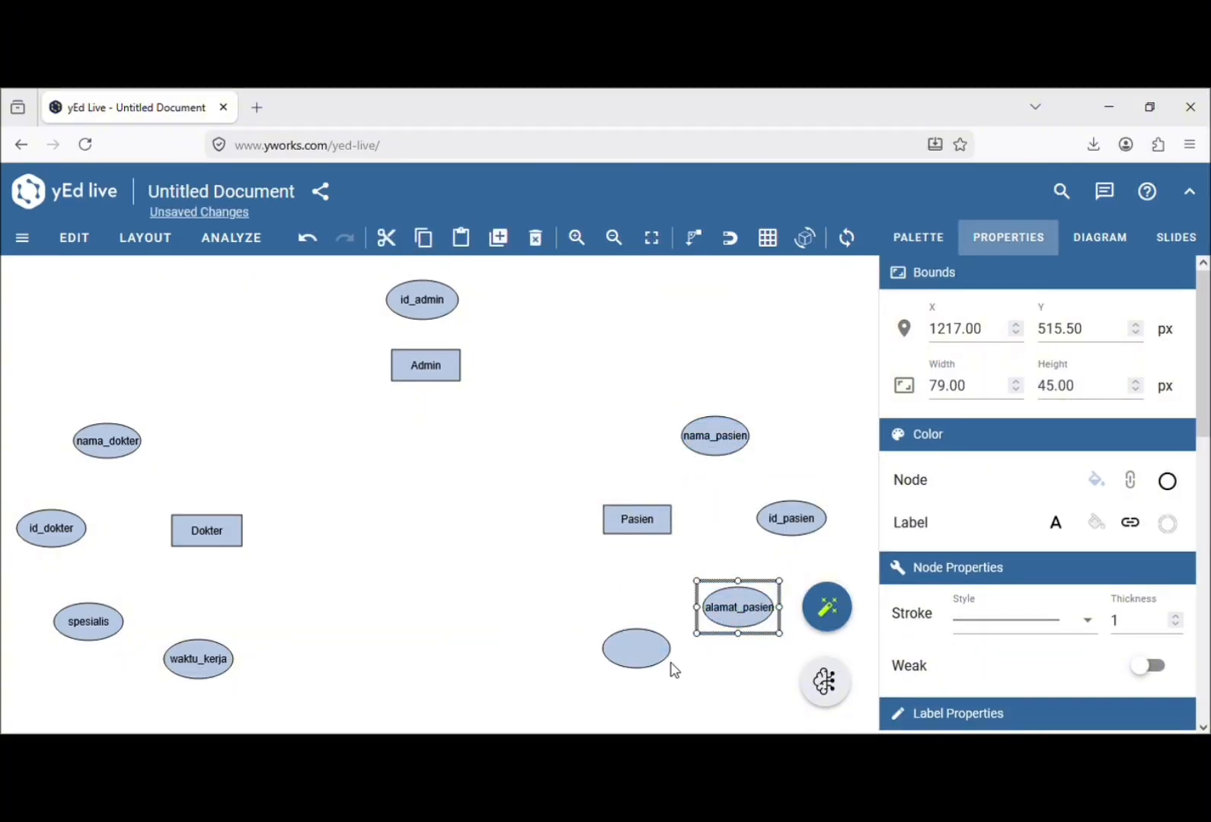
left_click(667, 662)
type("no_h")
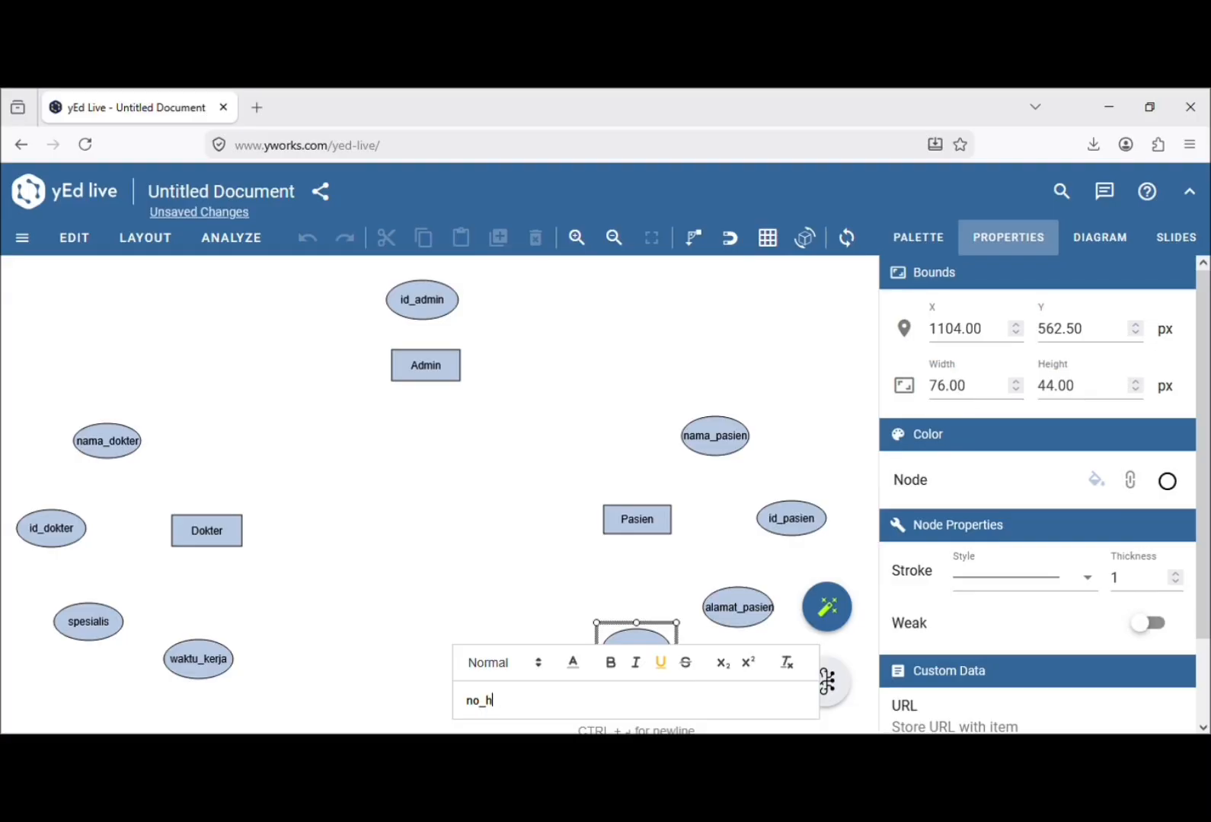
type("p")
key("Return")
key("Escape")
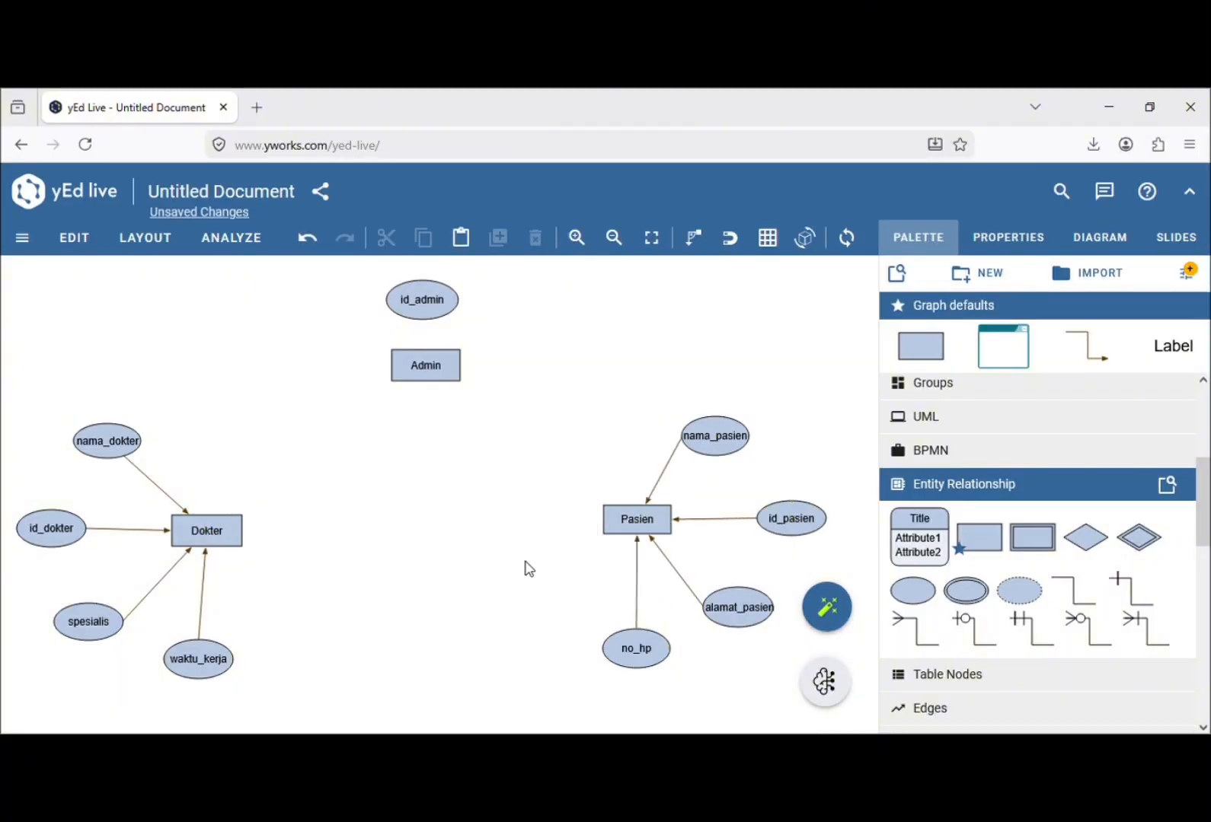
Remove the target arrowheads from the edges connecting the attribute ellipses to Dokter so they are plain lines.
left_click(189, 511)
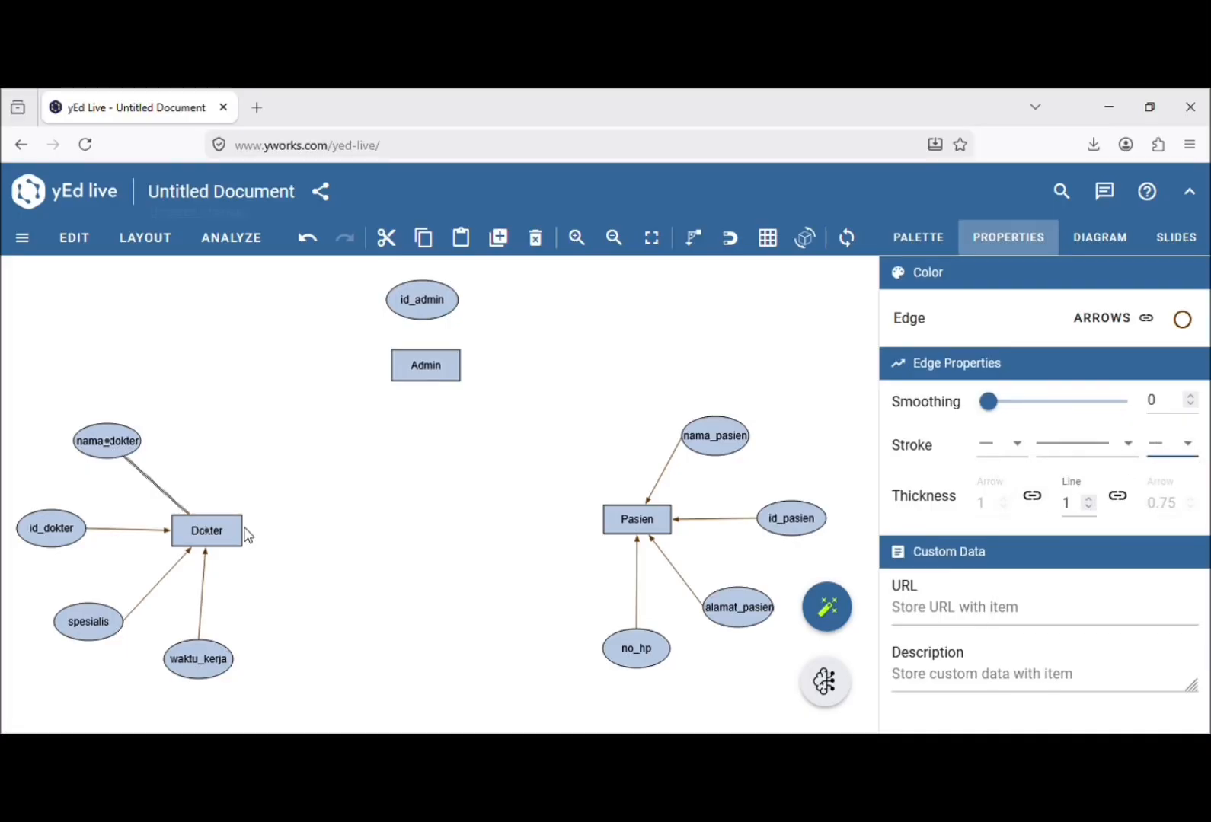
left_click(1176, 444)
left_click(1028, 481)
left_click(181, 560)
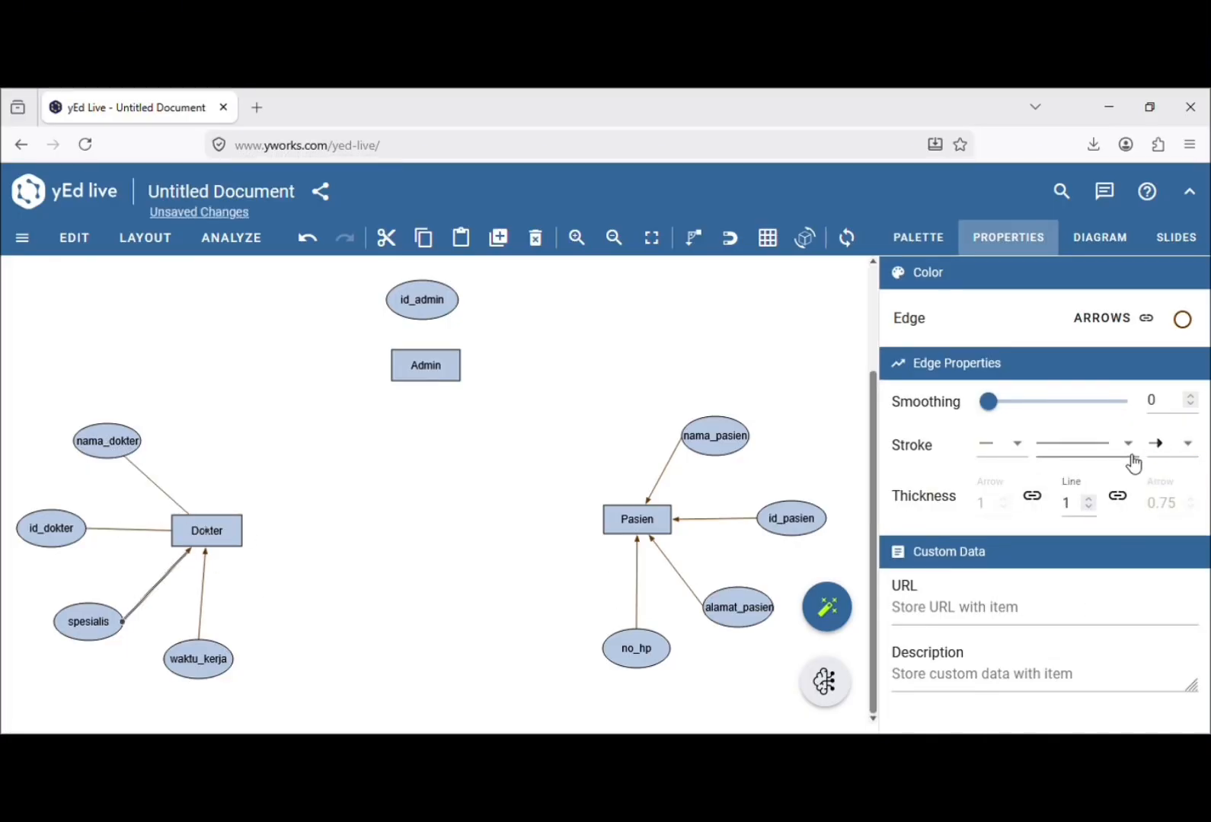
left_click(1165, 445)
left_click(1165, 445)
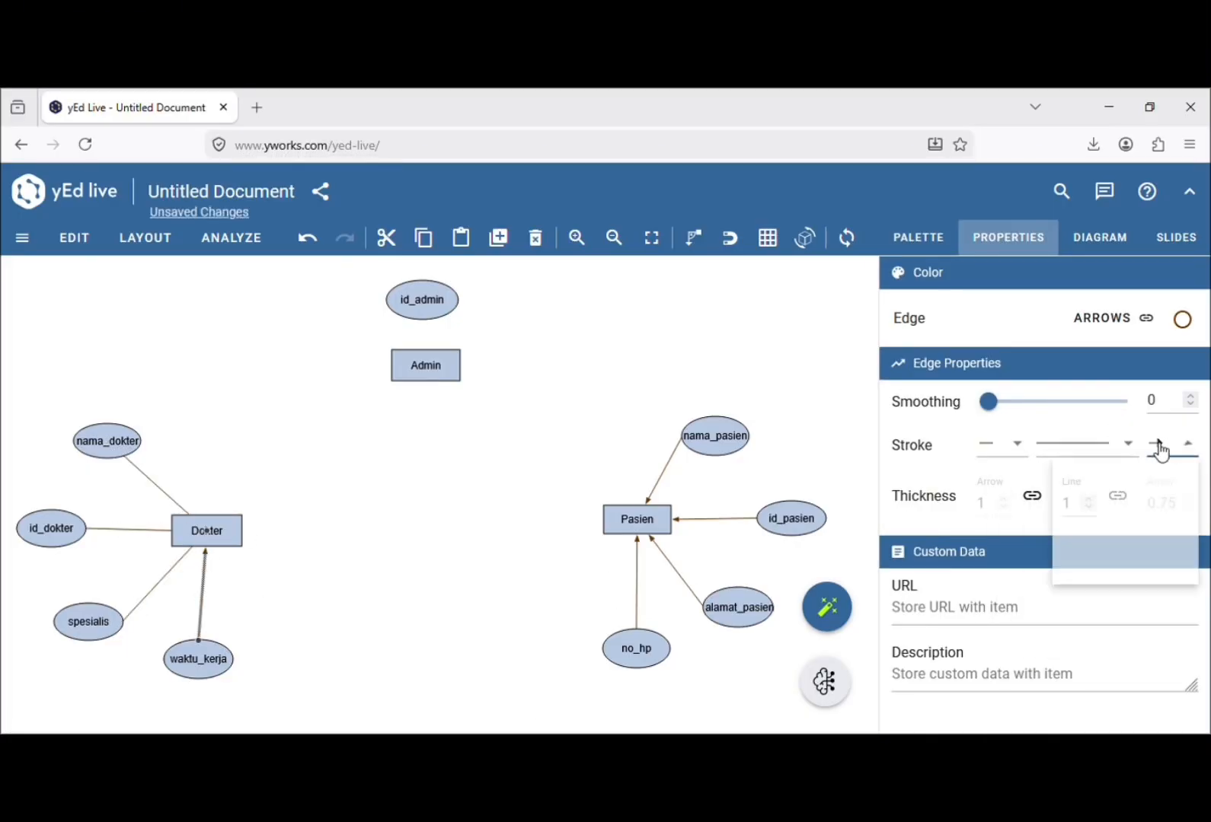
left_click(1023, 485)
Remove the target arrowheads from the edges linking nama_pasien and id_pasien to Pasien.
left_click(651, 493)
left_click(1172, 445)
left_click(1022, 485)
left_click(683, 520)
left_click(1172, 445)
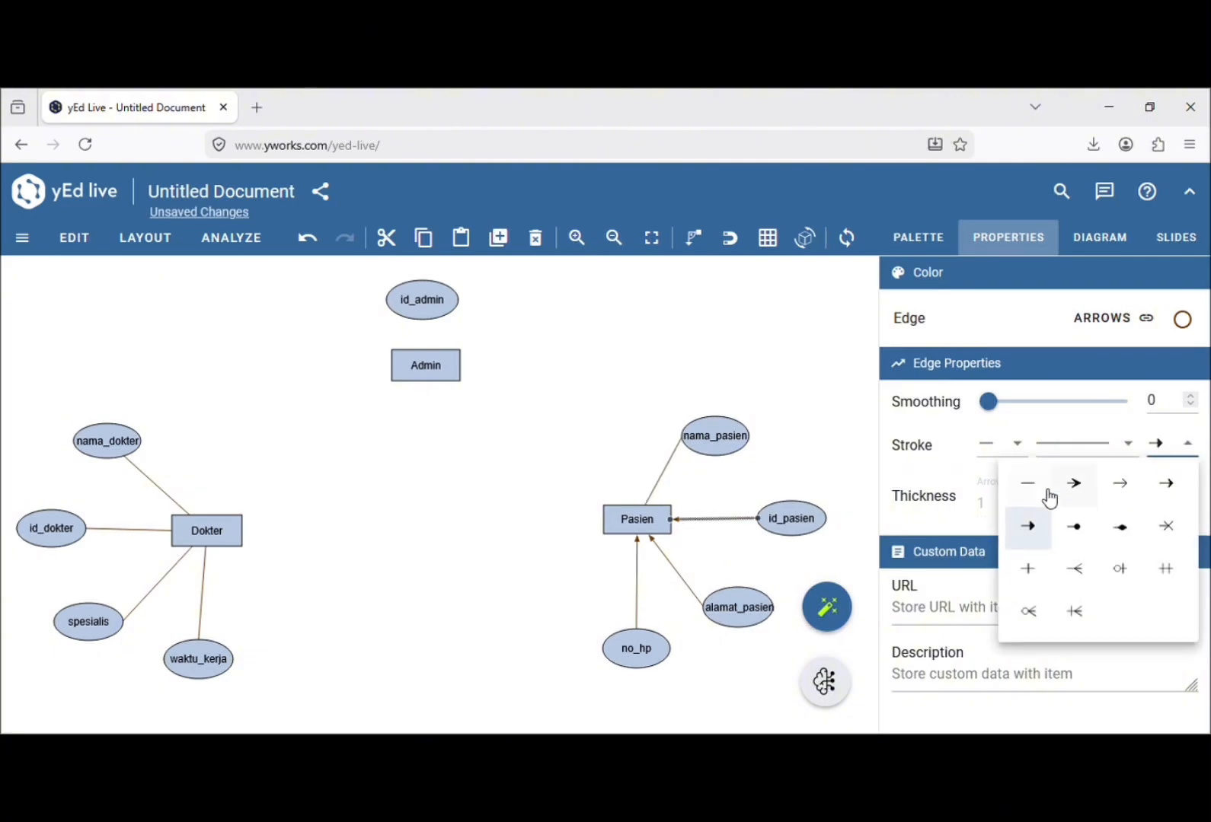
left_click(1027, 482)
Remove the target arrowheads from the edges linking alamat_pasien and no_hp to Pasien.
left_click(654, 542)
left_click(1173, 445)
left_click(1023, 485)
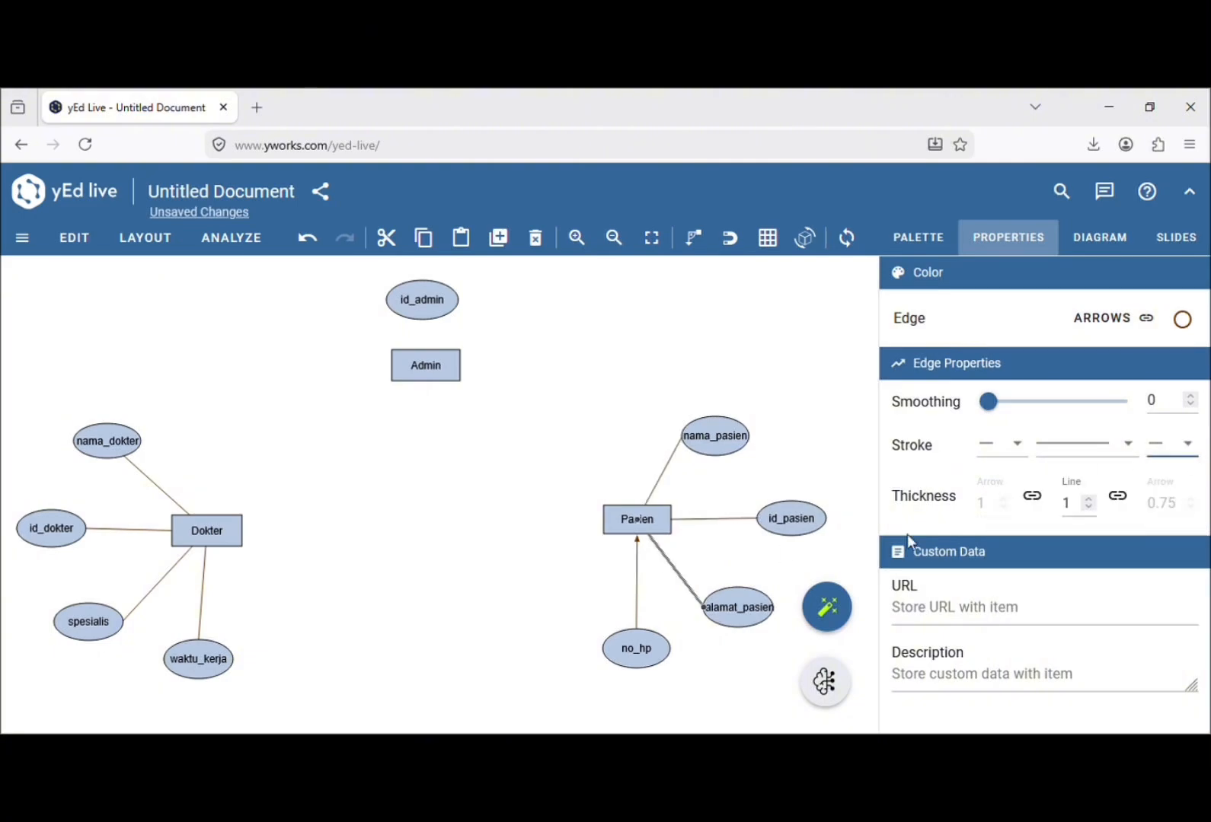
left_click(637, 543)
left_click(1173, 445)
left_click(1023, 485)
left_click(476, 544)
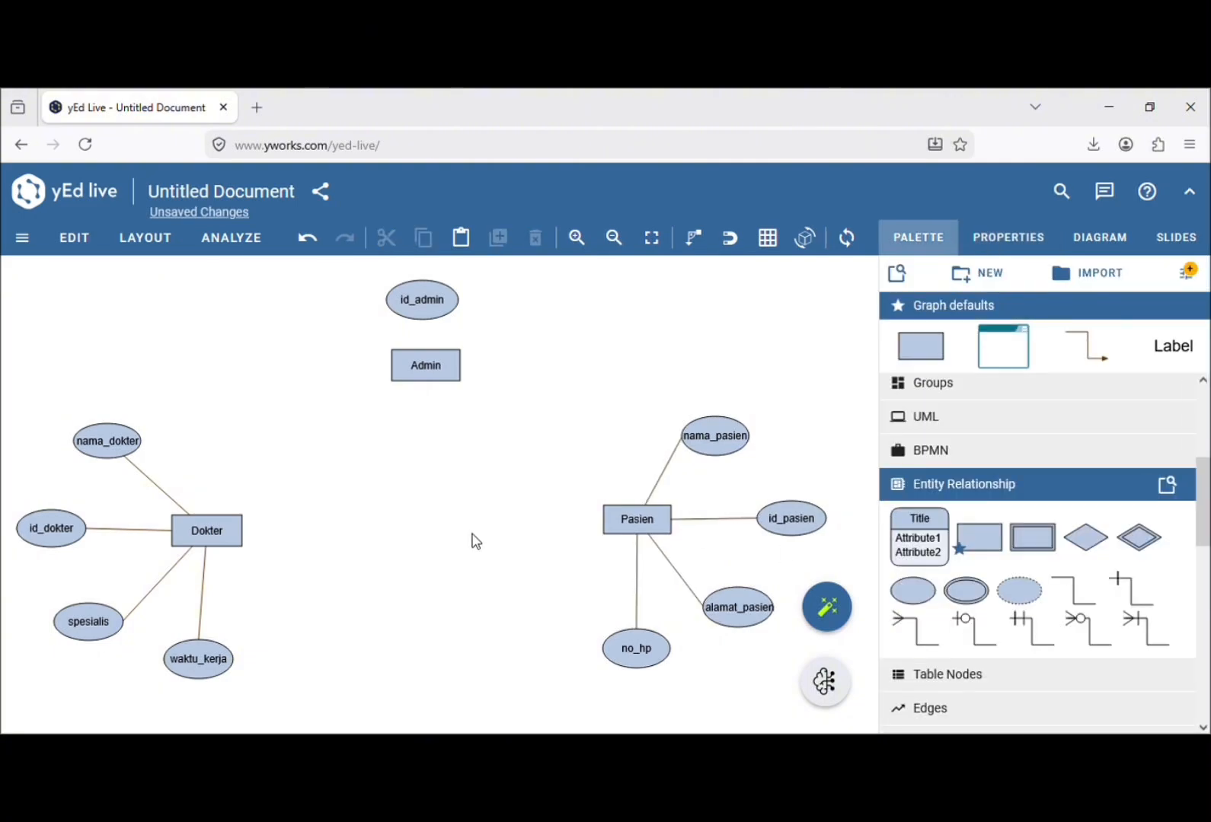
Add an attribute ellipse on each side of the Admin entity and move Admin further below id_admin.
left_click_drag(593, 316, 554, 332)
left_click_drag(912, 590, 302, 332)
left_click(425, 365)
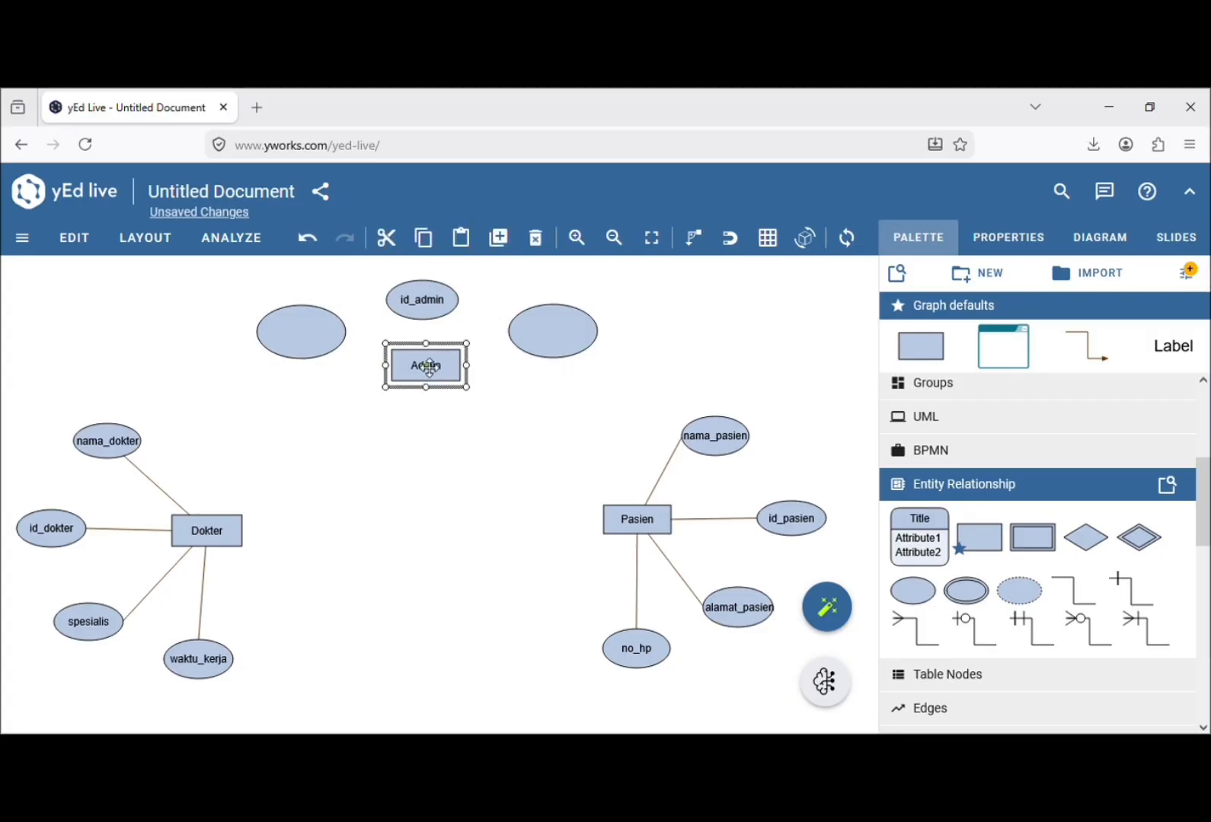
left_click_drag(432, 367, 431, 402)
Shrink the two blank ellipses and place them above Admin on either side, the right one about 74 by 45 px.
left_click_drag(303, 332, 327, 367)
left_click(541, 346)
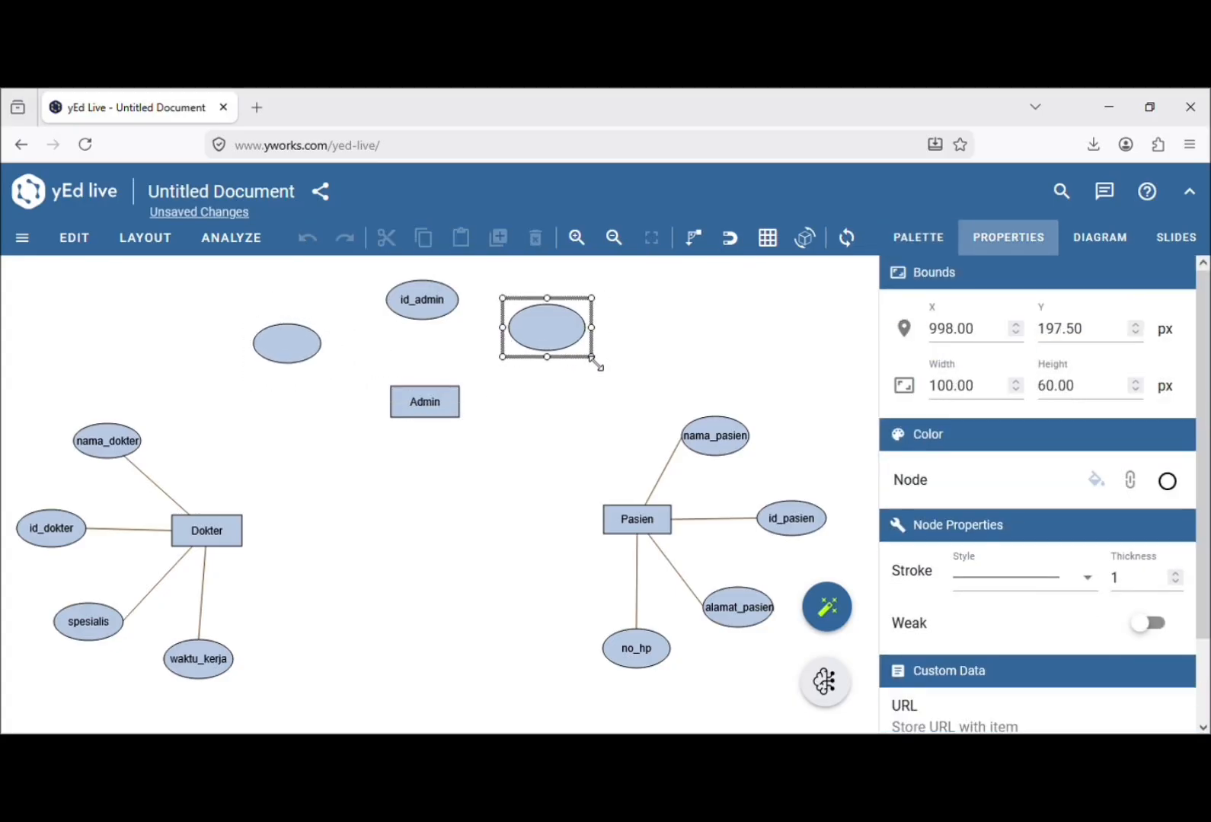
left_click_drag(592, 355, 550, 339)
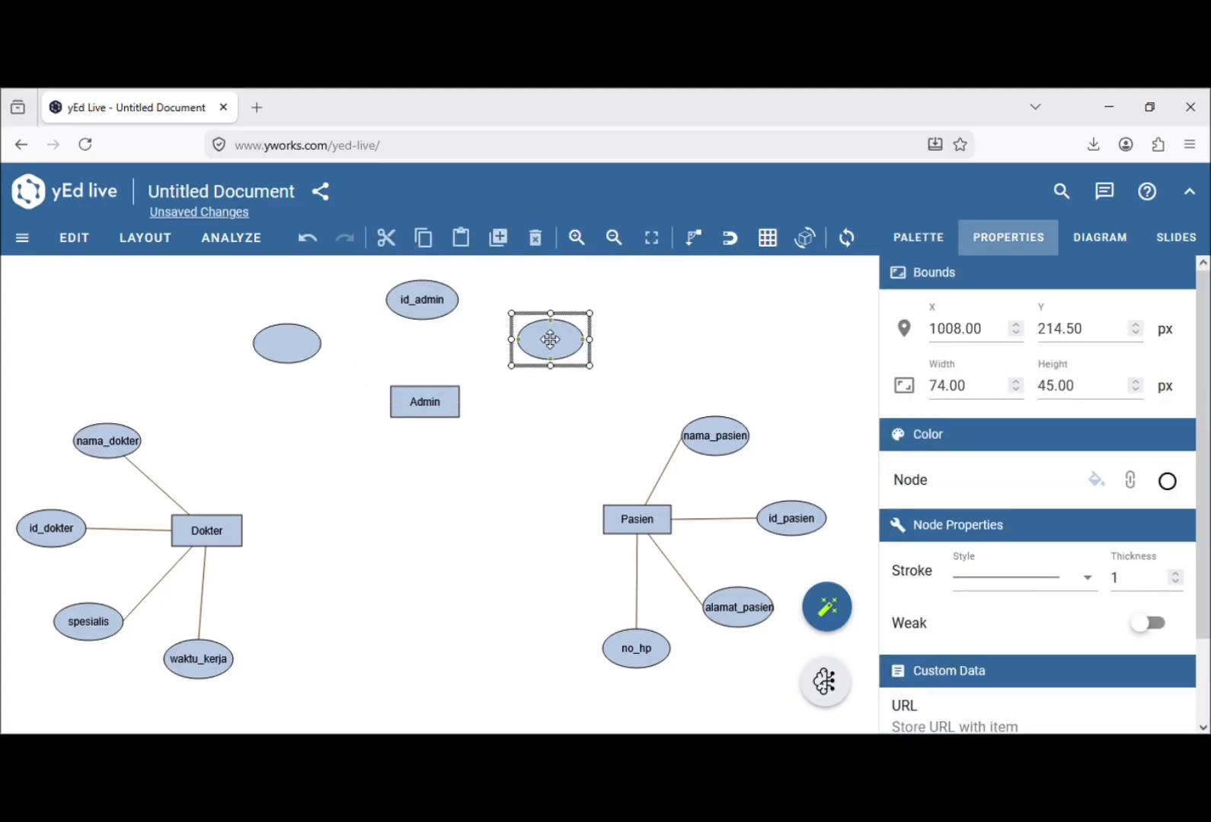
Label the blank ellipse to the left of id_admin as nama_admin and centre the label inside it.
left_click(515, 493)
left_click(289, 345)
type("nnama_admi")
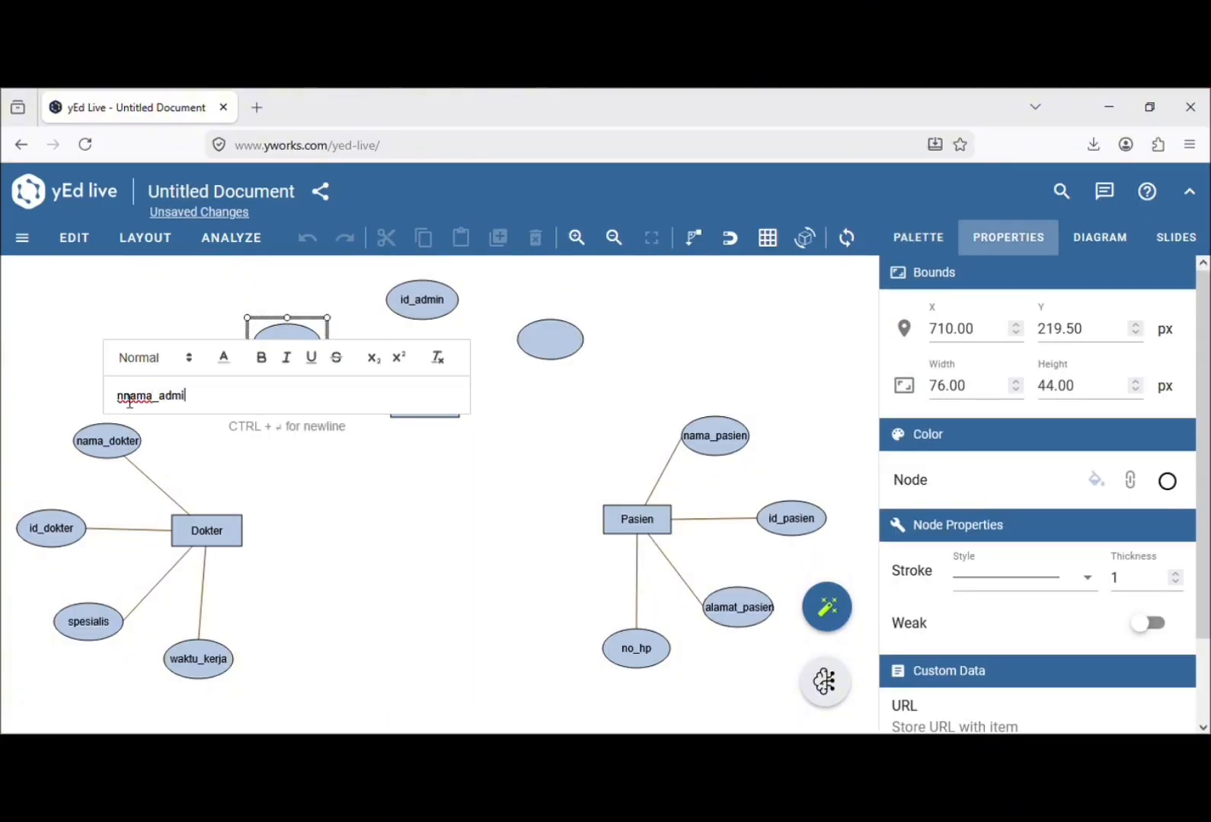
type("n")
key("Return")
left_click_drag(296, 376, 287, 344)
Label the blank ellipse to the right of id_admin as waktu_jaga and centre the label inside it.
left_click(550, 337)
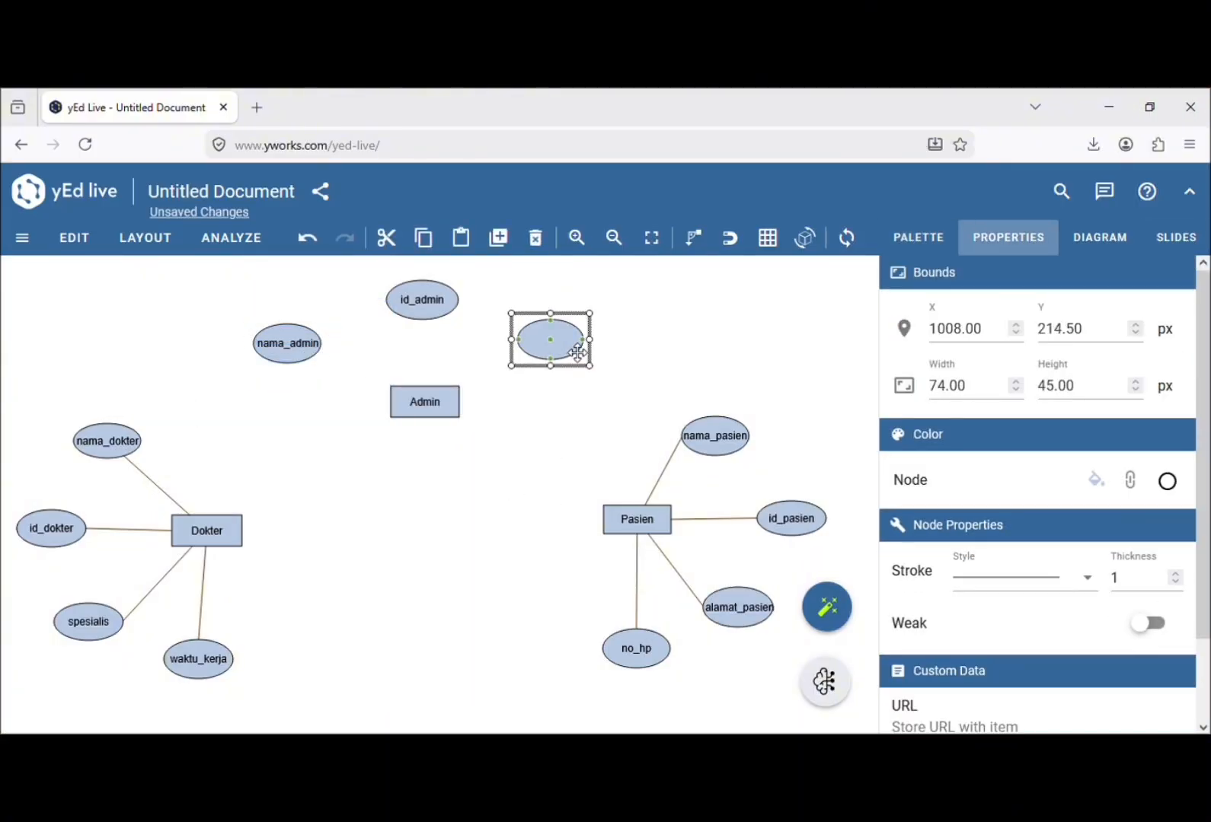
type("waktu_jaga")
key("Return")
left_click_drag(561, 369, 560, 340)
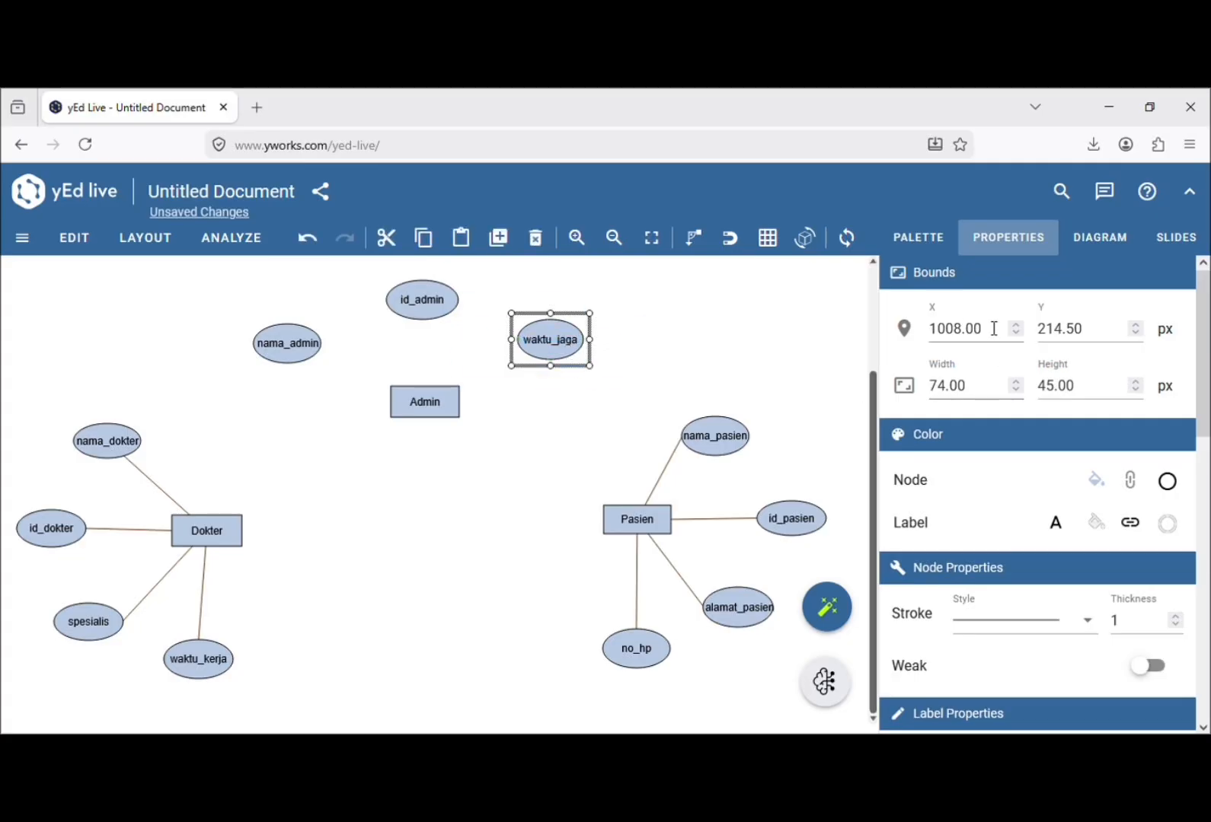
Connect the nama_admin, id_admin and waktu_jaga ellipses to the Admin entity with edges.
left_click(919, 238)
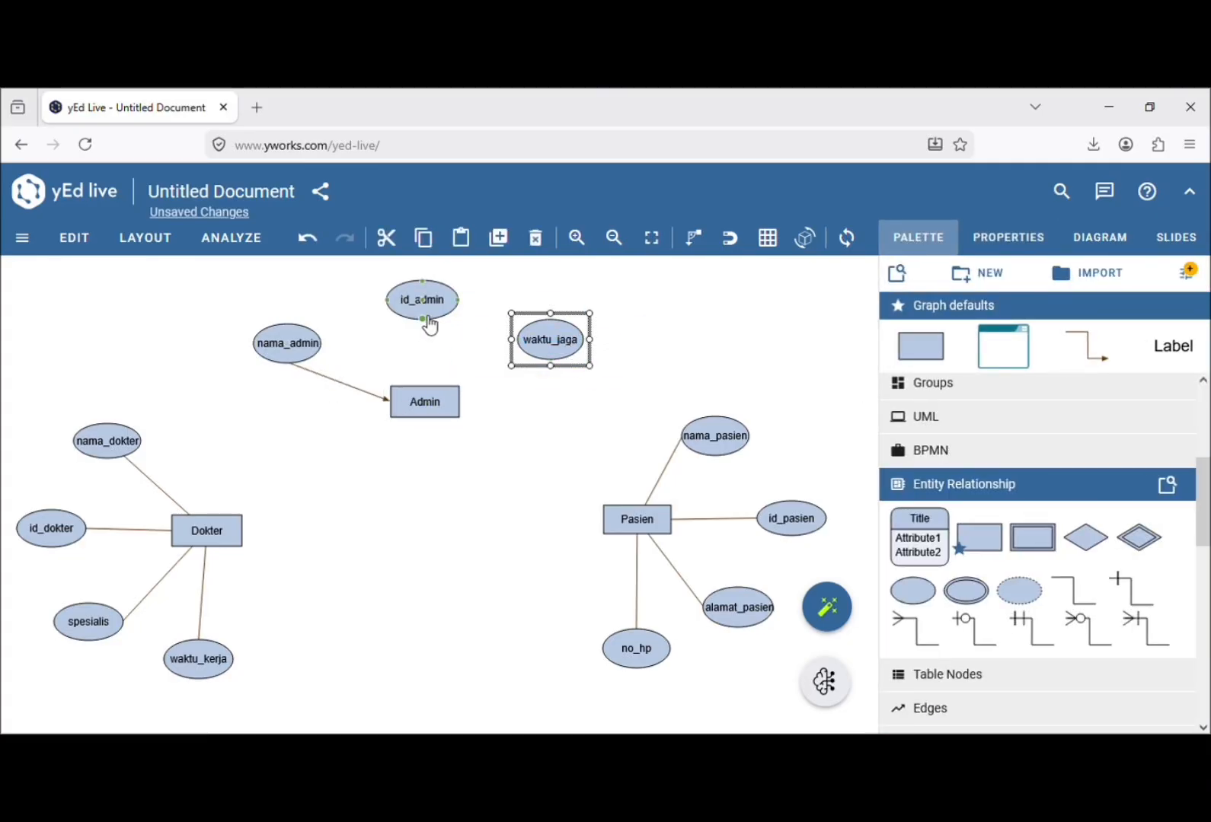
left_click_drag(423, 320, 424, 387)
mouse_move(551, 366)
left_mouse_down()
mouse_move(554, 392)
mouse_move(554, 372)
left_mouse_up()
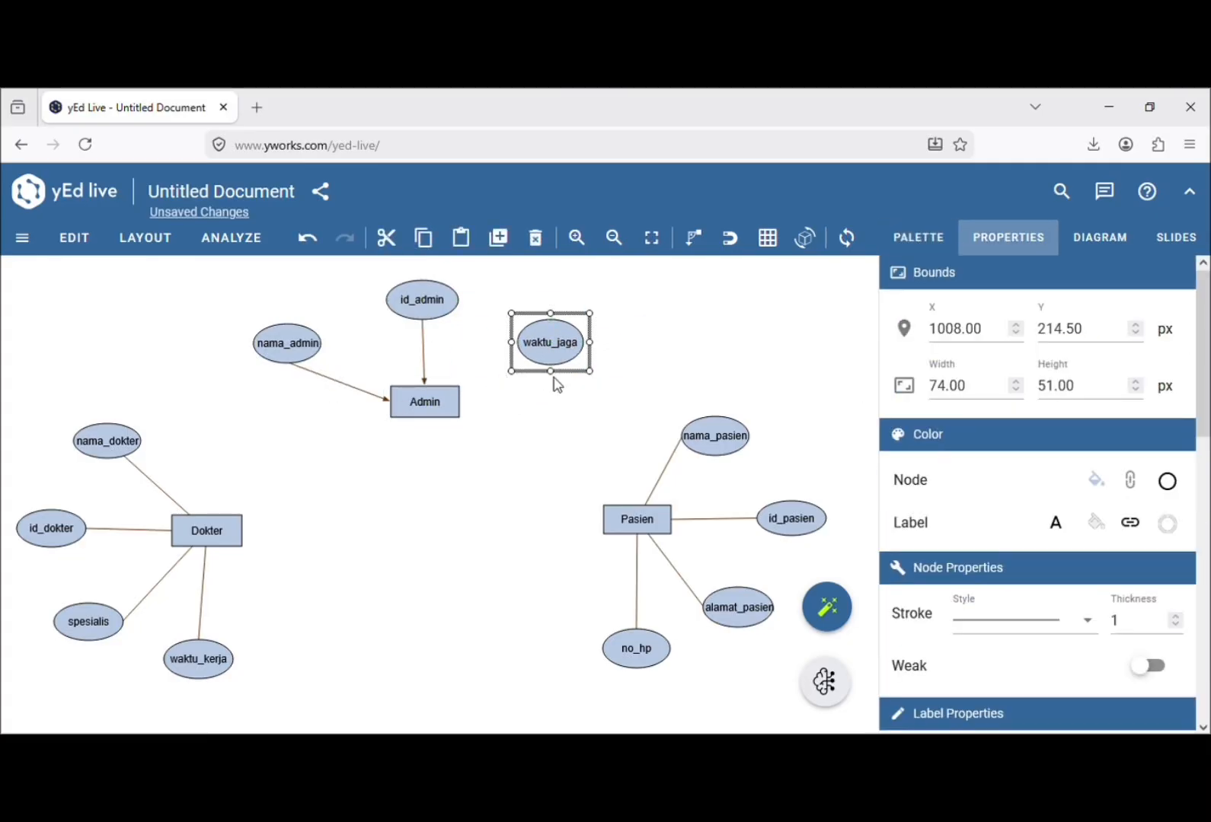
left_click(307, 237)
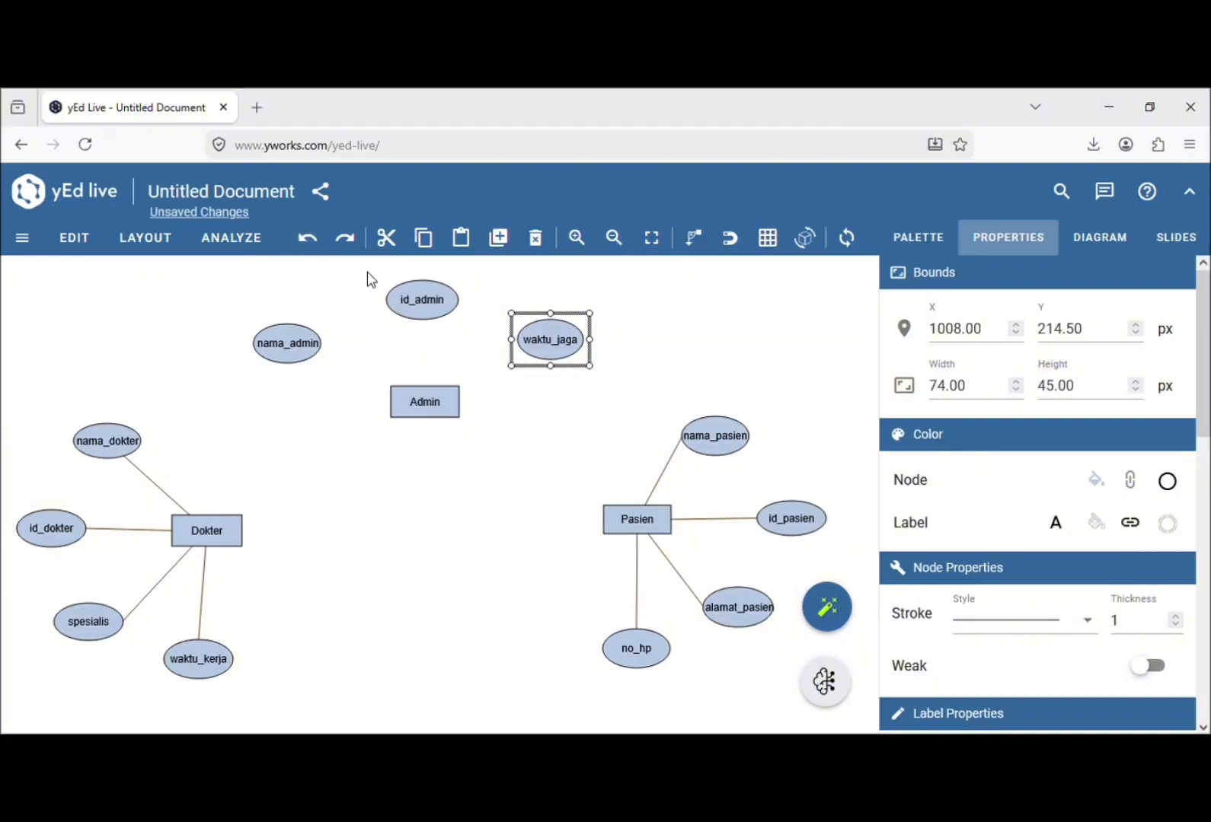
left_click(345, 238)
left_click(384, 268)
left_click_drag(567, 347, 464, 411)
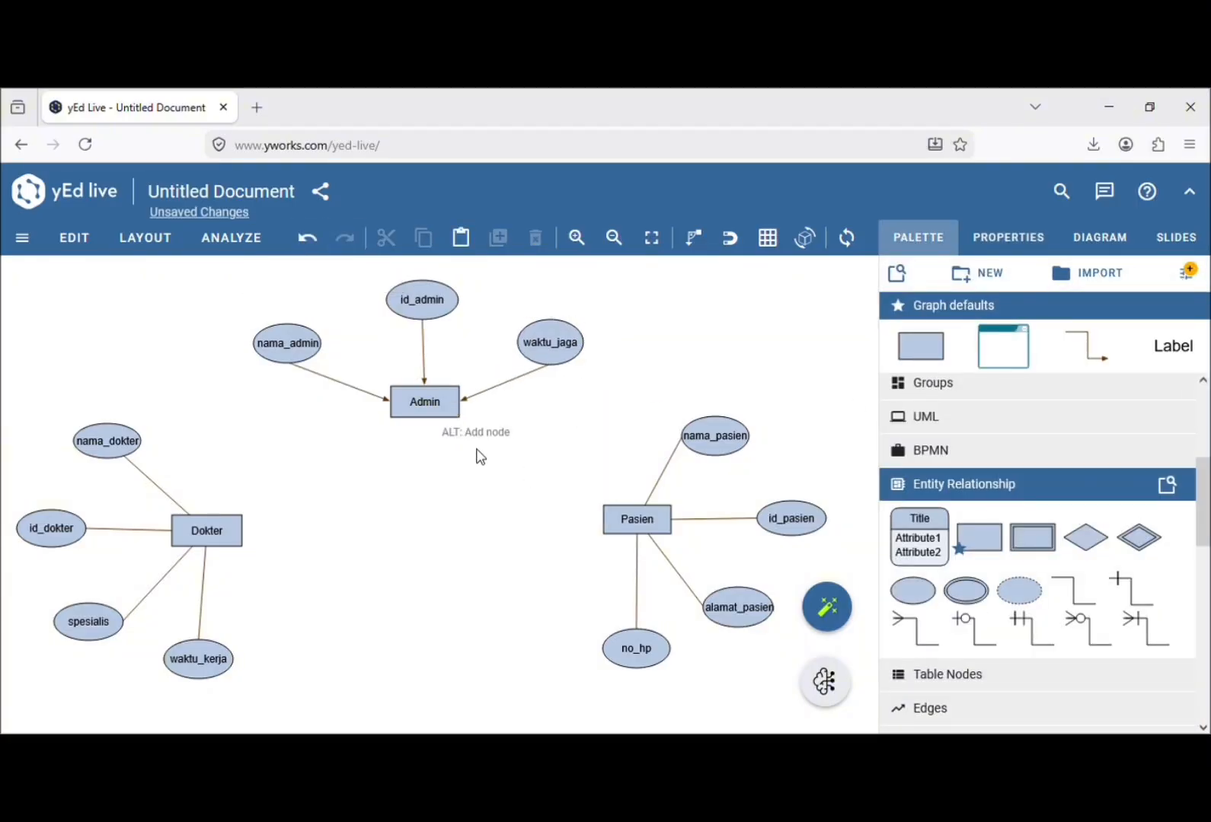
Remove the target arrowheads from the three edges linking nama_admin, id_admin and waktu_jaga to Admin.
left_click(389, 402)
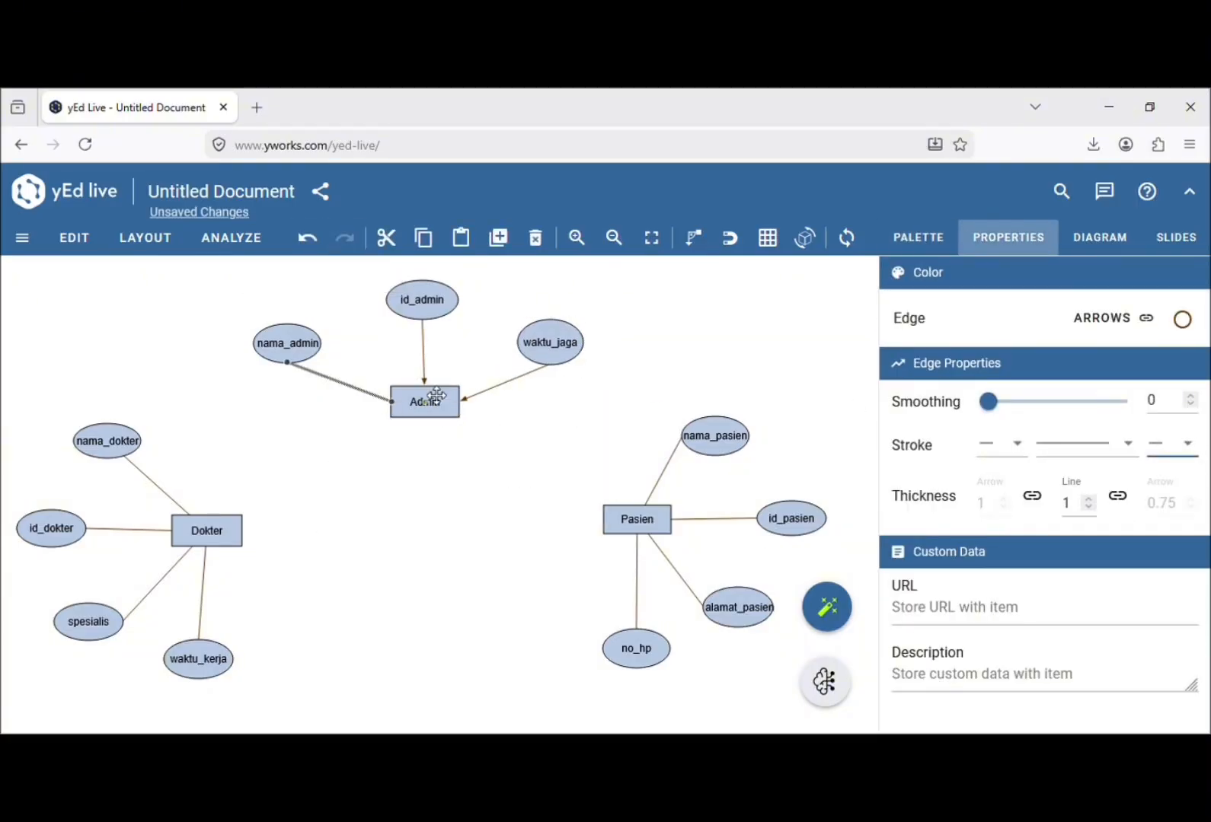
left_click(1159, 444)
left_click(1027, 481)
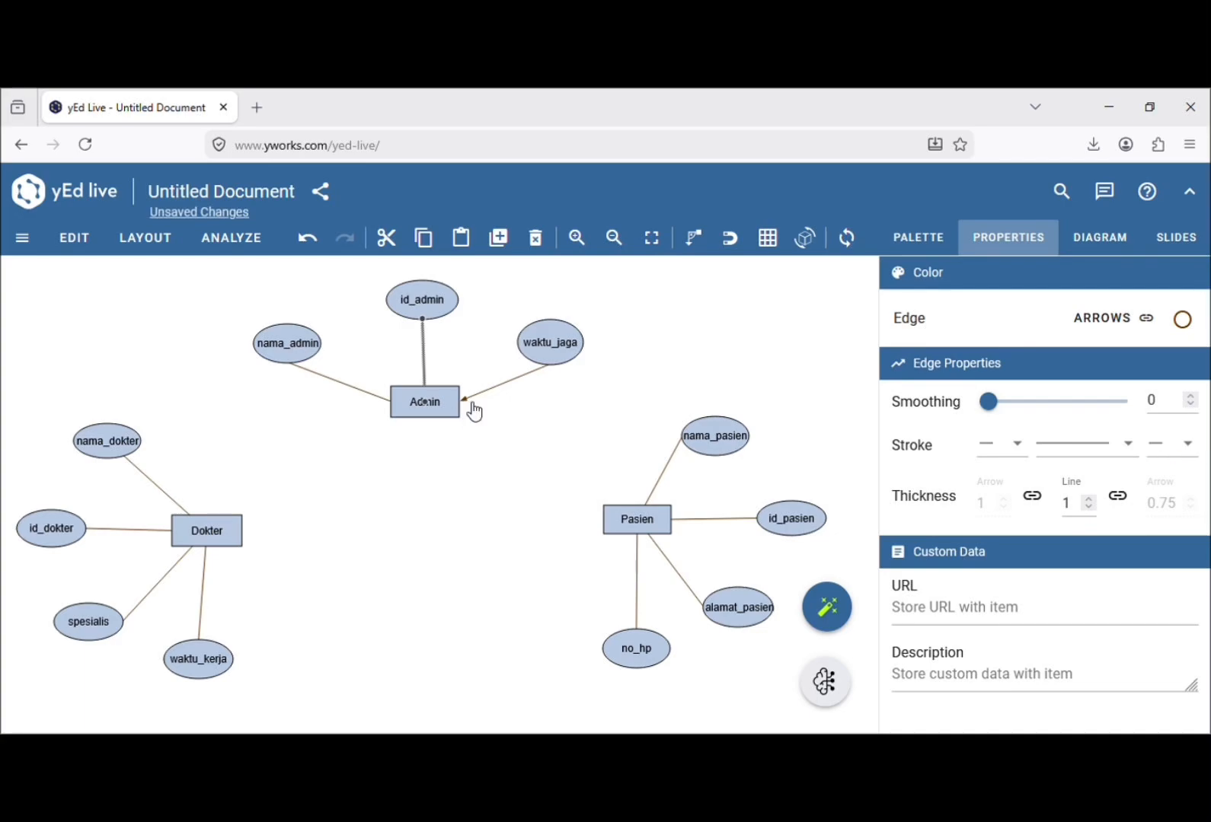
left_click(471, 404)
left_click(1172, 444)
left_click(1027, 485)
left_click(761, 567)
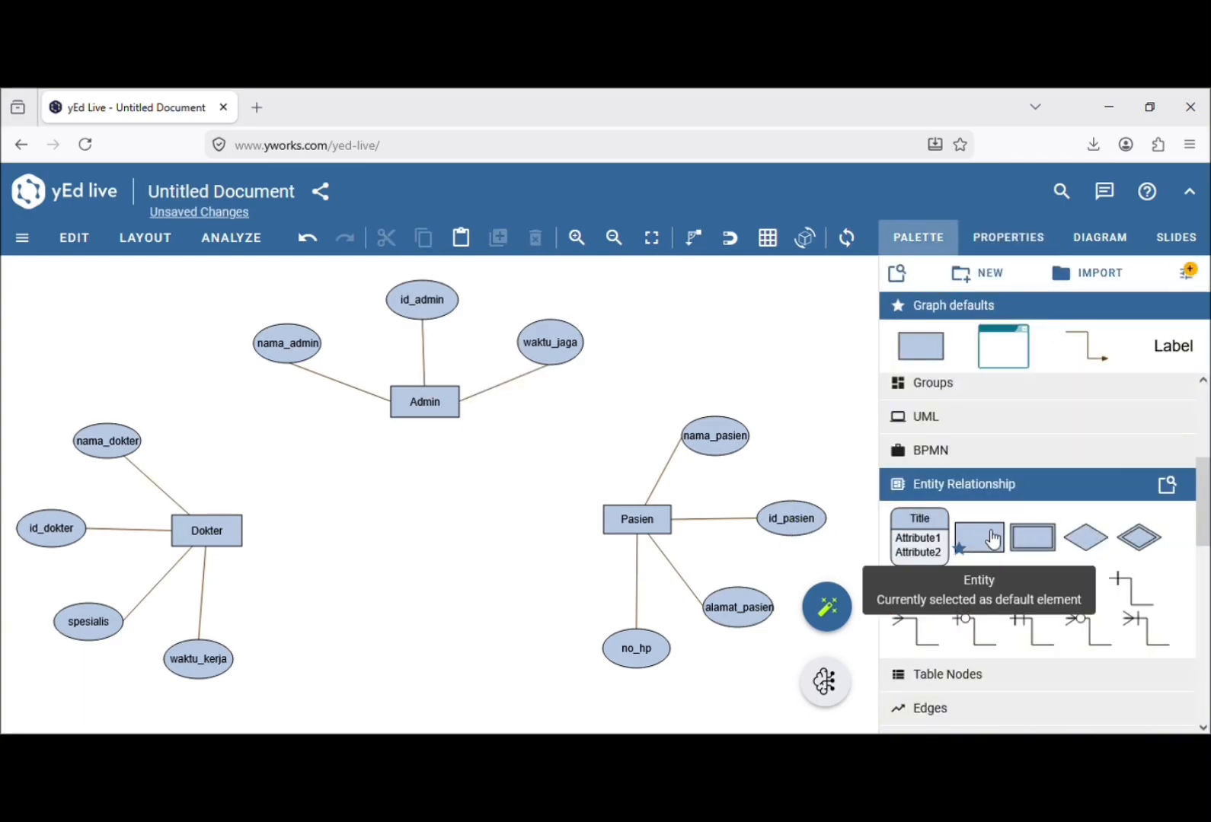
Add three blank entity rectangles: one between Dokter and Pasien, one above nama_dokter and one above nama_pasien, the last about 71 by 38 px.
left_click_drag(978, 537, 456, 542)
left_click(441, 601)
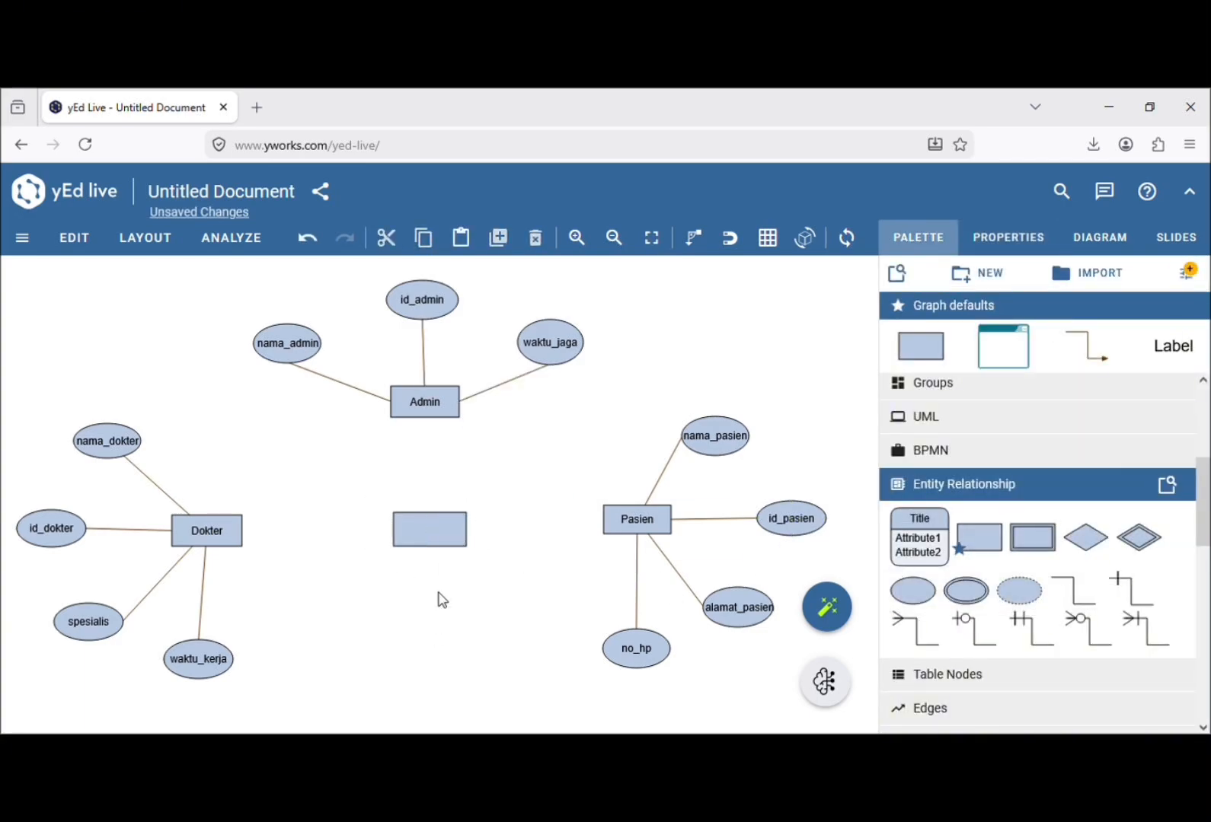
left_click_drag(982, 537, 701, 362)
left_click(162, 372)
left_click_drag(205, 385, 176, 380)
left_click(695, 352)
left_click_drag(647, 376, 705, 363)
Shift the Dokter entity, its four attribute ellipses and the blank entity between Dokter and Pasien downward.
left_click_drag(191, 531, 172, 570)
left_click_drag(195, 672, 183, 698)
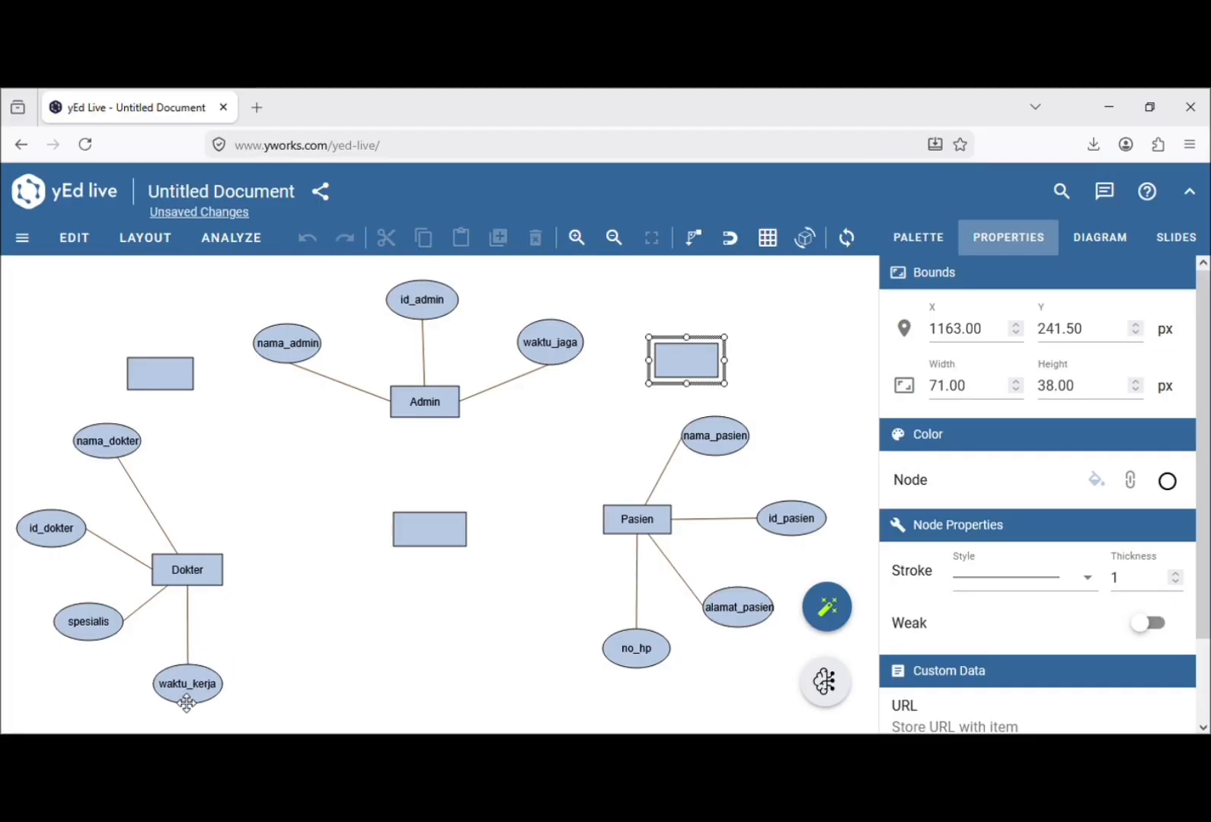
left_click_drag(105, 627, 91, 666)
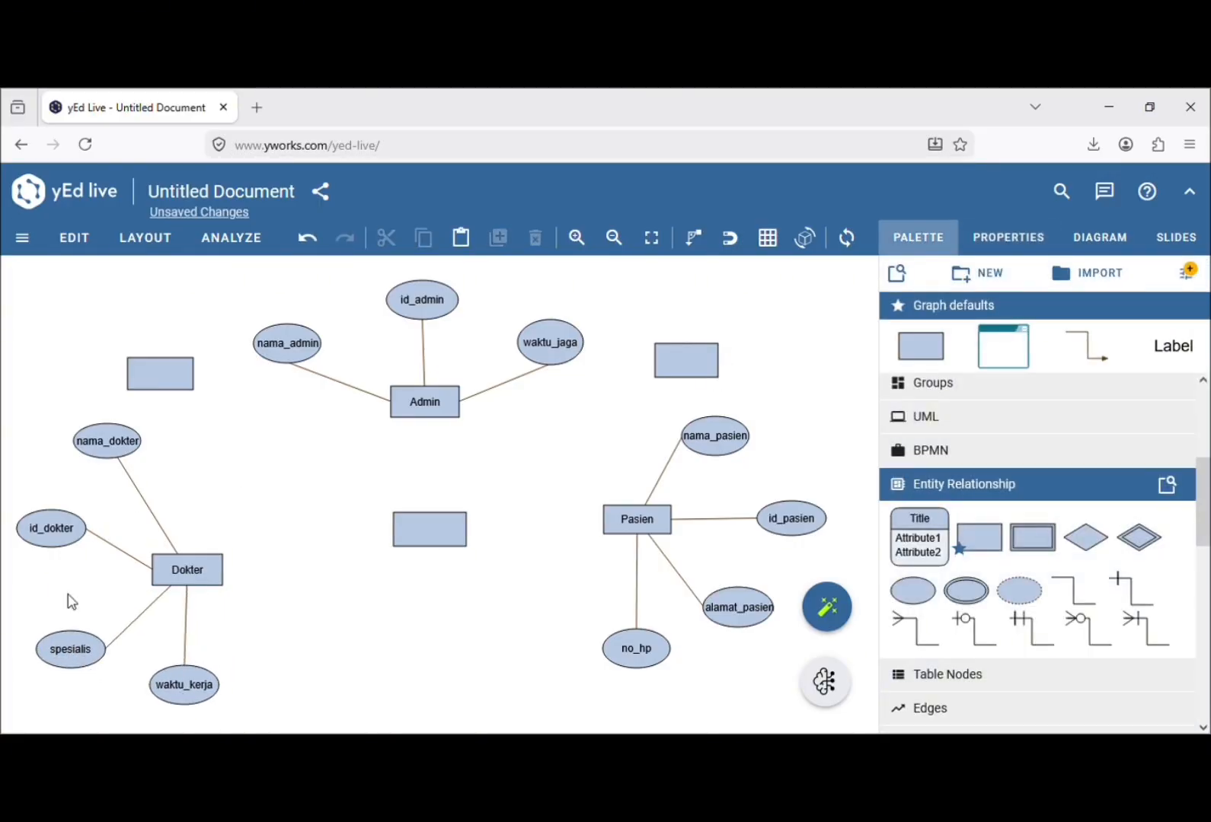
left_click_drag(53, 527, 53, 567)
left_click_drag(107, 455, 98, 502)
left_click_drag(446, 555, 441, 579)
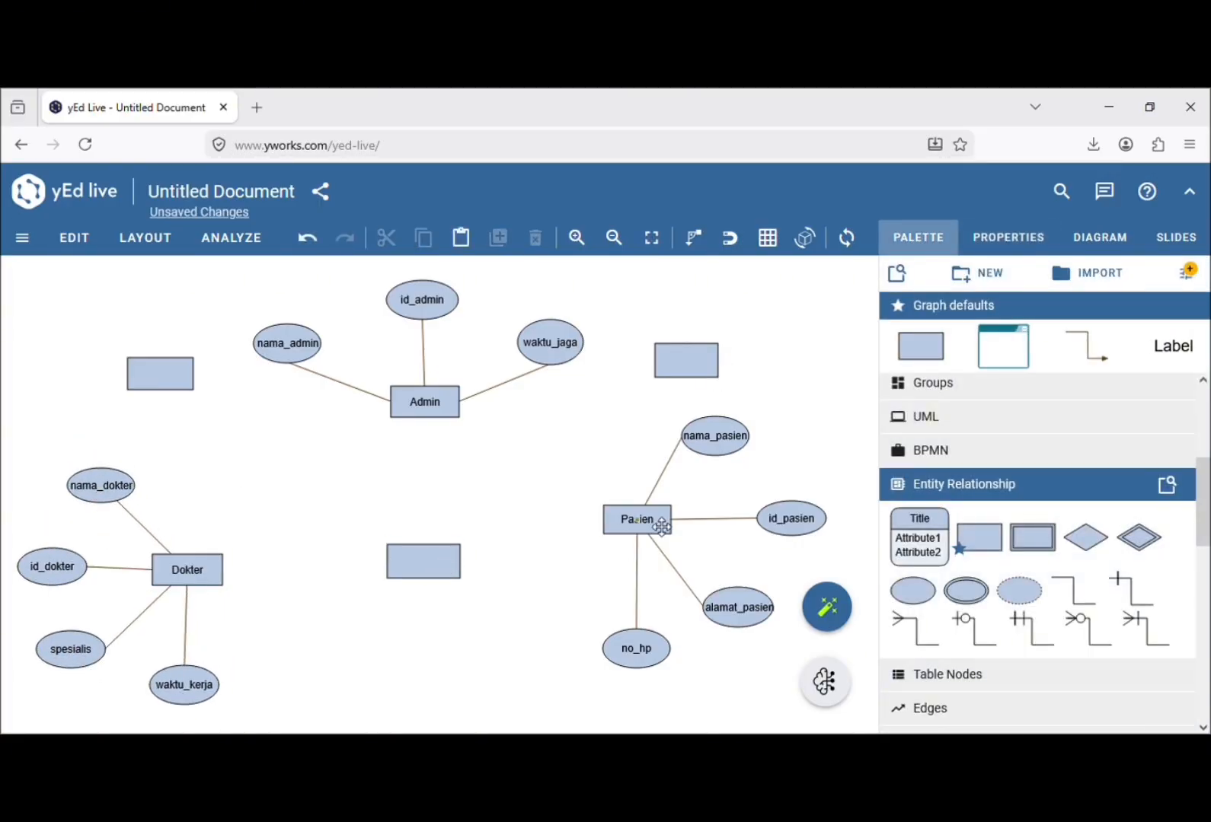
Shift the Pasien entity and its four attributes downward and bring the middle blank entity level with Dokter and Pasien.
left_click_drag(638, 519, 647, 561)
left_click_drag(636, 651, 651, 670)
mouse_move(737, 610)
left_mouse_down()
mouse_move(734, 623)
mouse_move(753, 611)
left_mouse_up()
left_click_drag(796, 526, 790, 563)
left_click(753, 609)
left_click_drag(754, 609, 751, 621)
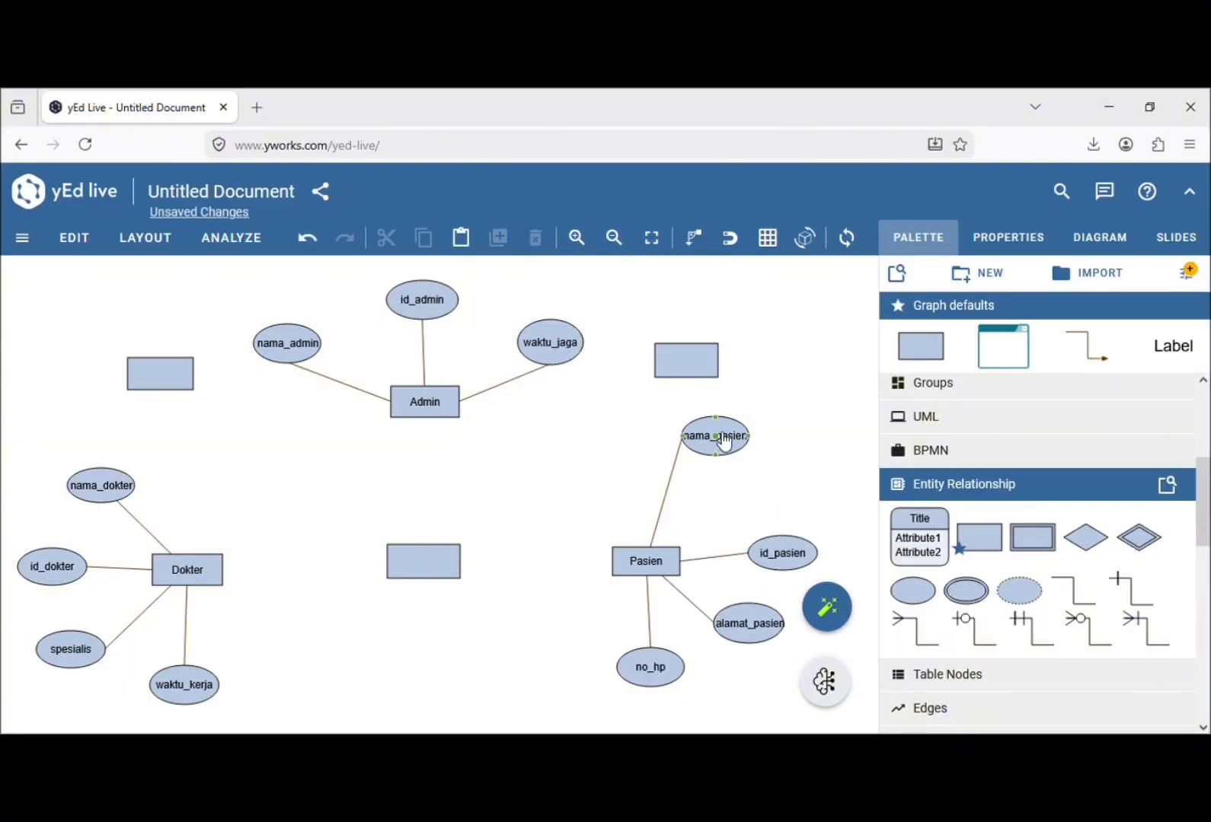
left_click_drag(724, 438, 728, 485)
left_click(418, 567)
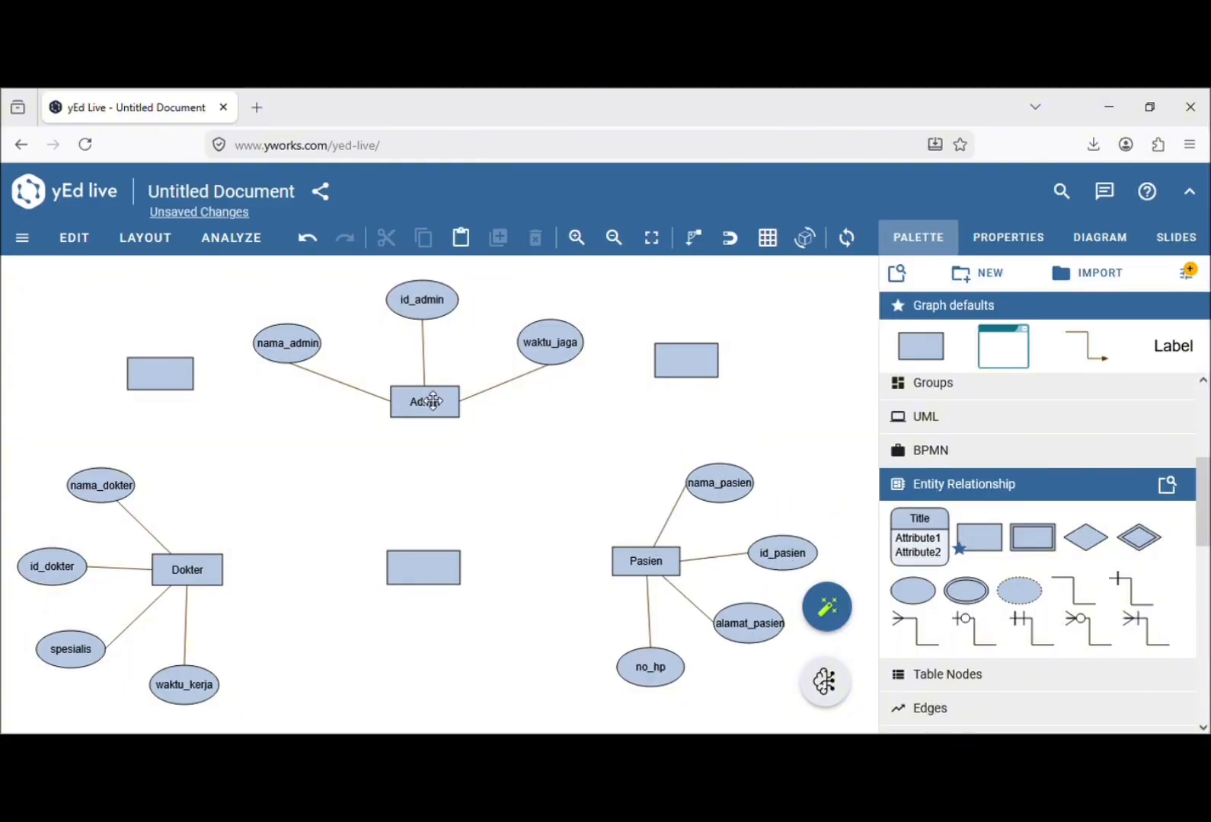
Move Admin up, draw nama_admin and waktu_jaga closer to it, and adjust the two upper blank entities to about Admin's level.
left_click_drag(433, 401, 432, 376)
left_click_drag(293, 360, 310, 349)
left_click_drag(550, 348, 541, 336)
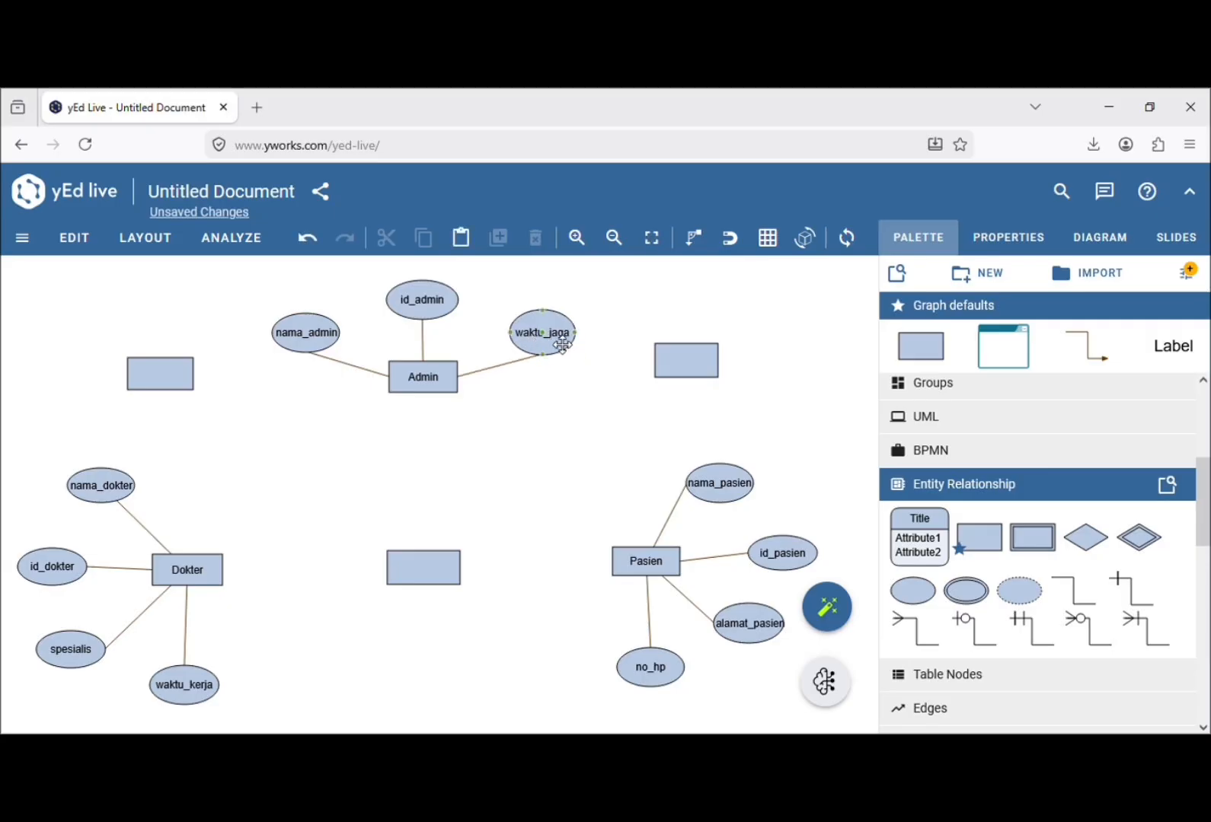
left_click(158, 374)
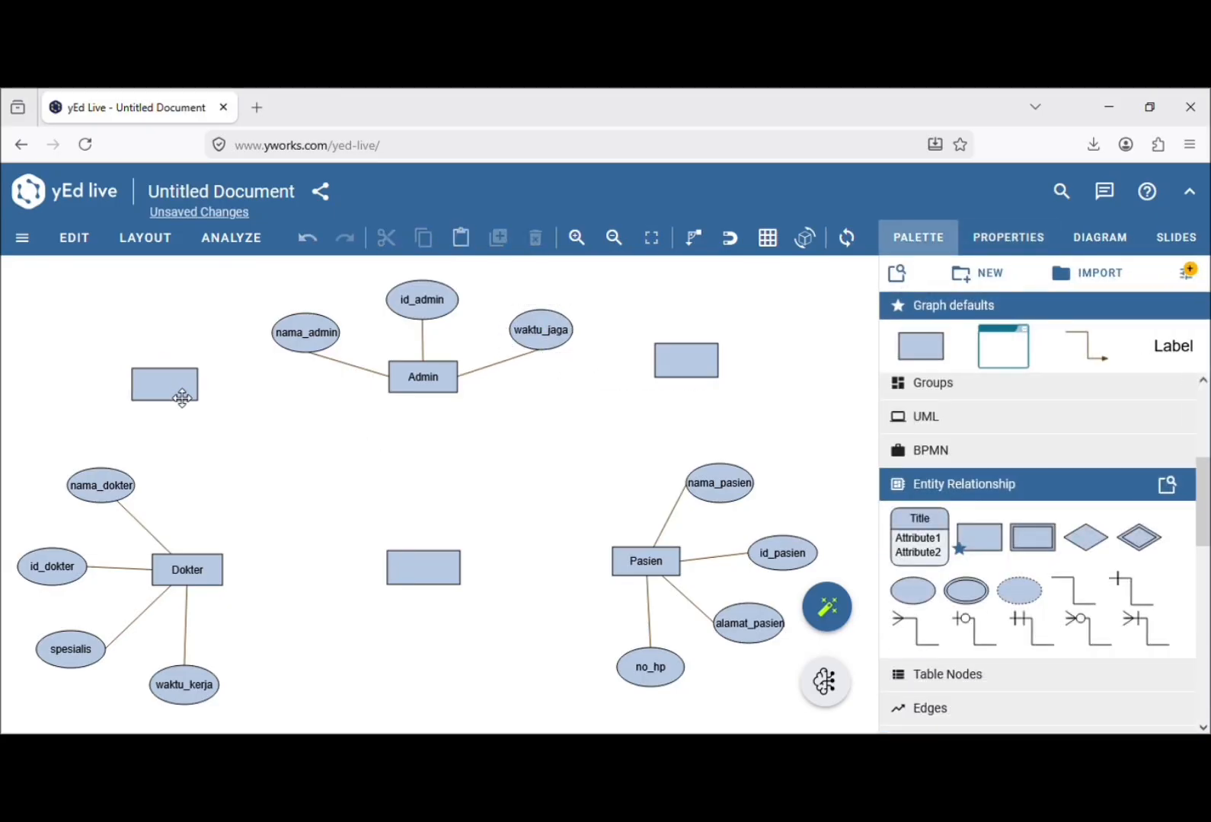
left_click_drag(716, 377, 726, 392)
Place a relationship diamond of about 79 by 51 px between Admin and the blank entity on its right, shifting waktu_jaga and nama_admin inward.
left_click(595, 428)
left_click_drag(1085, 536, 587, 378)
left_click(541, 330)
left_click_drag(540, 329, 515, 335)
left_click_drag(306, 333, 320, 335)
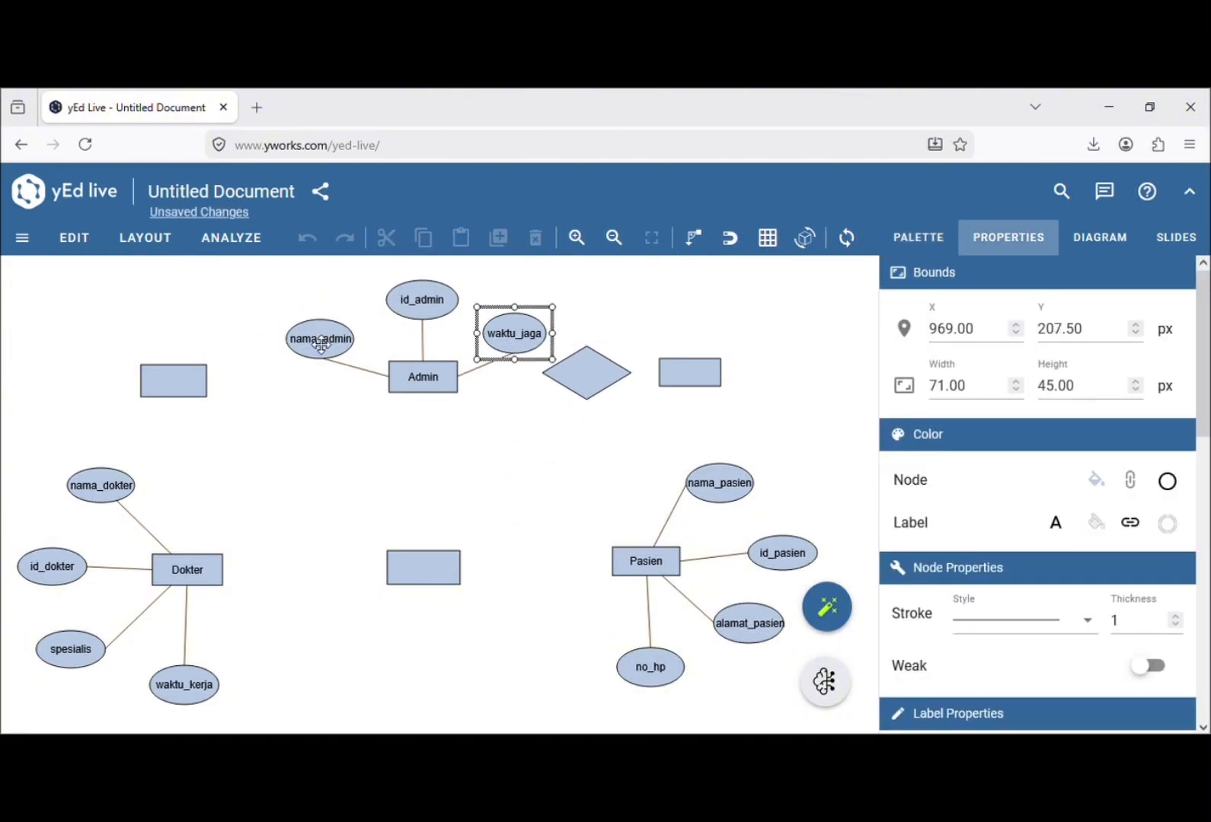
left_click(598, 390)
mouse_move(588, 397)
left_mouse_down()
mouse_move(617, 397)
mouse_move(579, 378)
left_mouse_up()
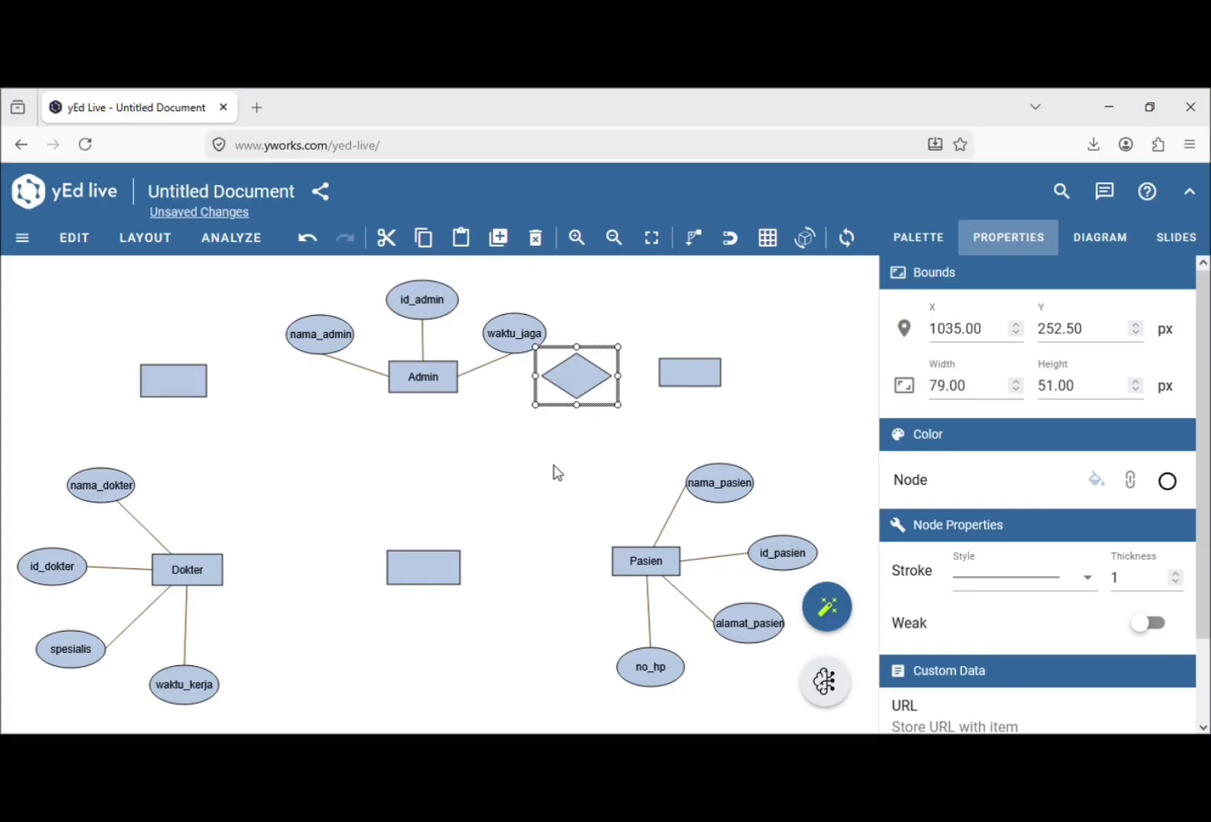
Label the blank entity above nama_dokter as Data.
left_click(837, 455)
mouse_move(1086, 547)
left_mouse_down()
mouse_move(694, 433)
mouse_move(1087, 544)
left_mouse_up()
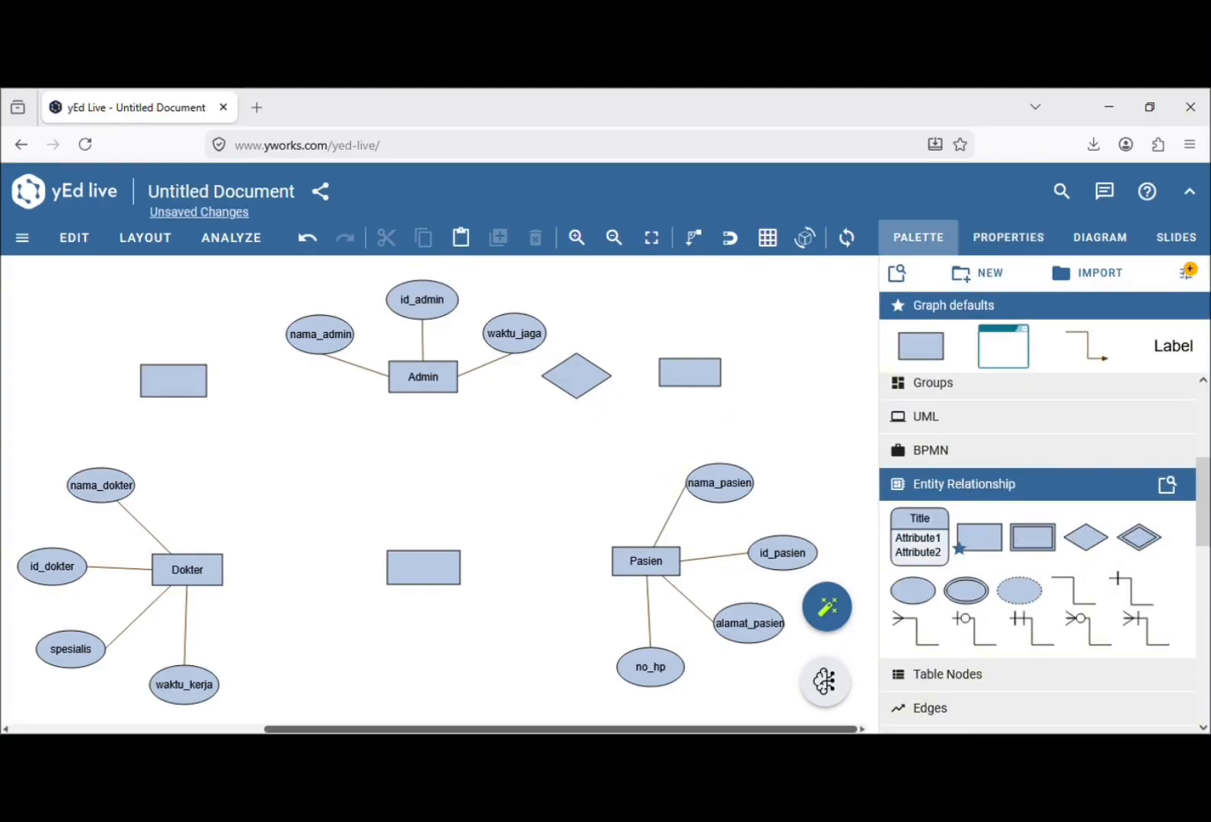
left_click(177, 382)
type("Data")
key("Return")
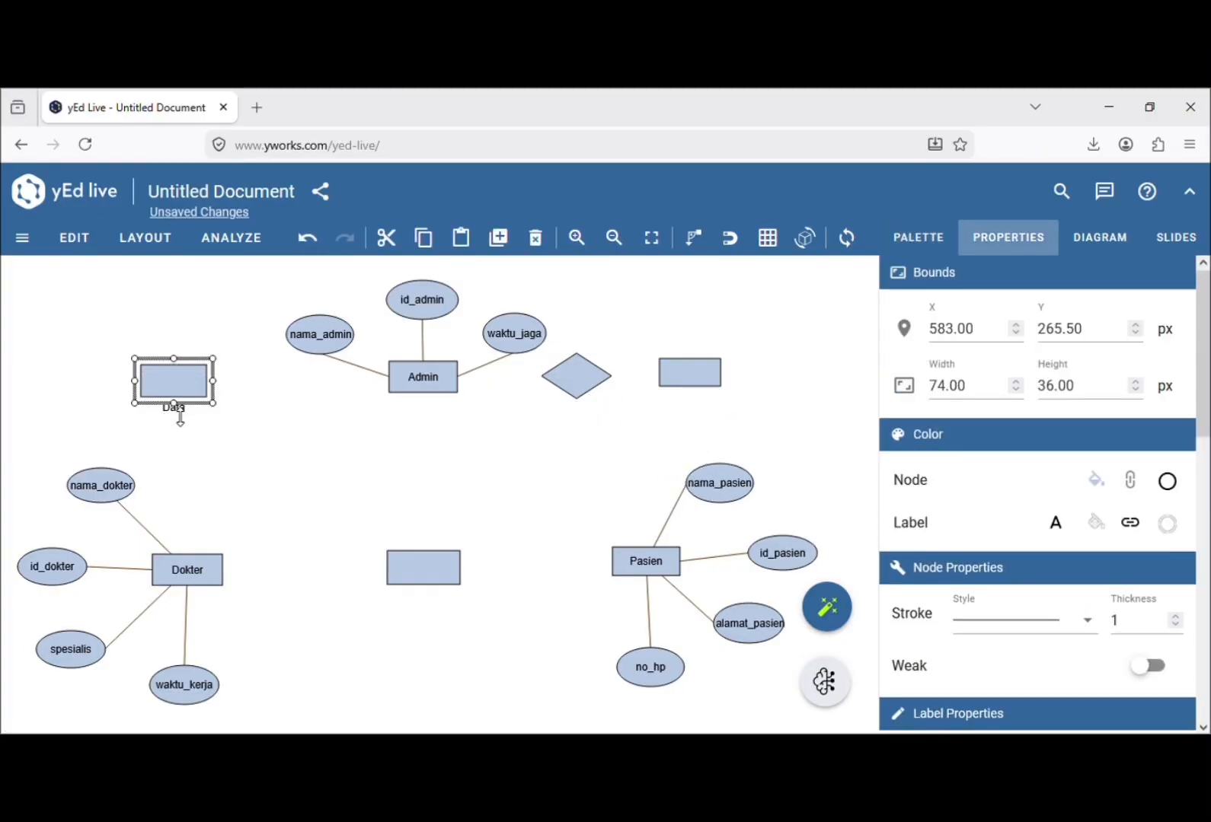
double_click(600, 371)
type("Relat")
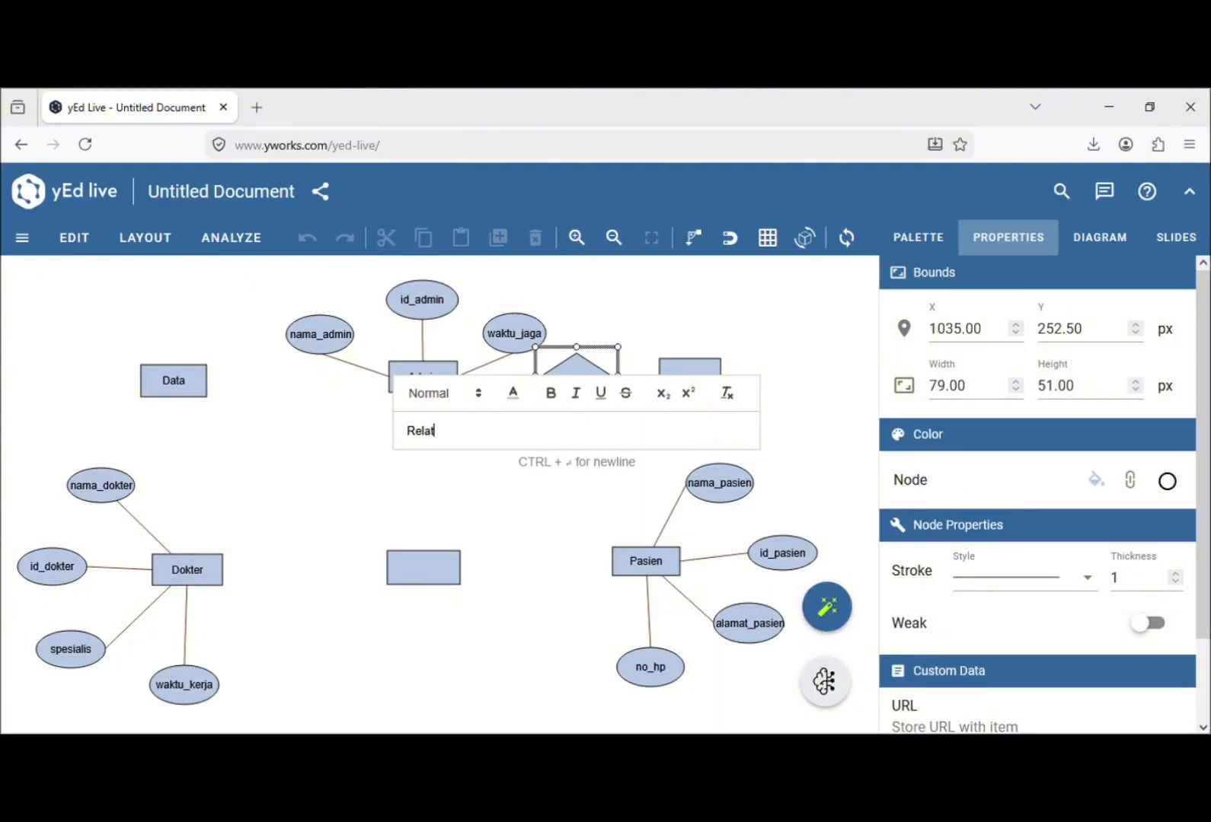
type("ionship")
key("Return")
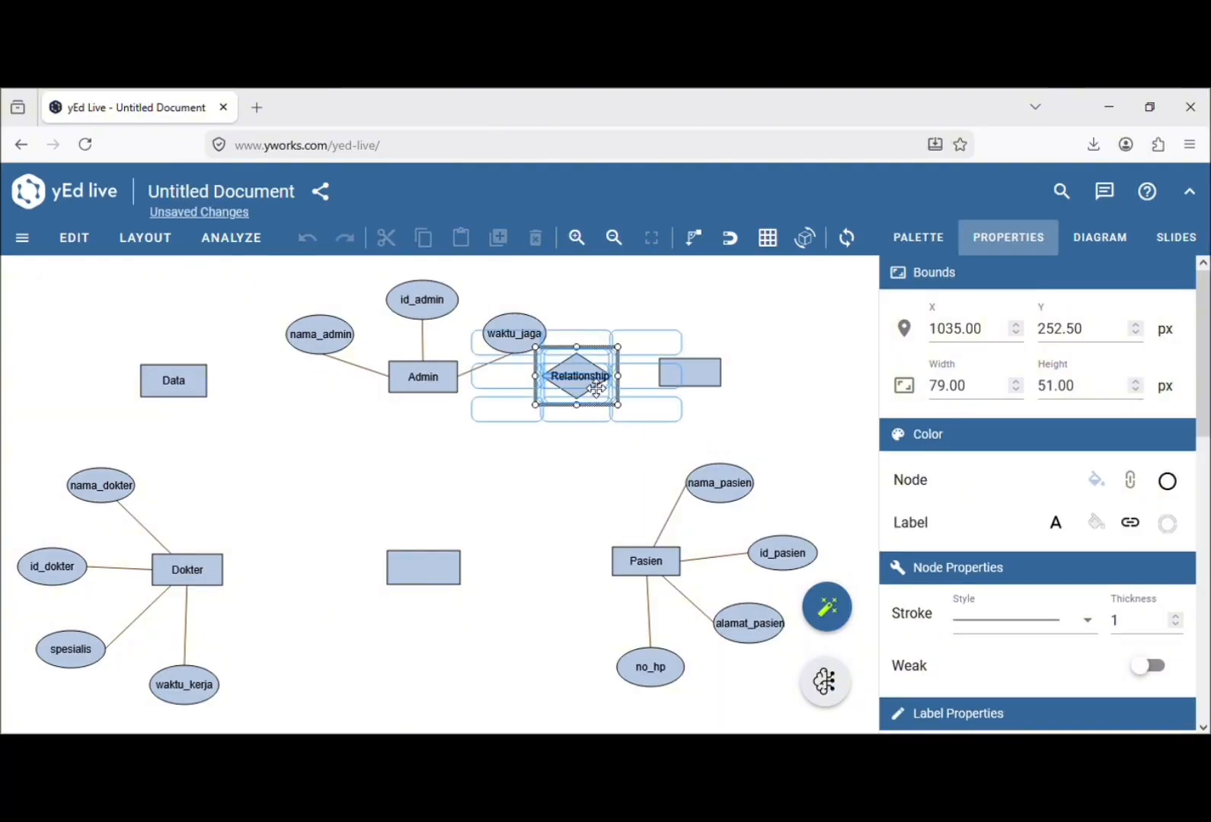
left_click(676, 381)
double_click(676, 380)
type("Pendaftaran")
key("Return")
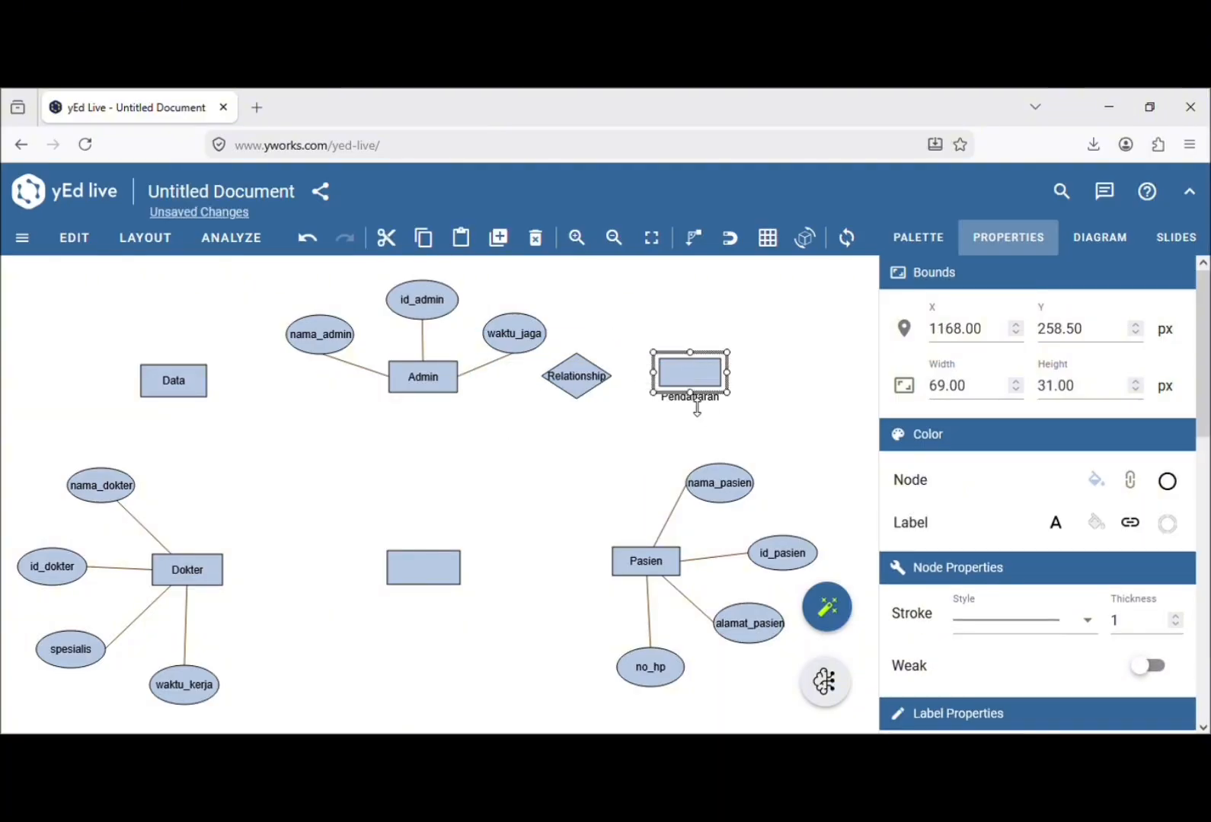
left_click(758, 527)
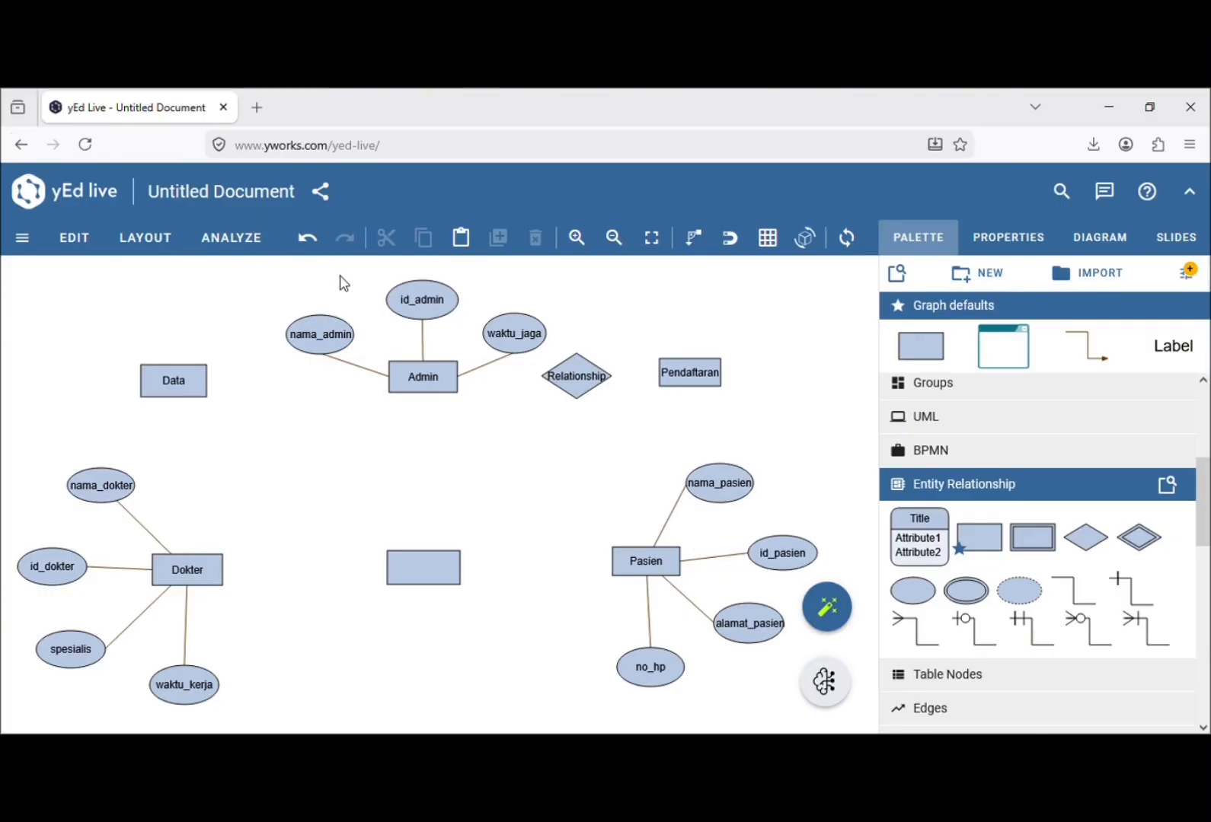
left_click(587, 383)
left_click(307, 238)
left_click(307, 237)
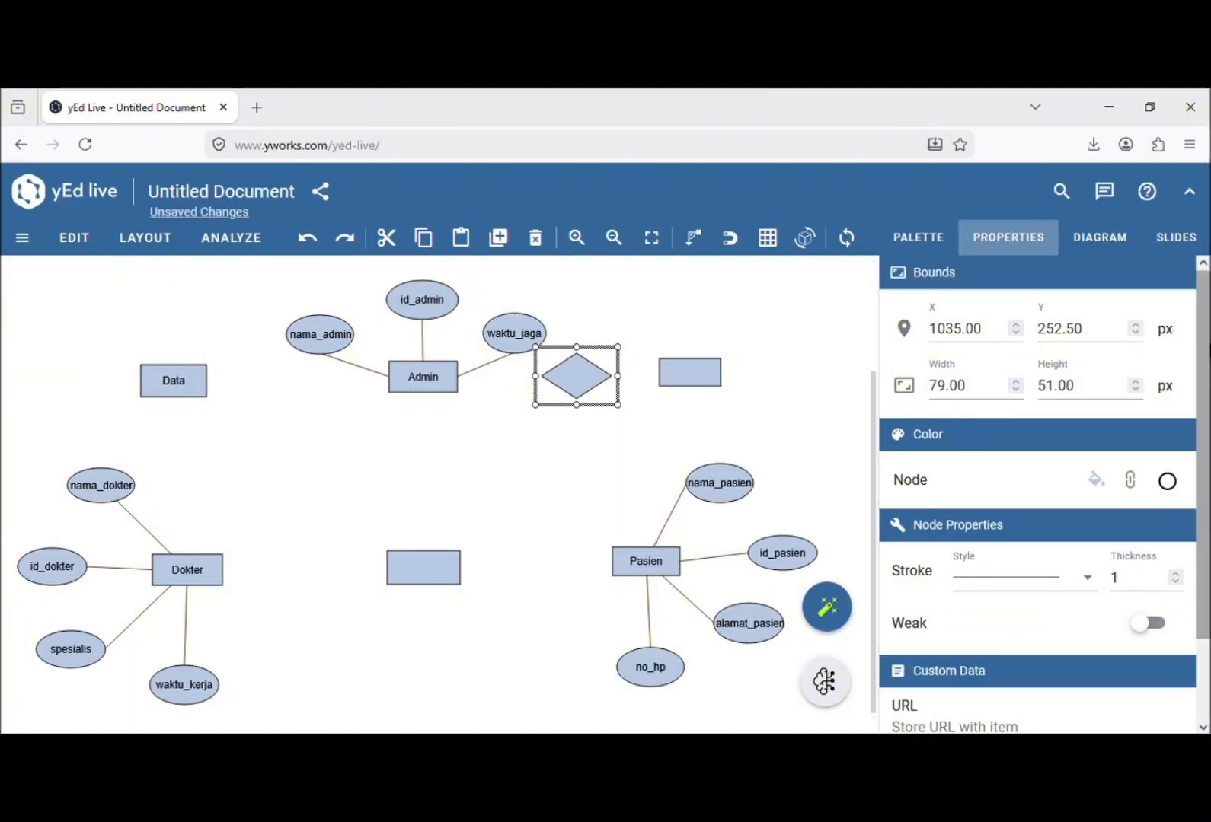
Label the relationship diamond beside Admin as Melayani and the blank entity to its right as Pendaftaran.
double_click(584, 376)
type("Melayani")
key("Return")
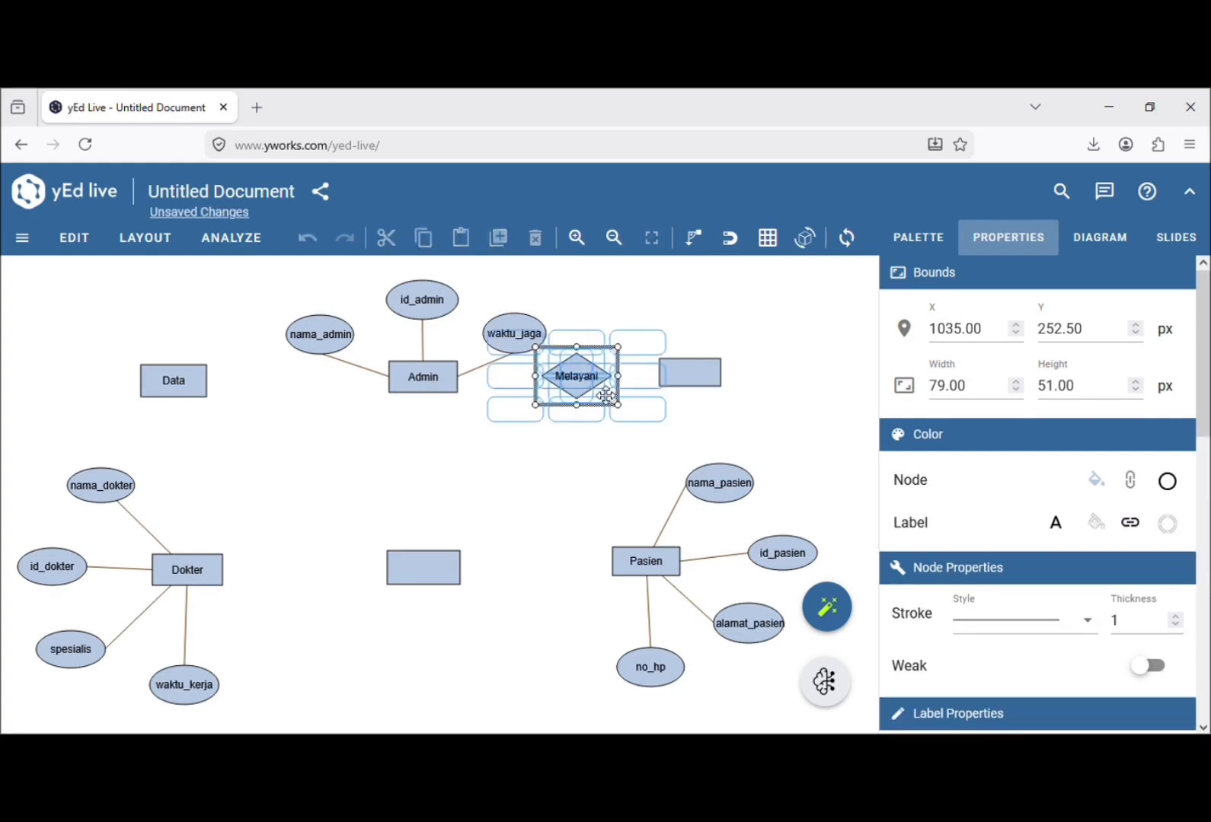
left_click(689, 364)
double_click(690, 364)
type("Pendaftaran")
key("Return")
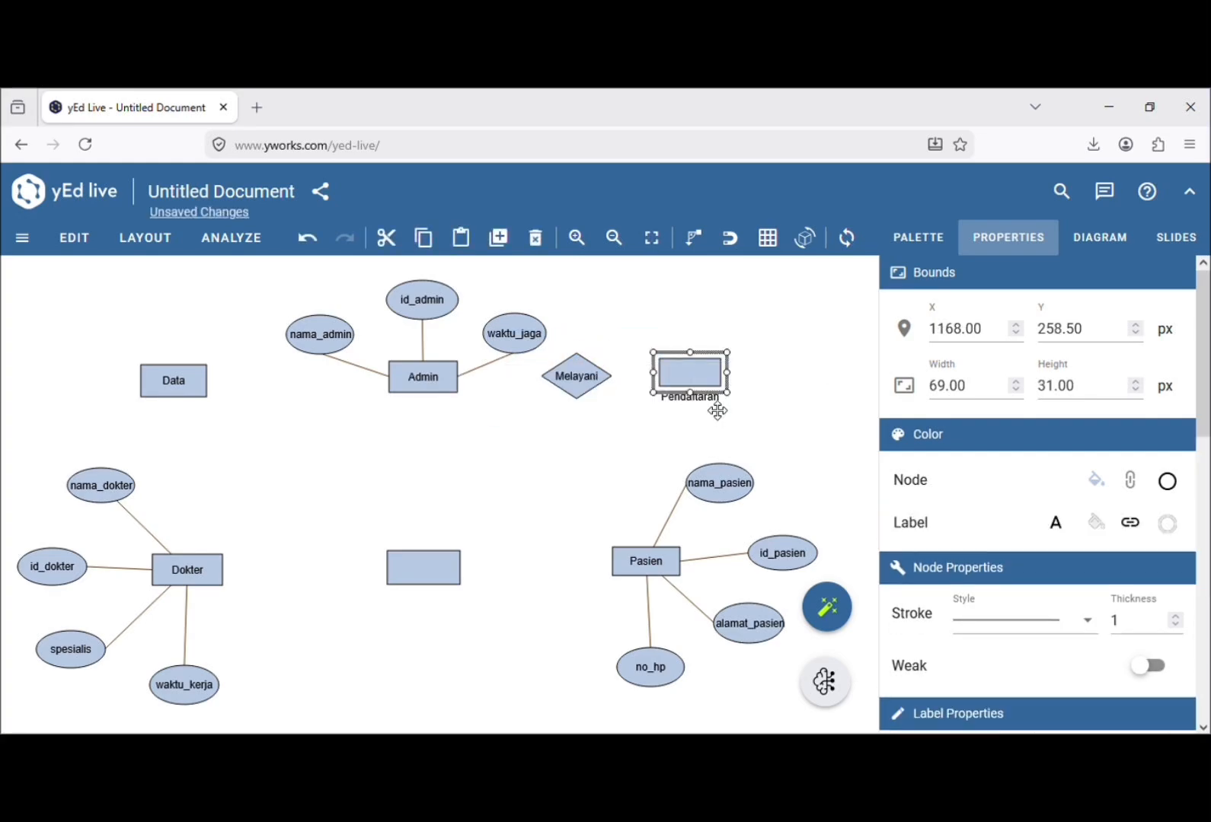
Label the blank entity between Dokter and Pasien as Pemeriksaan and centre the label inside it.
left_click(455, 567)
double_click(455, 568)
type("Pe")
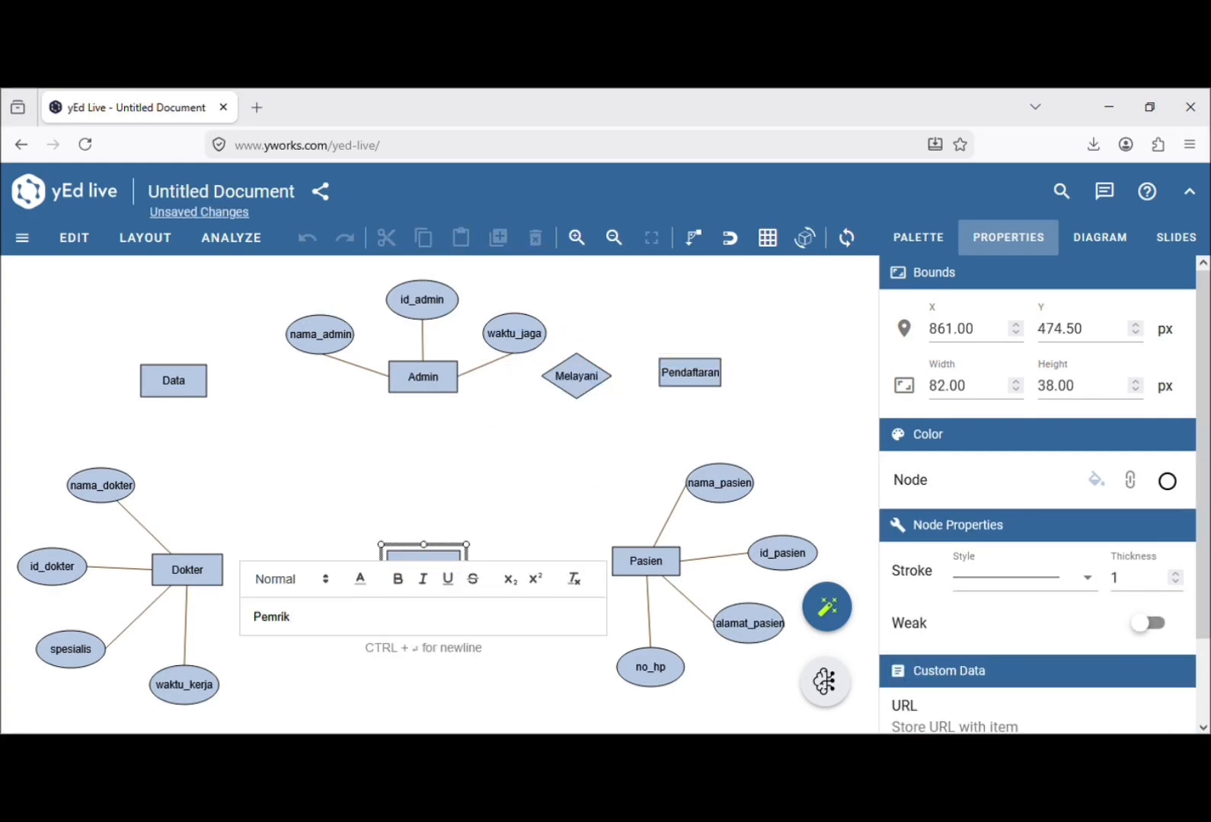
type("meriksaan")
key("Return")
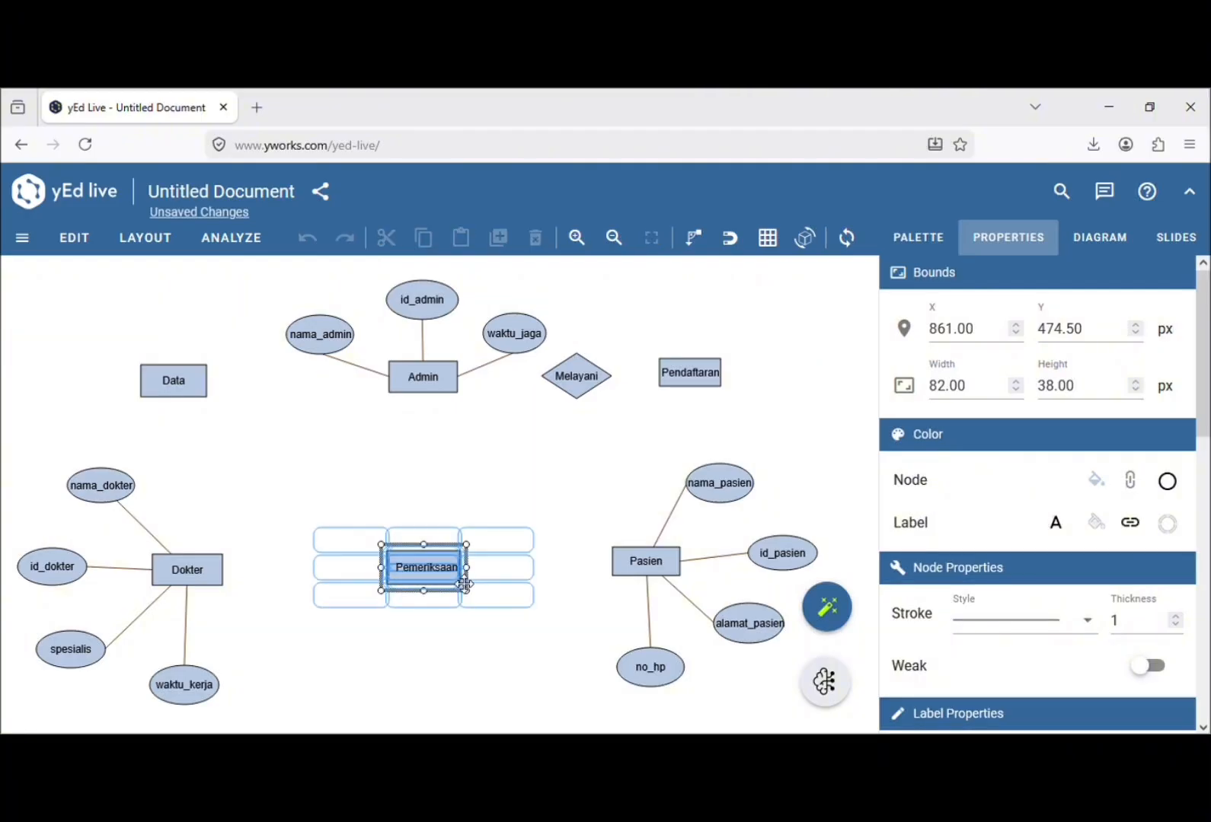
left_click(514, 672)
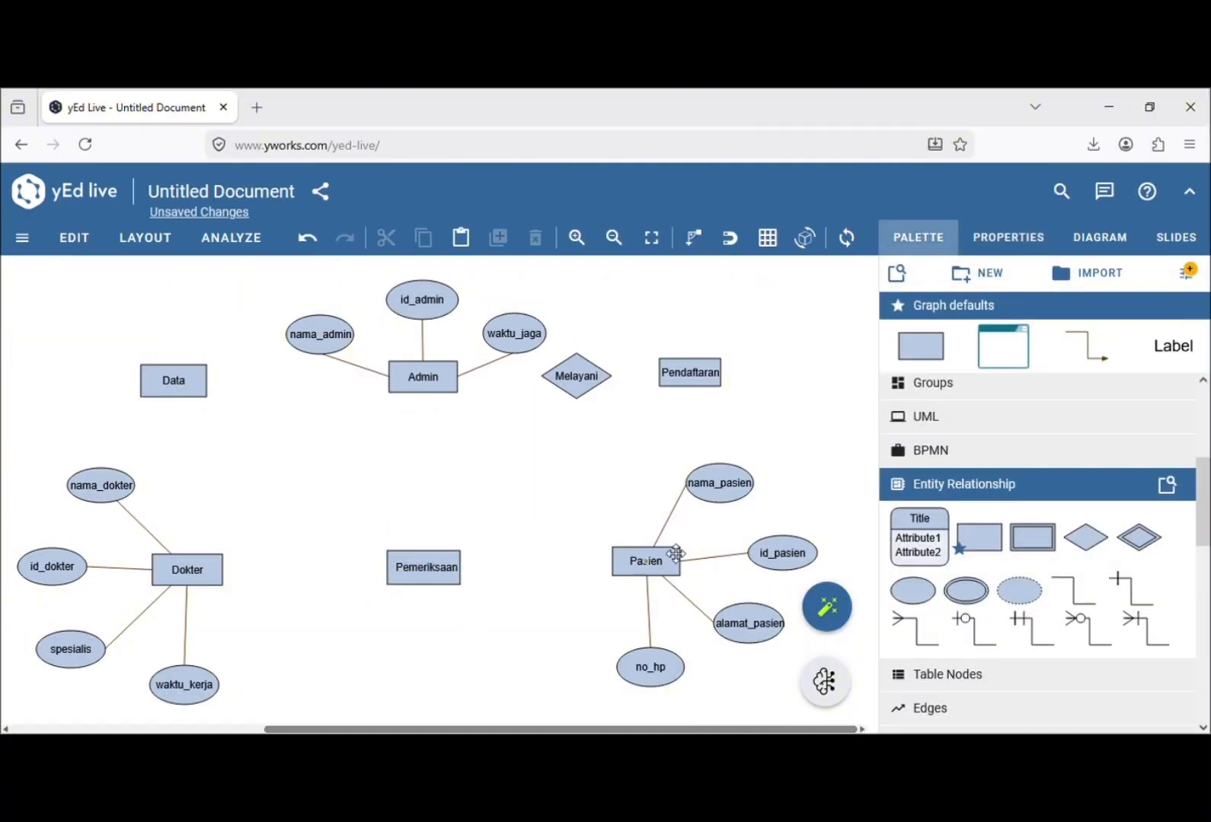
Shift the Pasien entity and its nama_pasien, id_pasien, alamat_pasien and no_hp ellipses to the right, beneath Pendaftaran.
left_click_drag(646, 561, 688, 558)
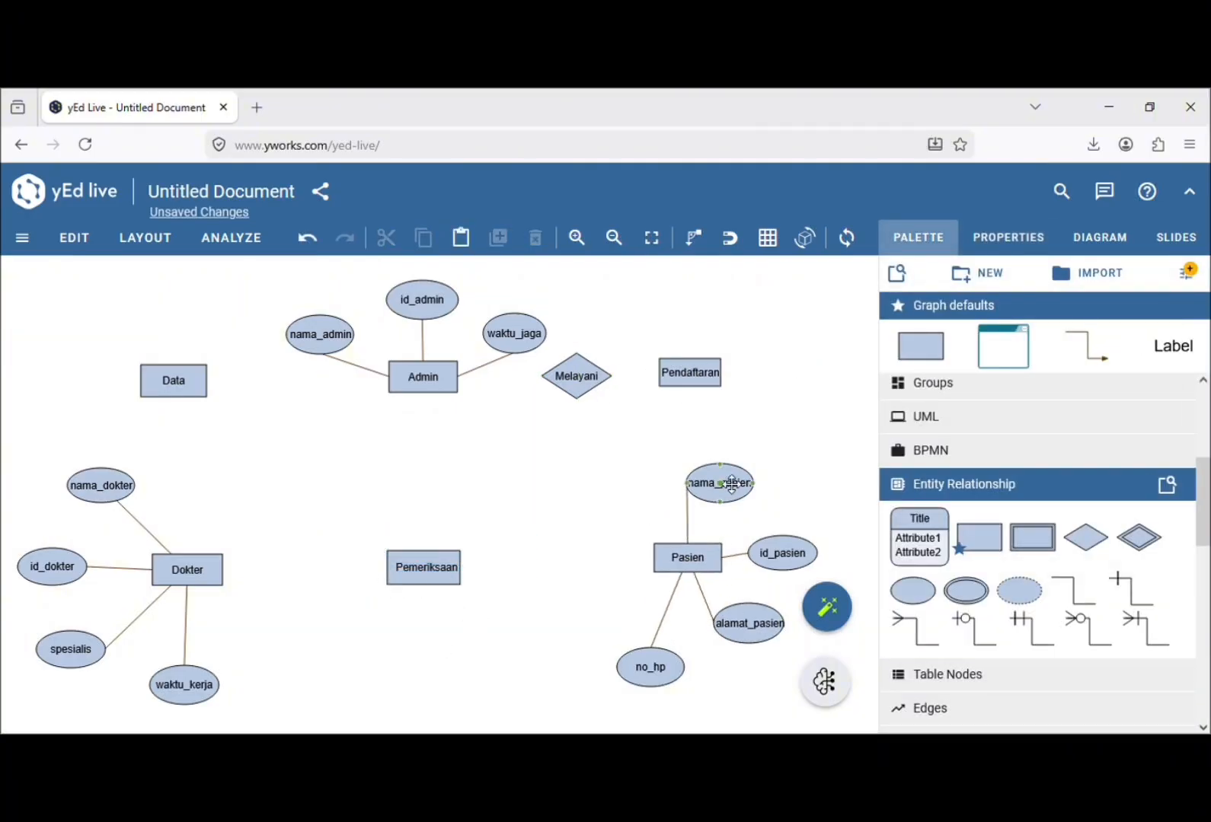
left_click_drag(720, 483, 762, 475)
left_click_drag(782, 552, 797, 561)
left_click_drag(763, 638, 793, 640)
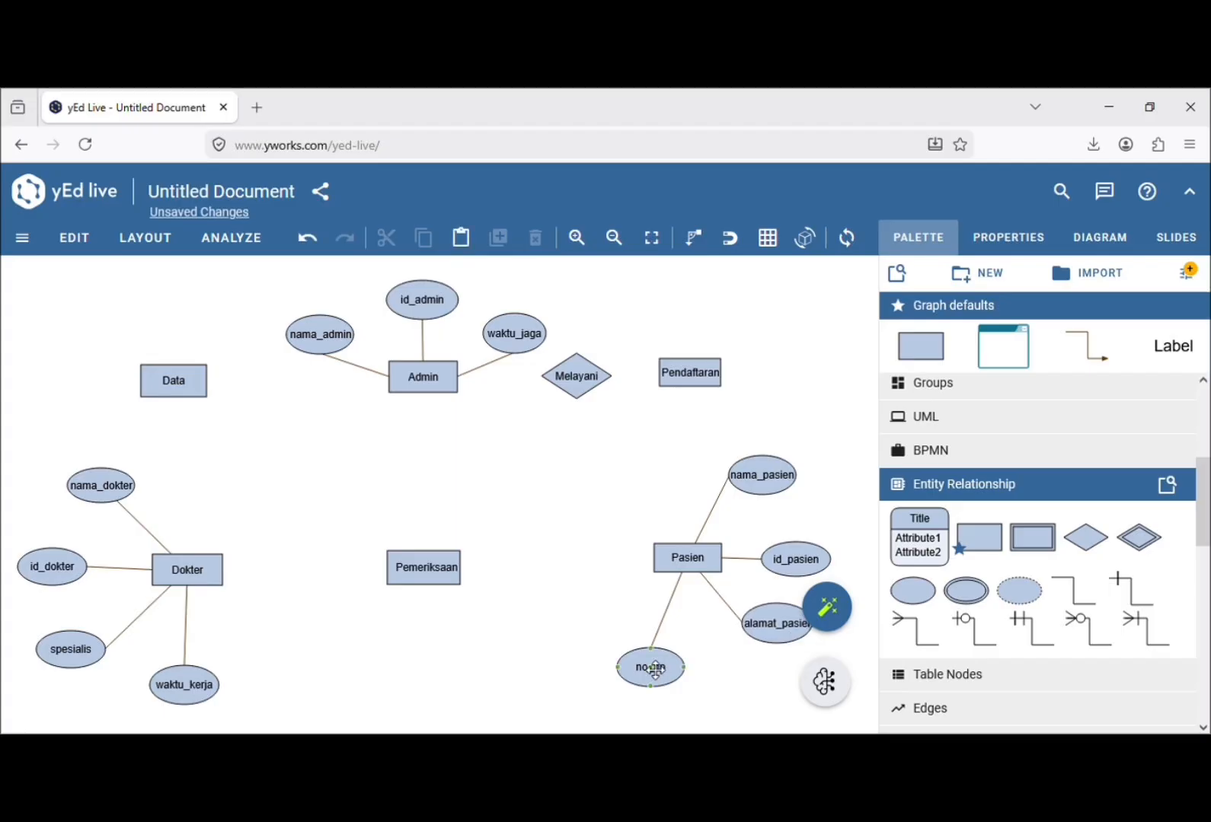
left_click_drag(654, 669, 698, 667)
Add a relationship diamond between Pendaftaran and Pasien, and move Pasien and no_hp lower to make room.
left_click_drag(1085, 537, 690, 453)
left_click_drag(686, 557, 690, 584)
left_click_drag(694, 667, 691, 677)
left_click_drag(700, 584, 698, 598)
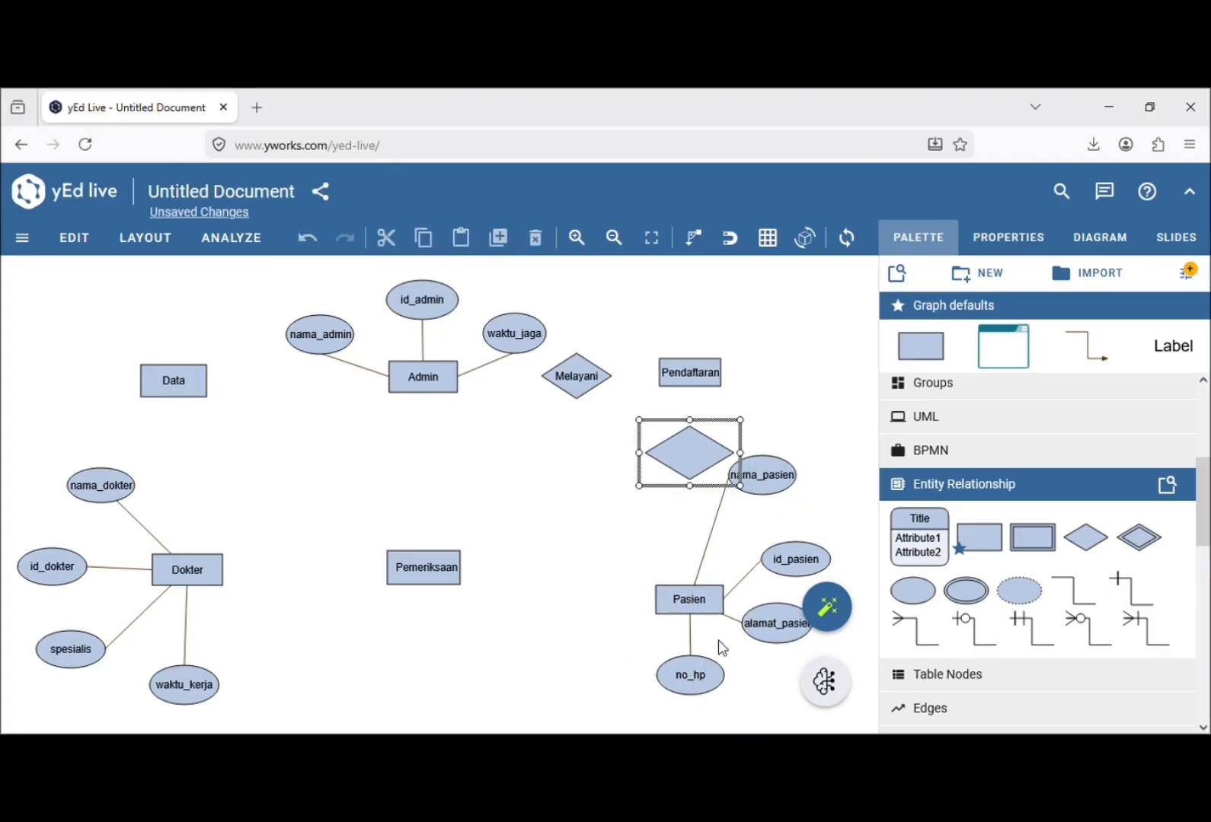
Spread the alamat_pasien, id_pasien and nama_pasien ellipses lower around Pasien, and shrink the blank diamond above it to 83 by 46 px.
left_click_drag(771, 626, 770, 637)
left_click_drag(794, 563, 800, 595)
left_click_drag(788, 638, 787, 653)
left_click_drag(776, 489, 785, 537)
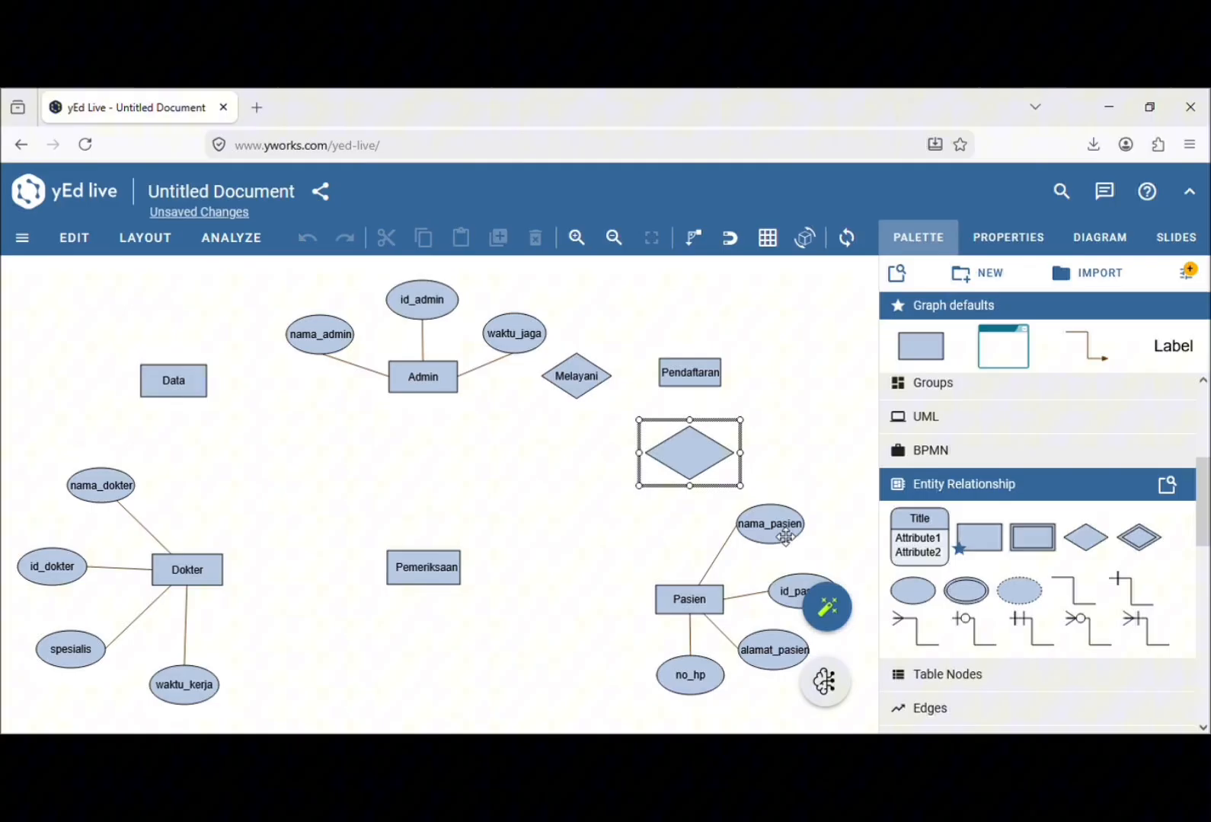
left_click_drag(716, 482, 647, 502)
left_click(710, 470)
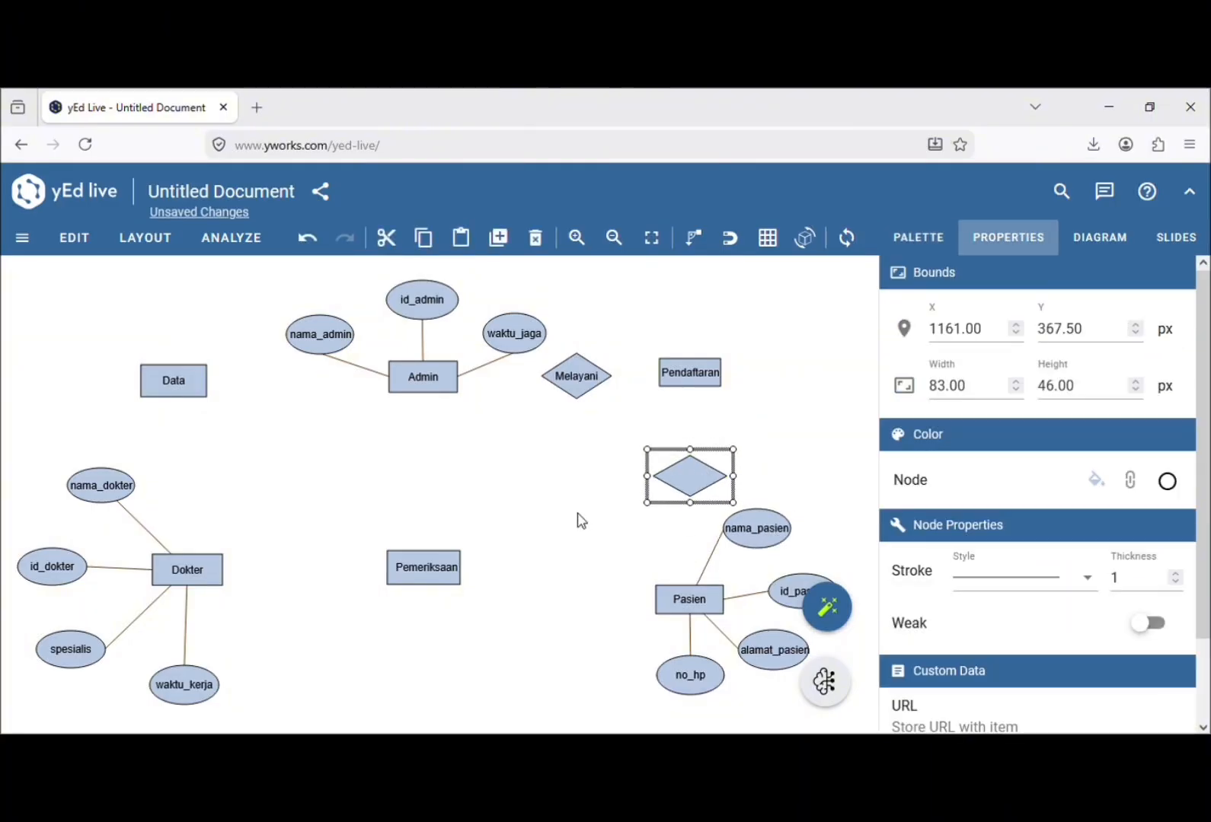
Add blank attribute ellipses around Pendaftaran: one above it, one to its right and one to its lower left.
left_click(581, 521)
left_click_drag(913, 590, 587, 451)
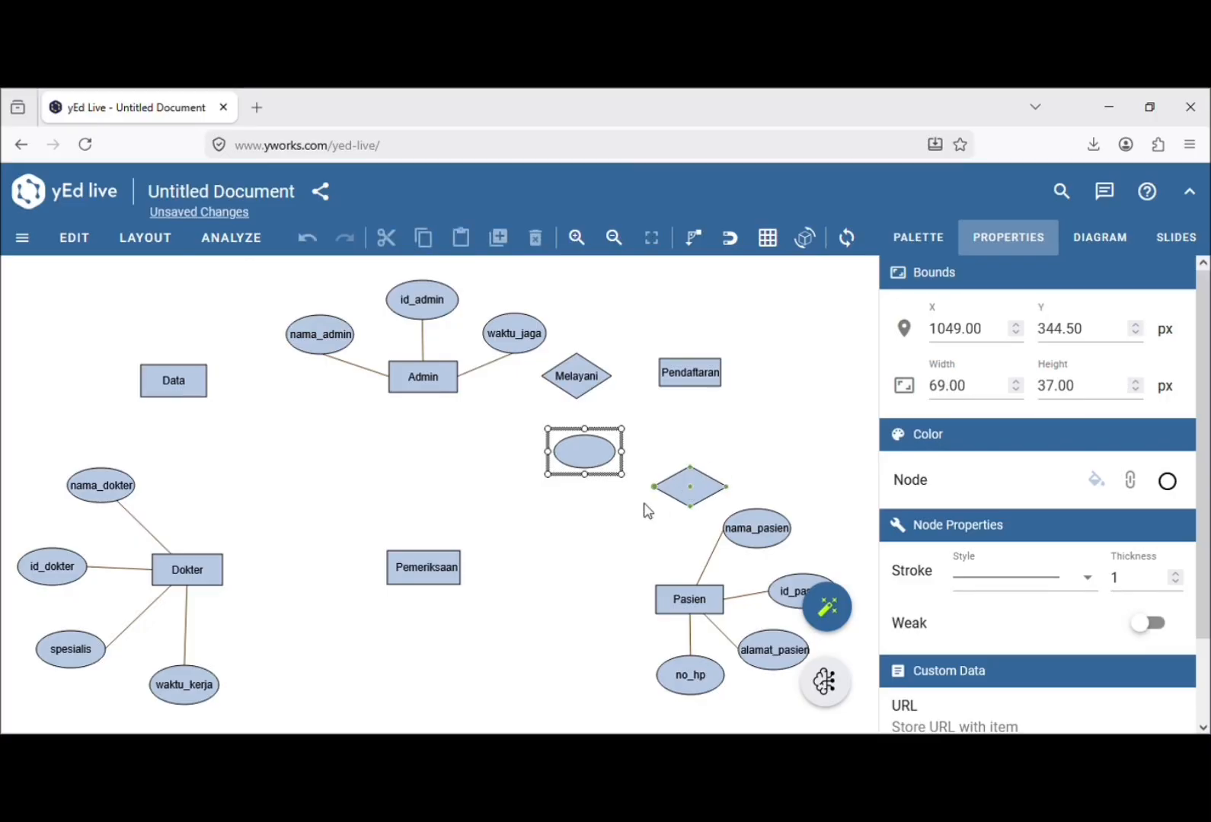
left_click(648, 512)
left_click_drag(913, 590, 837, 369)
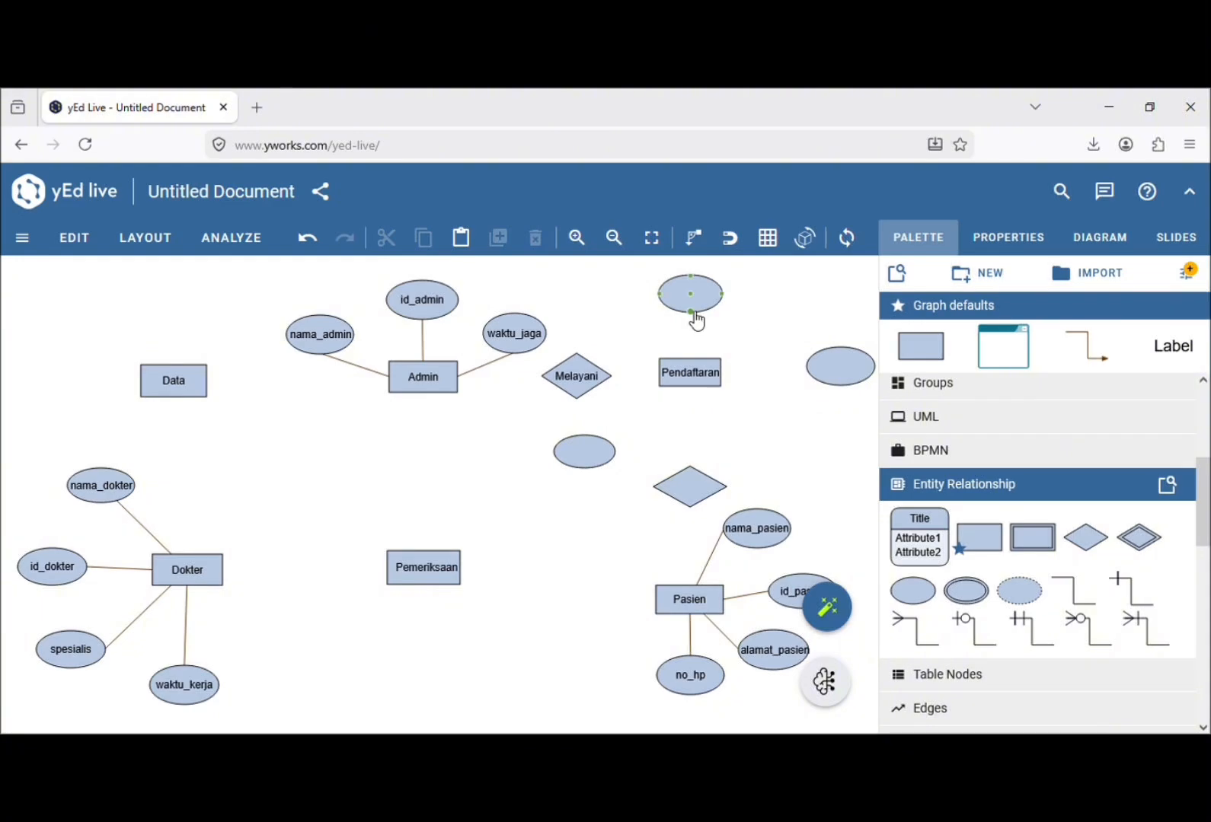
Connect the blank ellipses and the diamond below to Pendaftaran with edges, aligning the right-hand ellipse level with the entity.
left_click_drag(693, 314, 722, 378)
left_click_drag(724, 377, 727, 381)
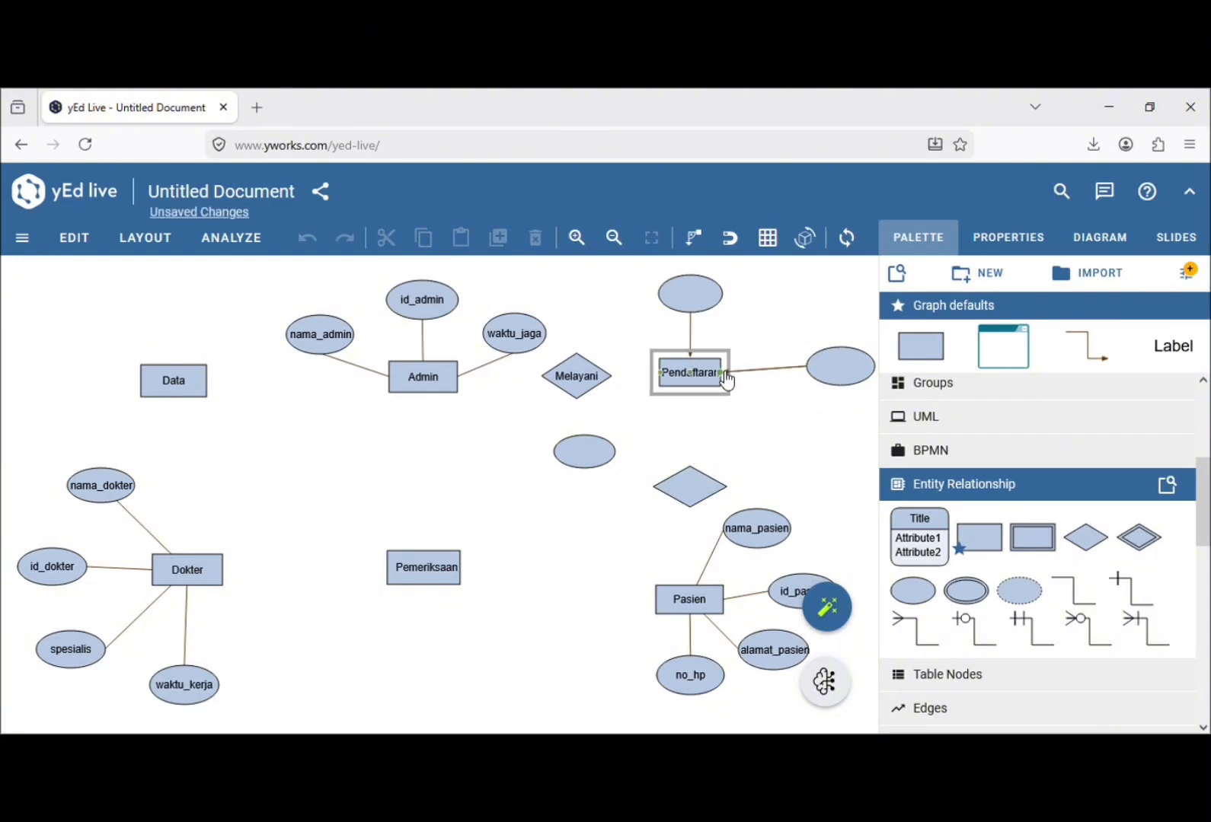
left_click_drag(840, 366, 839, 373)
left_click(695, 413)
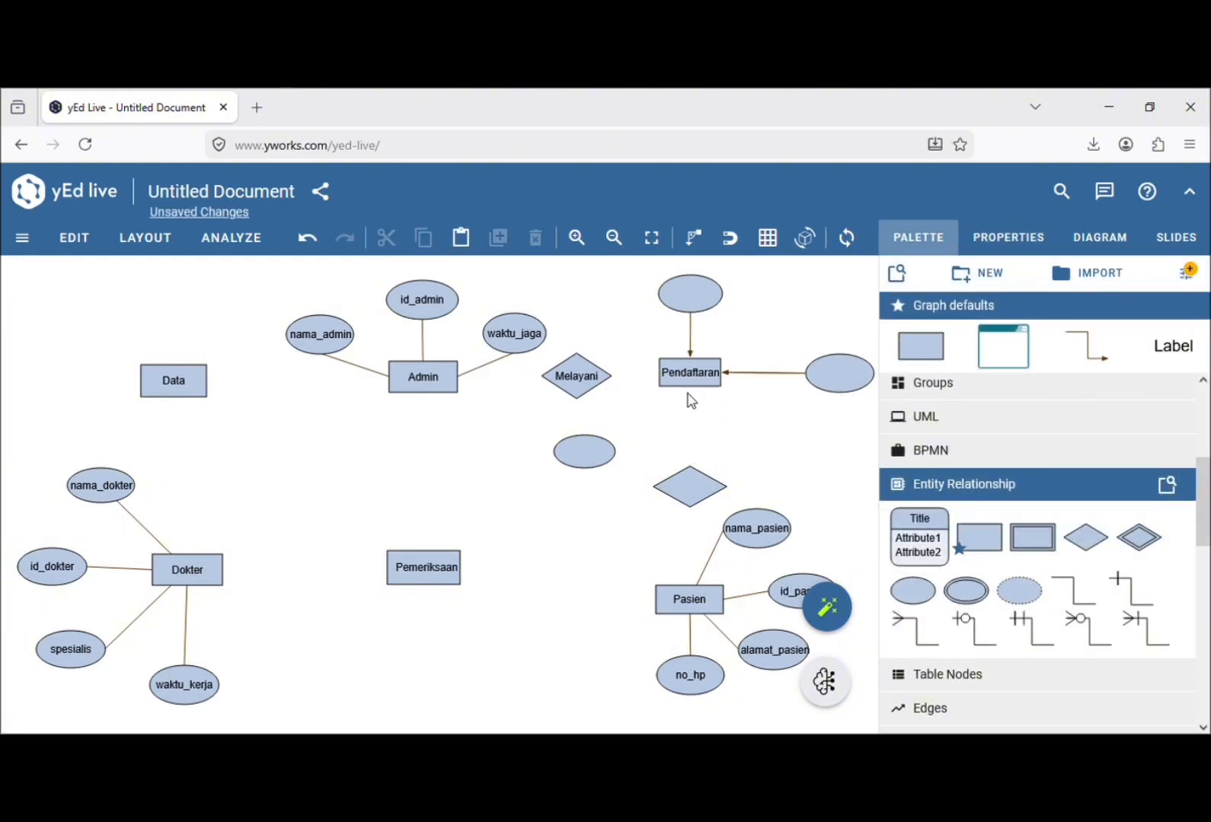
mouse_move(690, 378)
left_mouse_down()
mouse_move(688, 453)
mouse_move(612, 436)
mouse_move(667, 395)
mouse_move(630, 452)
mouse_move(674, 392)
left_mouse_up()
left_click(674, 395)
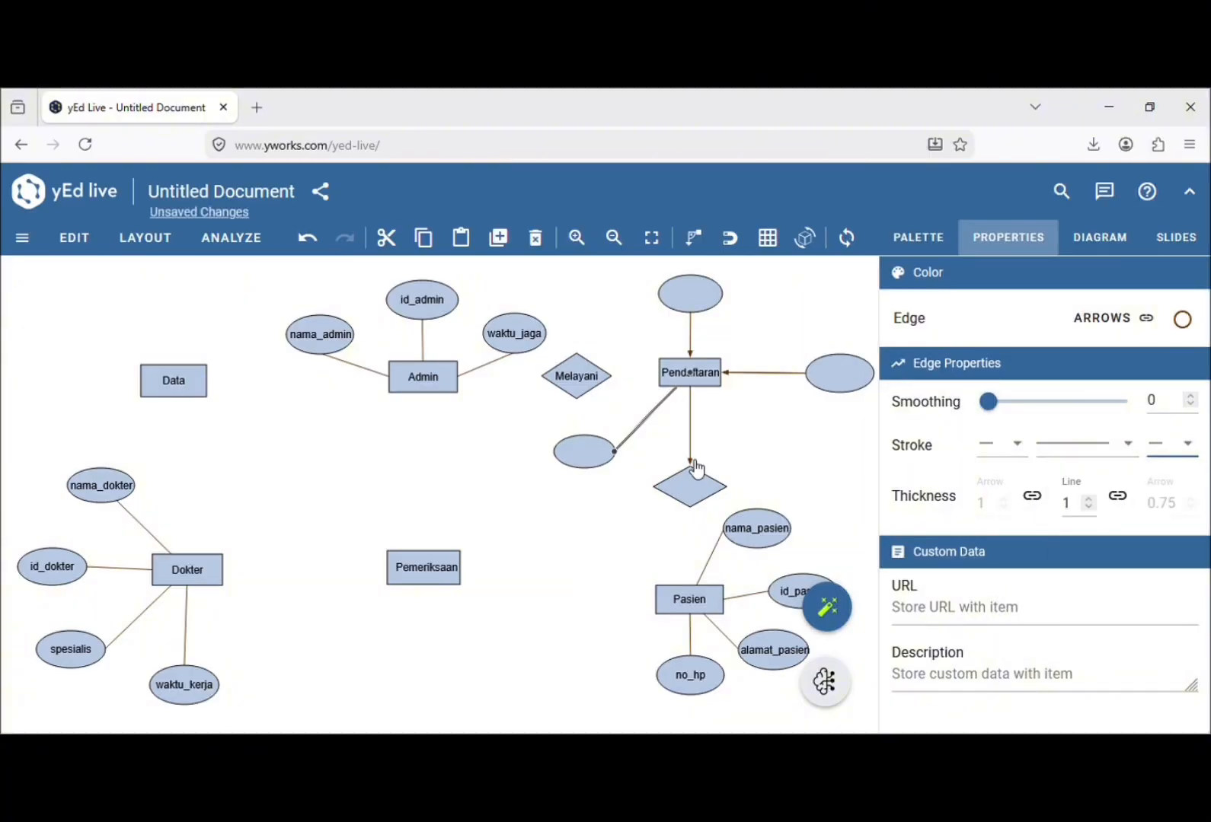
Set the end arrowhead to none on the edges joining Pendaftaran to the diamond below and the ellipse above.
left_click(1172, 443)
left_click(1027, 482)
left_click(732, 373)
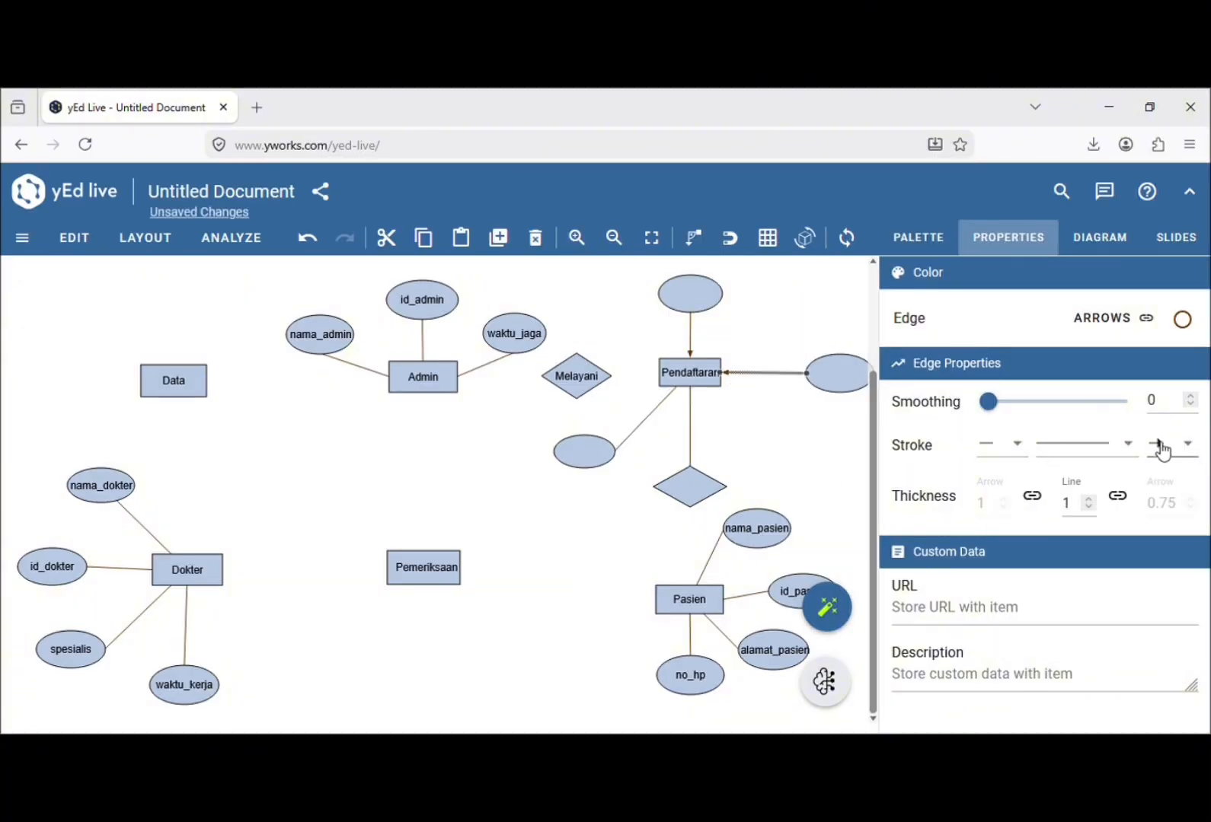
left_click(1172, 444)
left_click(1027, 482)
left_click(1173, 443)
left_click(1027, 482)
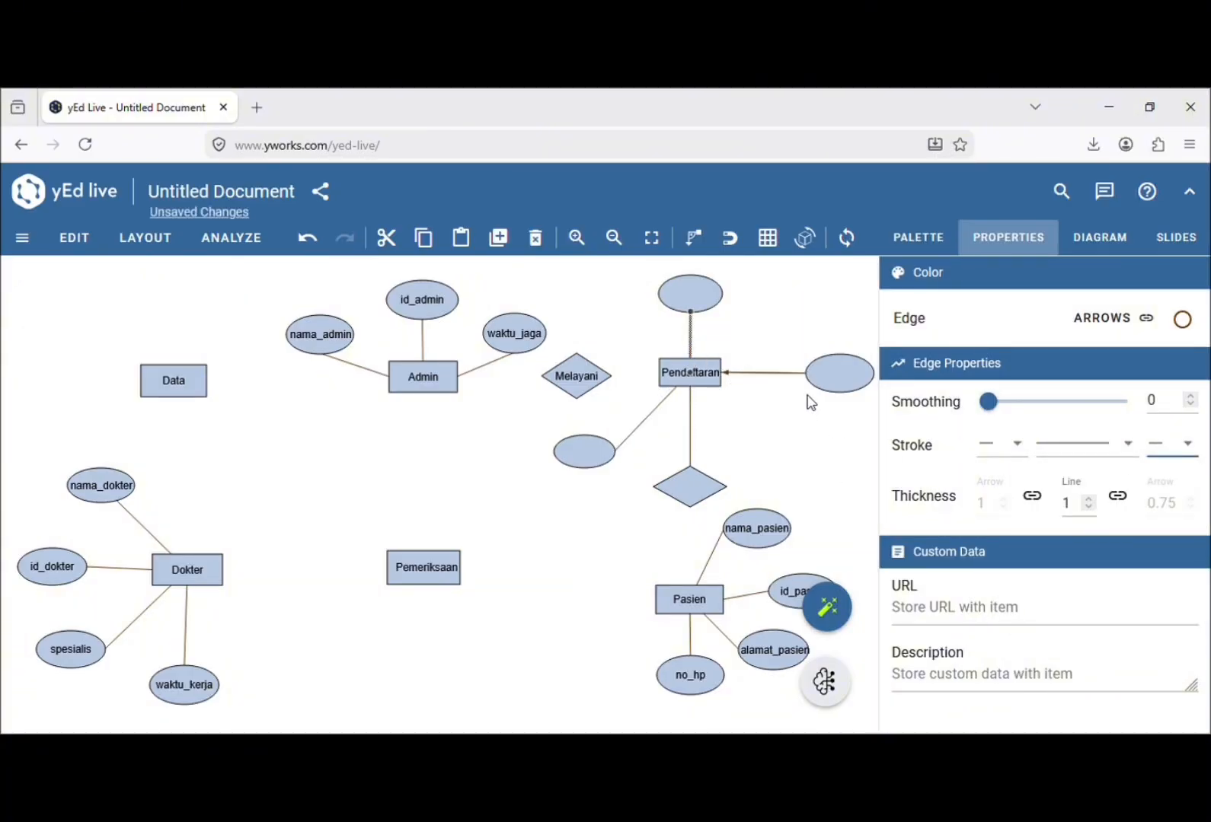
Label the ellipse above Pendaftaran as id_admin and the ellipse to its right as id_pasien.
left_click(690, 297)
type("id_admin")
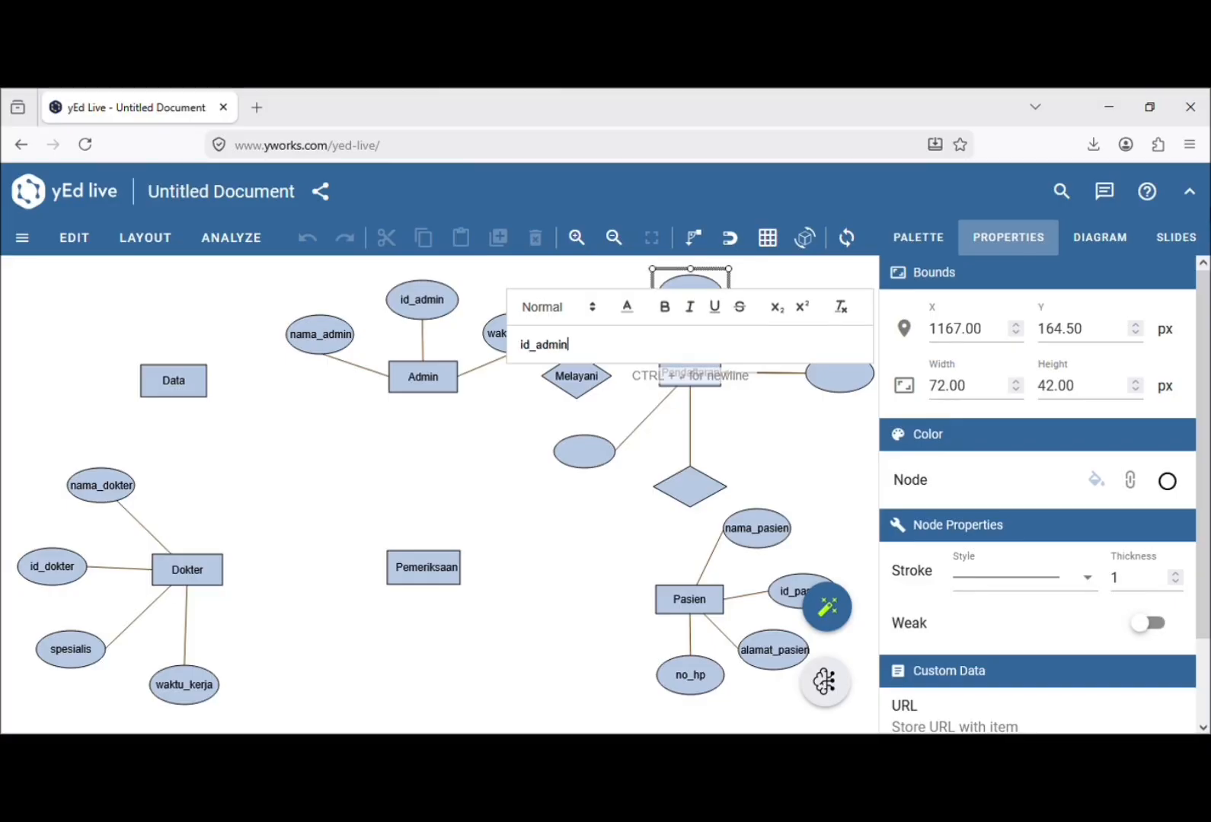
key("Return")
left_click(843, 382)
type("id_pasien")
key("Return")
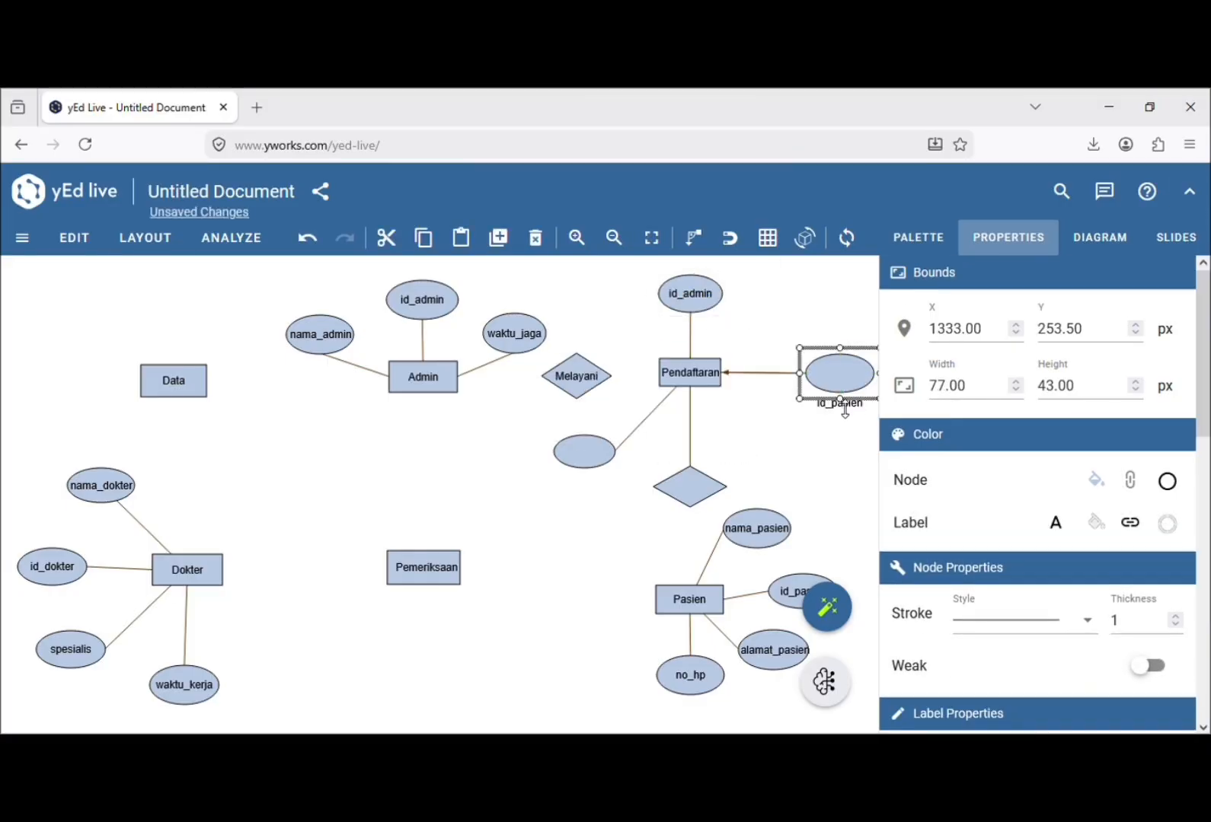
Label the diamond below Pendaftaran as melakukan and its lower-left ellipse as id_pendaftar, centring the label inside the ellipse.
left_click(702, 496)
type("melakukan")
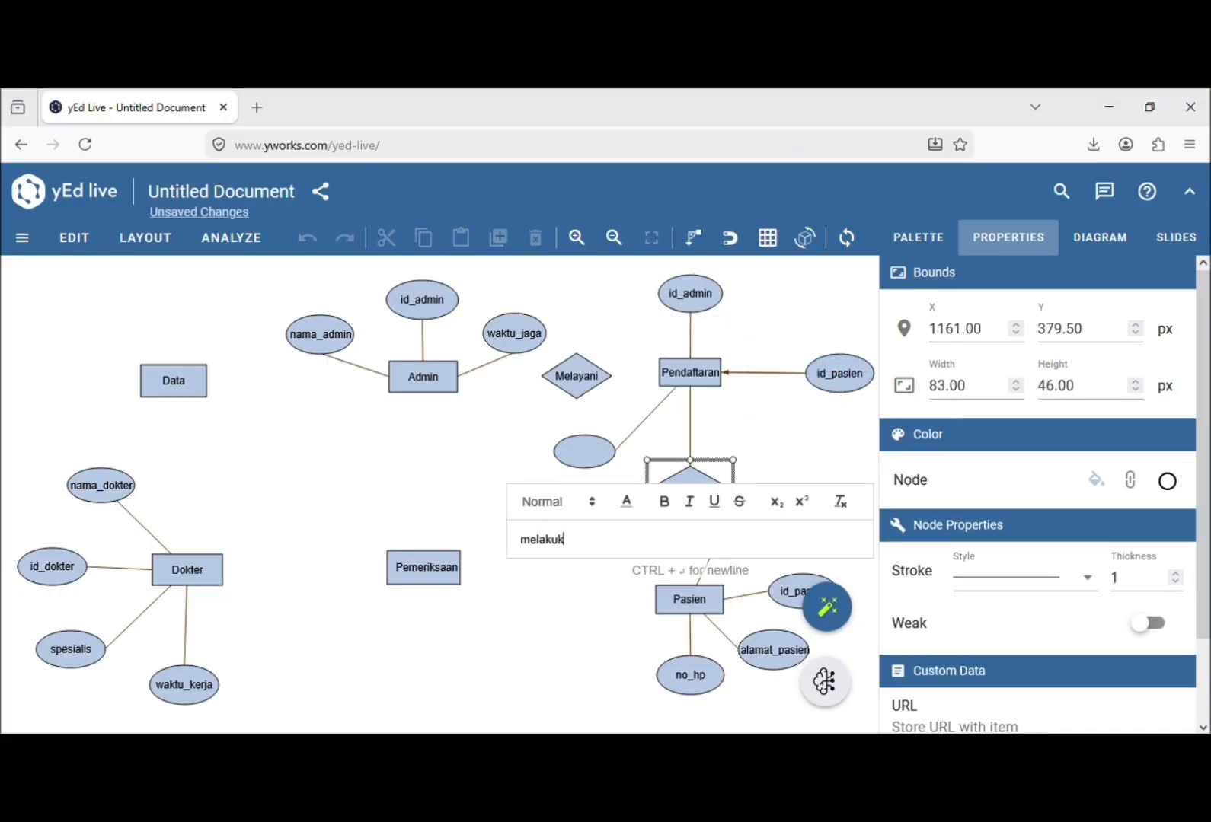
key("Return")
left_click(604, 450)
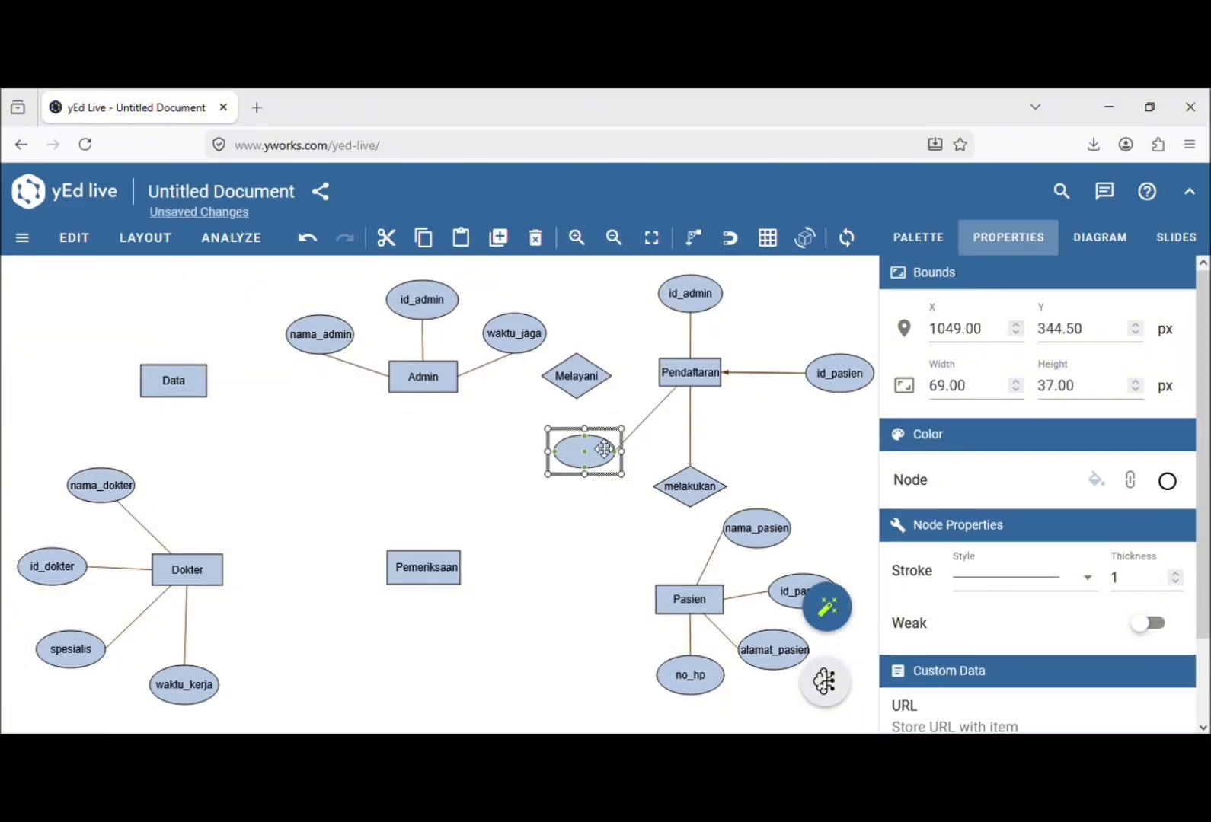
type("id_pendaftar")
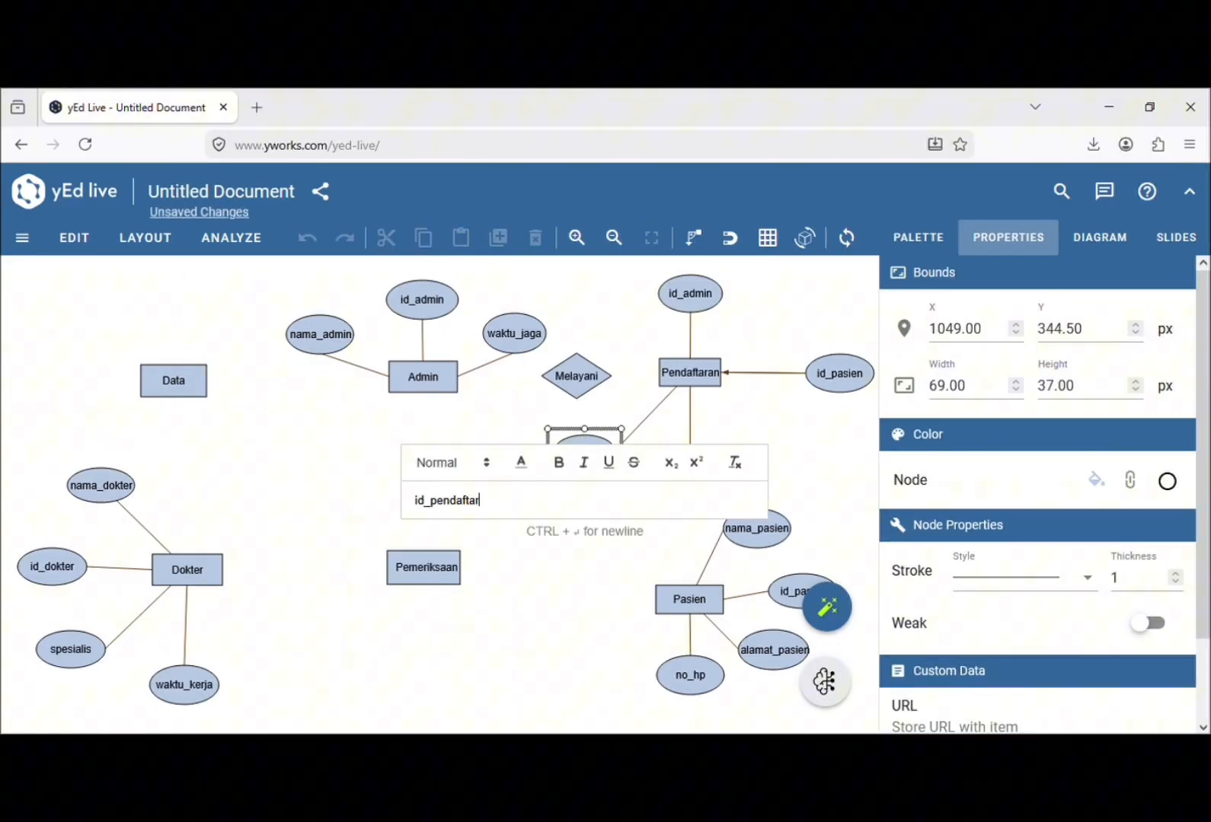
key("Return")
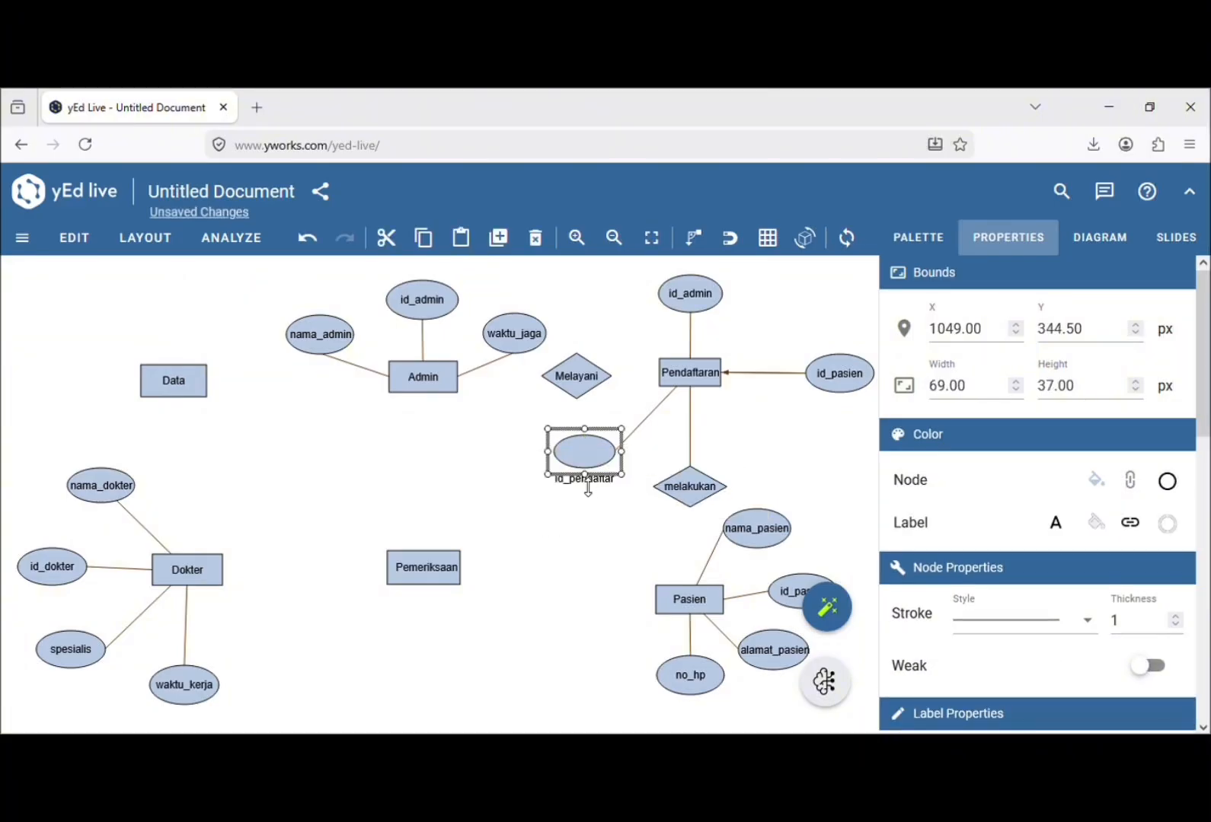
left_click(609, 487)
left_click_drag(611, 487, 613, 463)
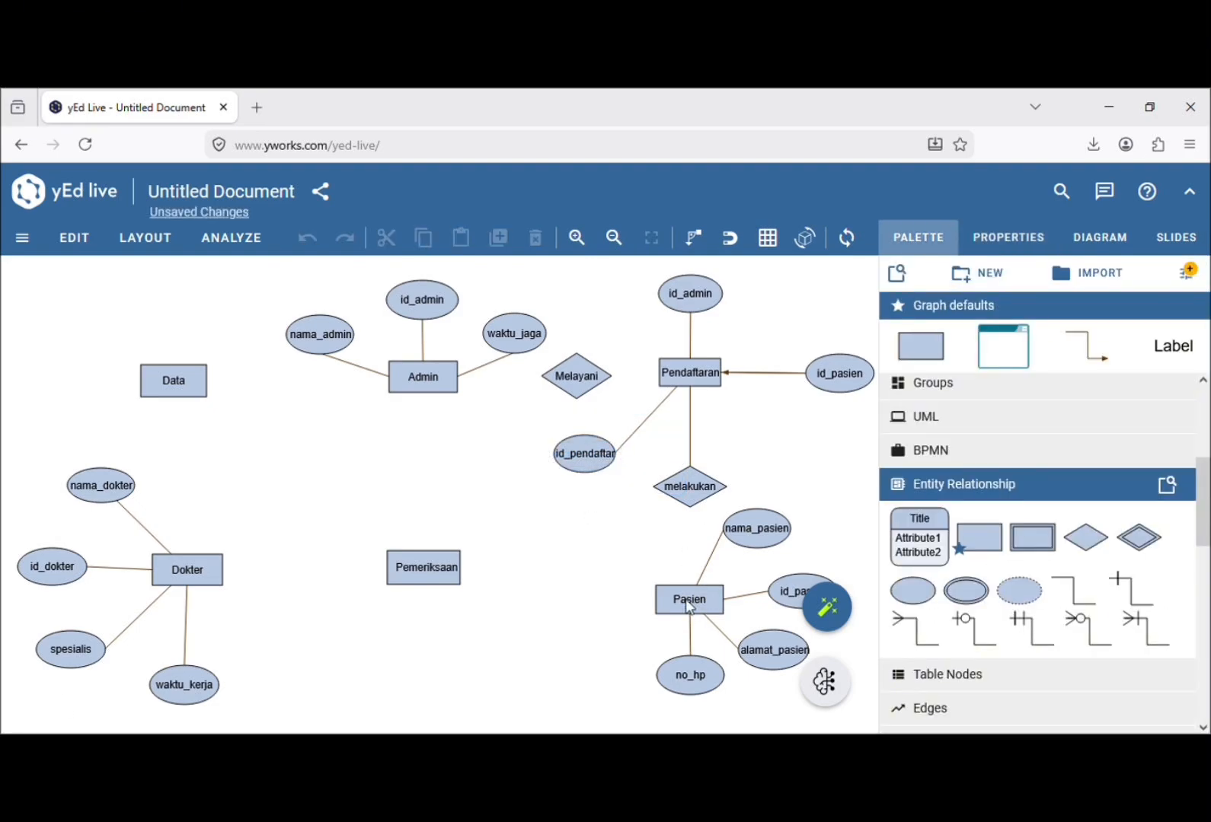
Connect the melakukan diamond to Pasien, and connect the Melayani diamond to both Pendaftaran and Admin.
left_click_drag(689, 491, 688, 591)
left_click(613, 631)
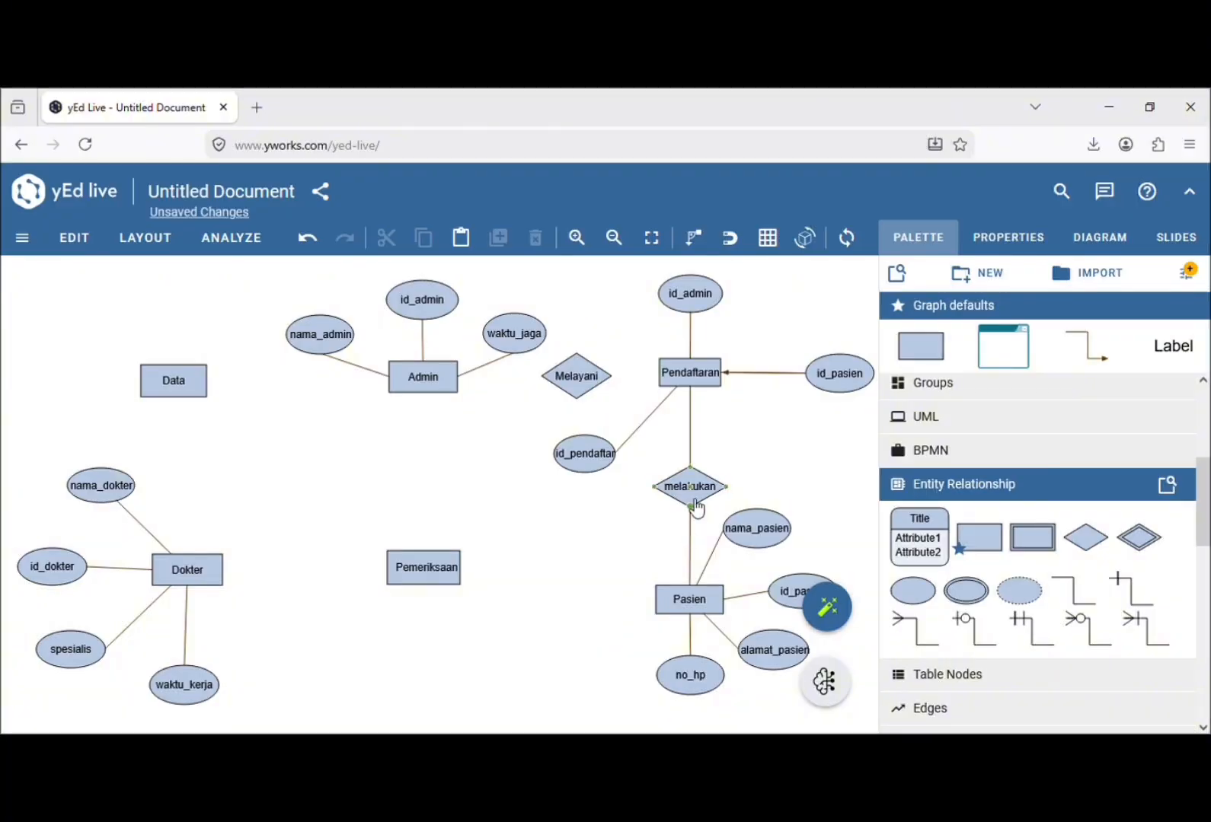
left_click(673, 382)
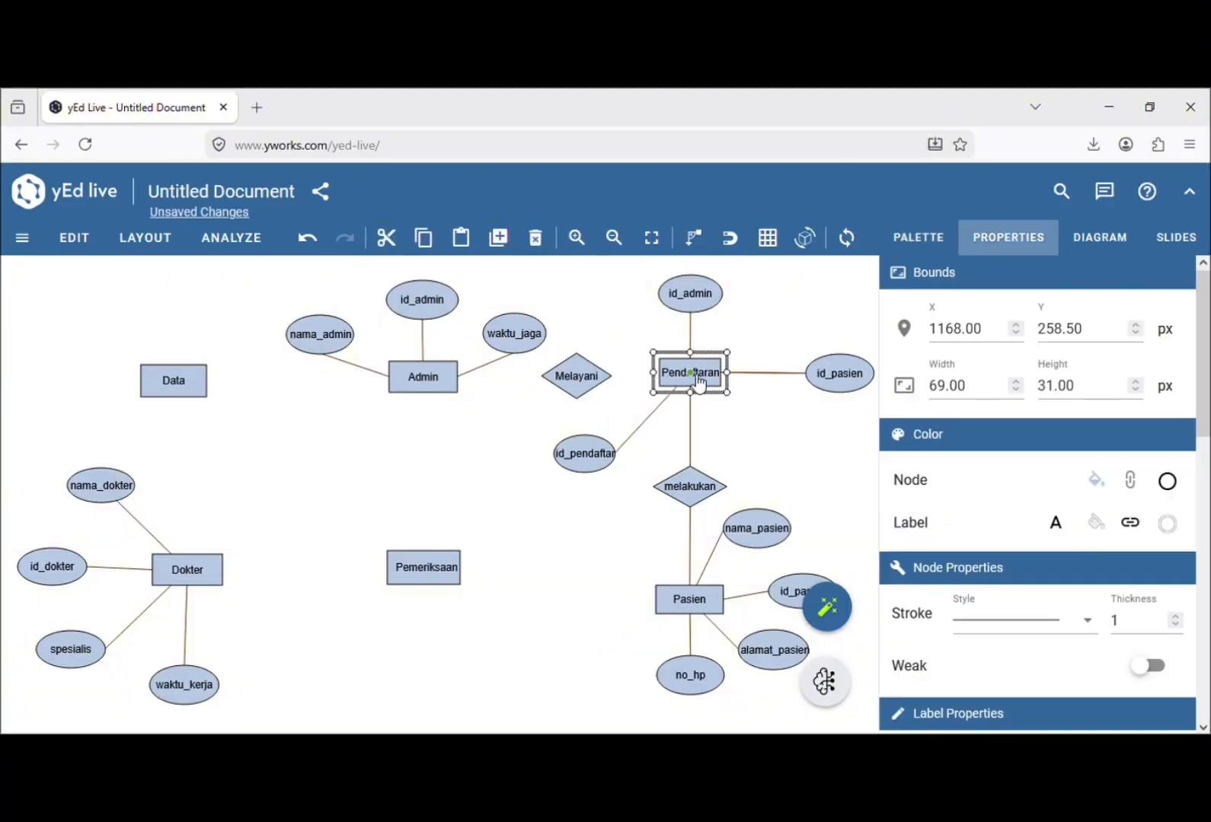
left_click_drag(694, 382, 453, 398)
left_click_drag(554, 389, 459, 377)
Swap the arrowhead on the edge between Melayani and Pendaftaran so that it points to Pendaftaran.
left_click(624, 375)
left_click(1161, 443)
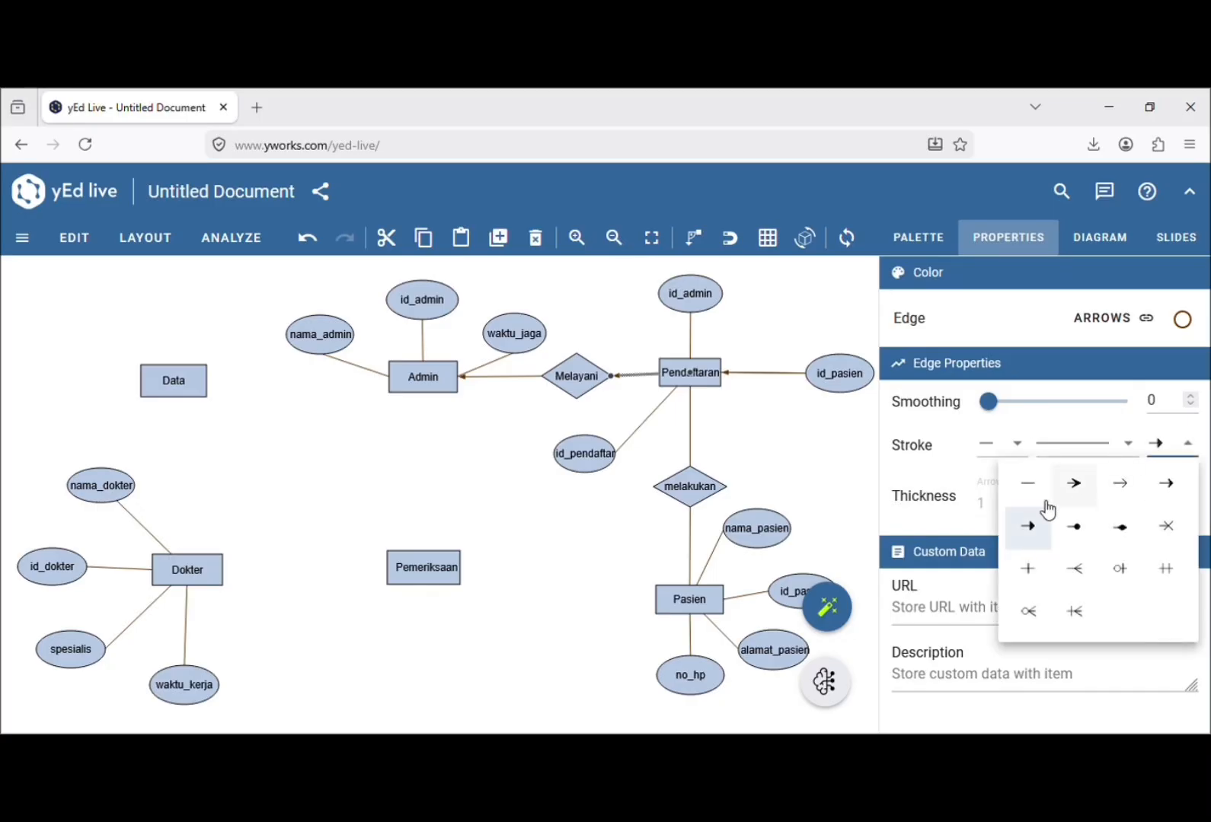
left_click(1005, 443)
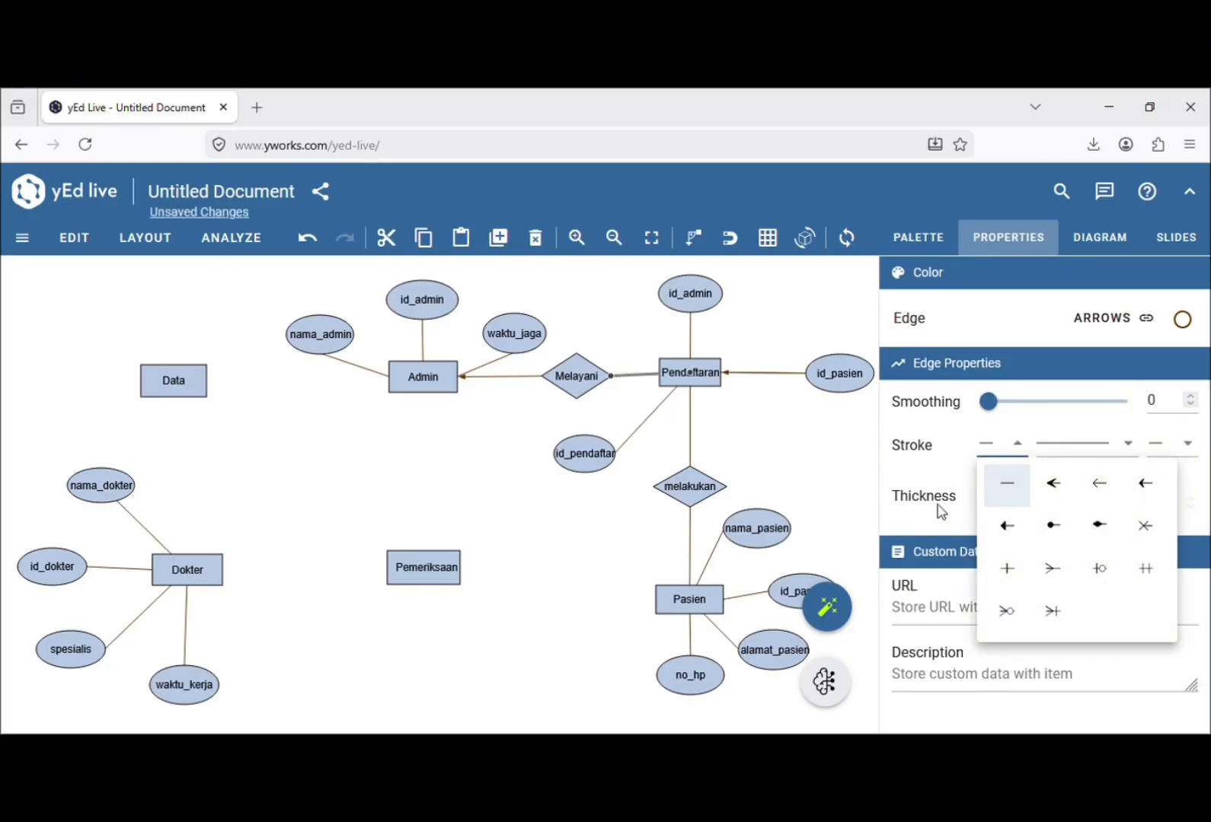
left_click(1054, 483)
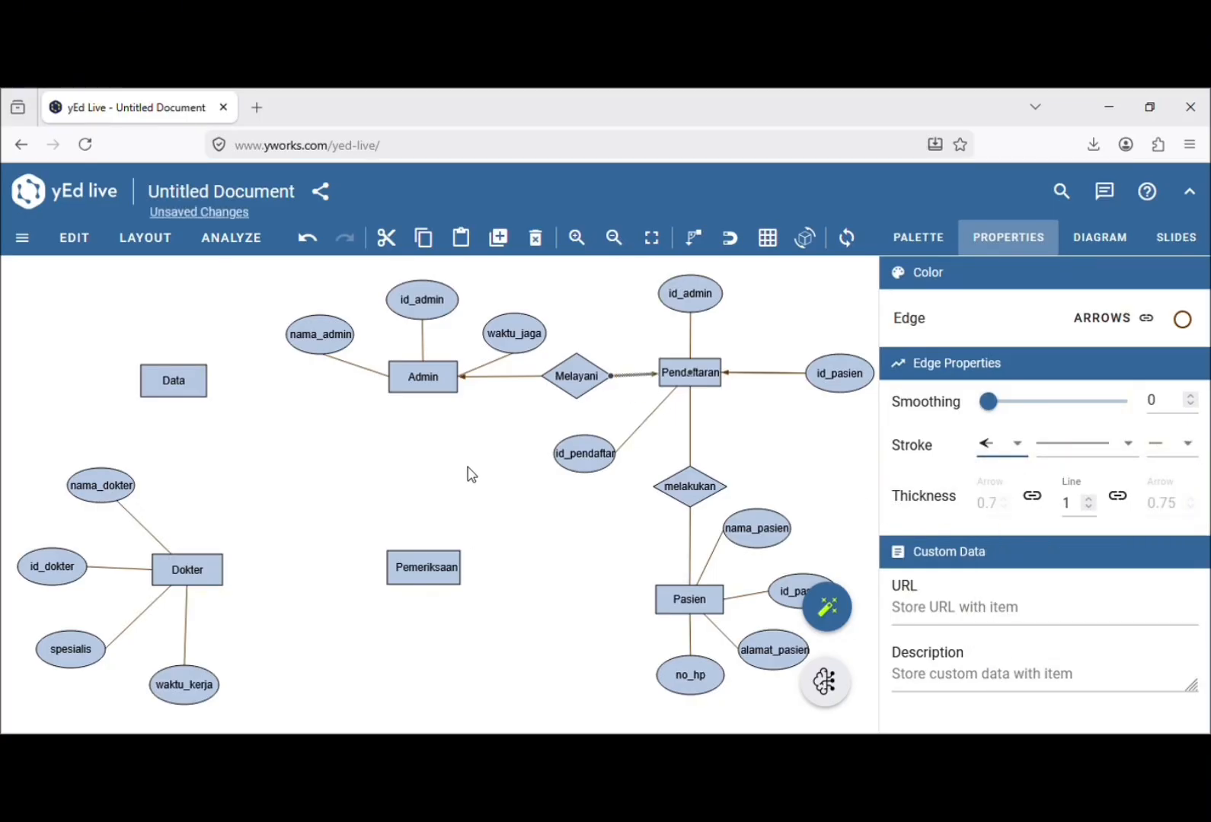
left_click(471, 474)
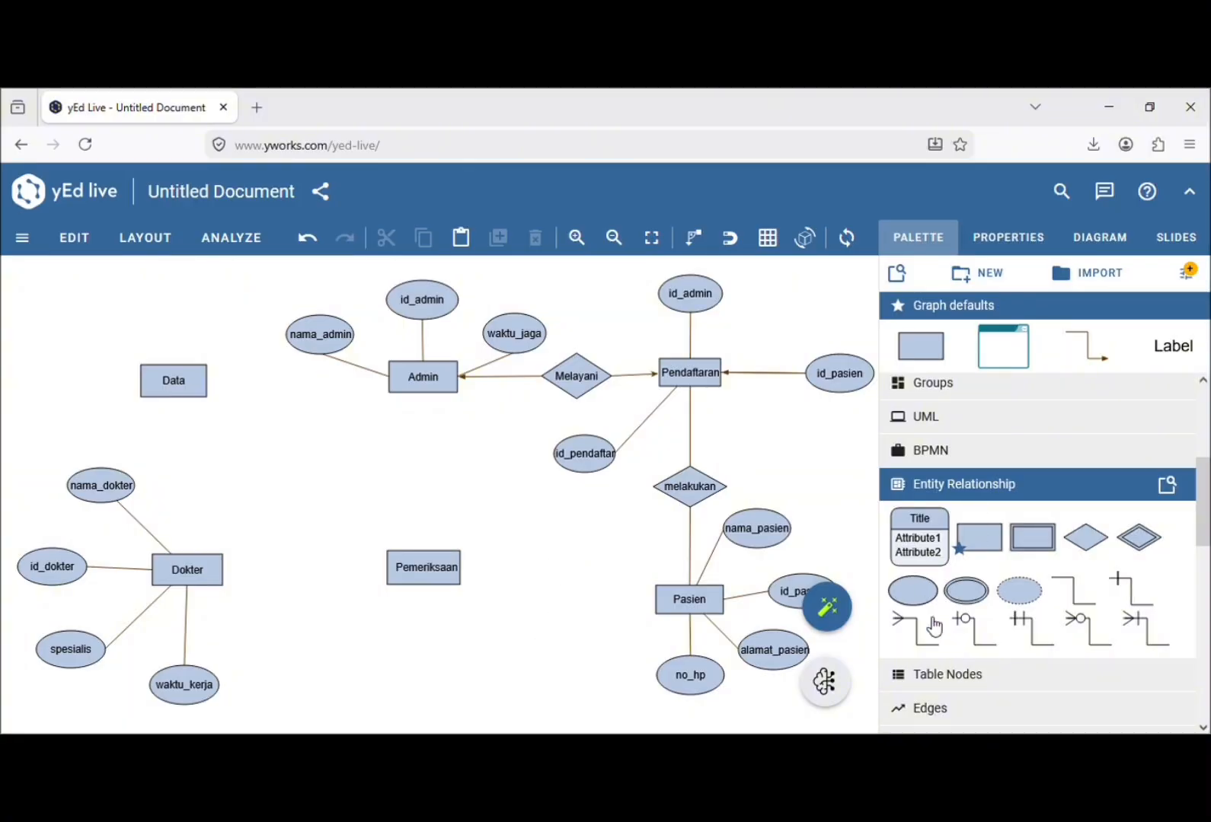
Add two blank attribute ellipses beside the Data entity, one to its left and one above it.
left_click_drag(912, 591, 79, 384)
left_click(222, 305)
left_click_drag(271, 322, 261, 315)
mouse_move(229, 289)
left_mouse_down()
mouse_move(264, 312)
mouse_move(243, 296)
mouse_move(245, 308)
left_mouse_up()
left_click_drag(92, 393, 111, 395)
left_click(278, 461)
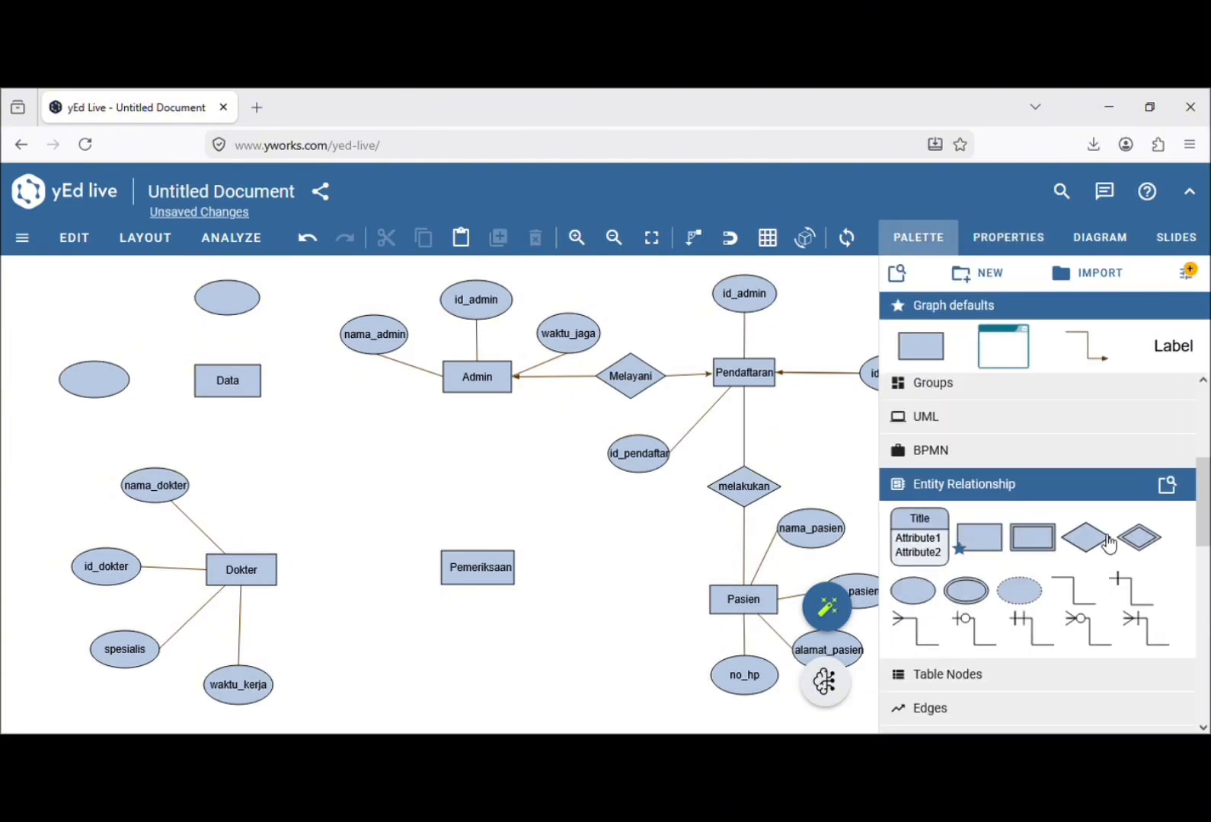
Add an 85 by 48 px relationship diamond between Data and Admin, with a blank attribute ellipse beneath it.
left_click_drag(1109, 545, 338, 381)
left_click_drag(233, 382, 213, 386)
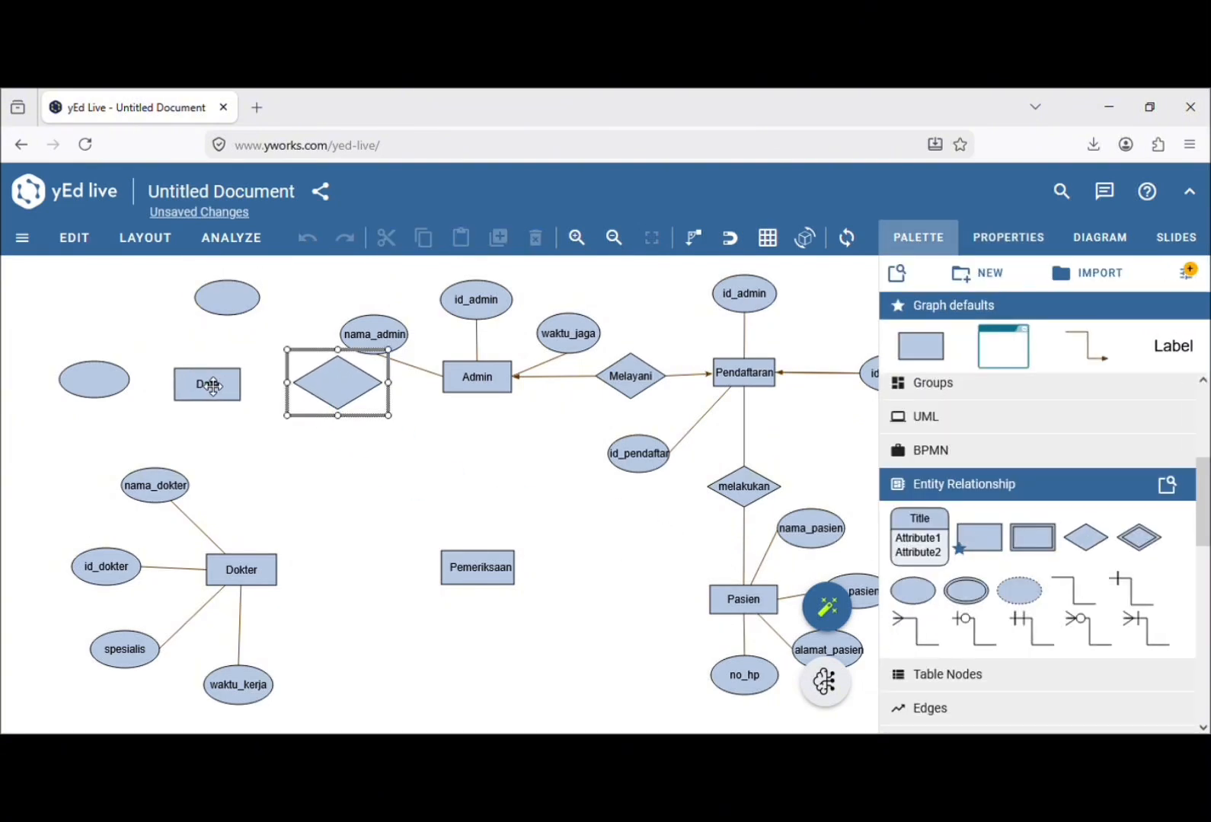
left_click_drag(362, 395, 332, 380)
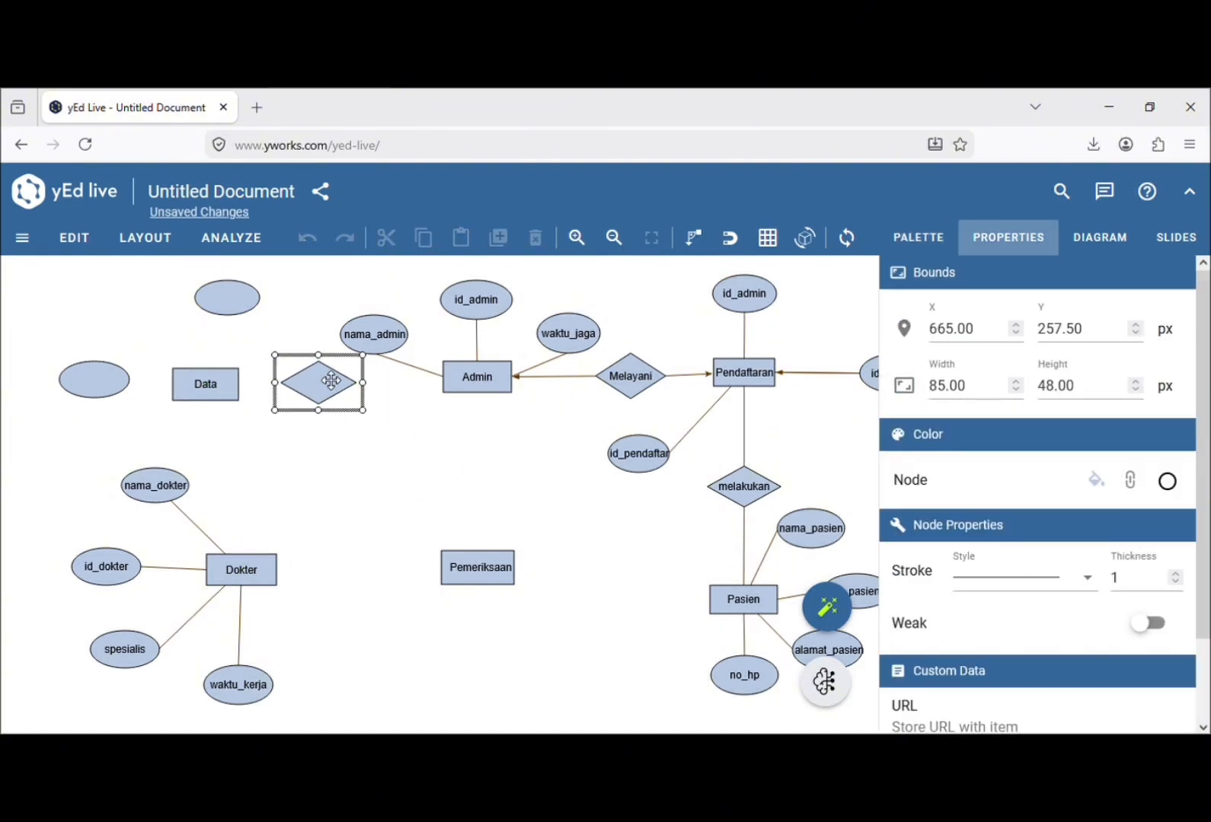
left_click(380, 451)
left_click_drag(913, 591, 358, 482)
left_click_drag(373, 491, 322, 453)
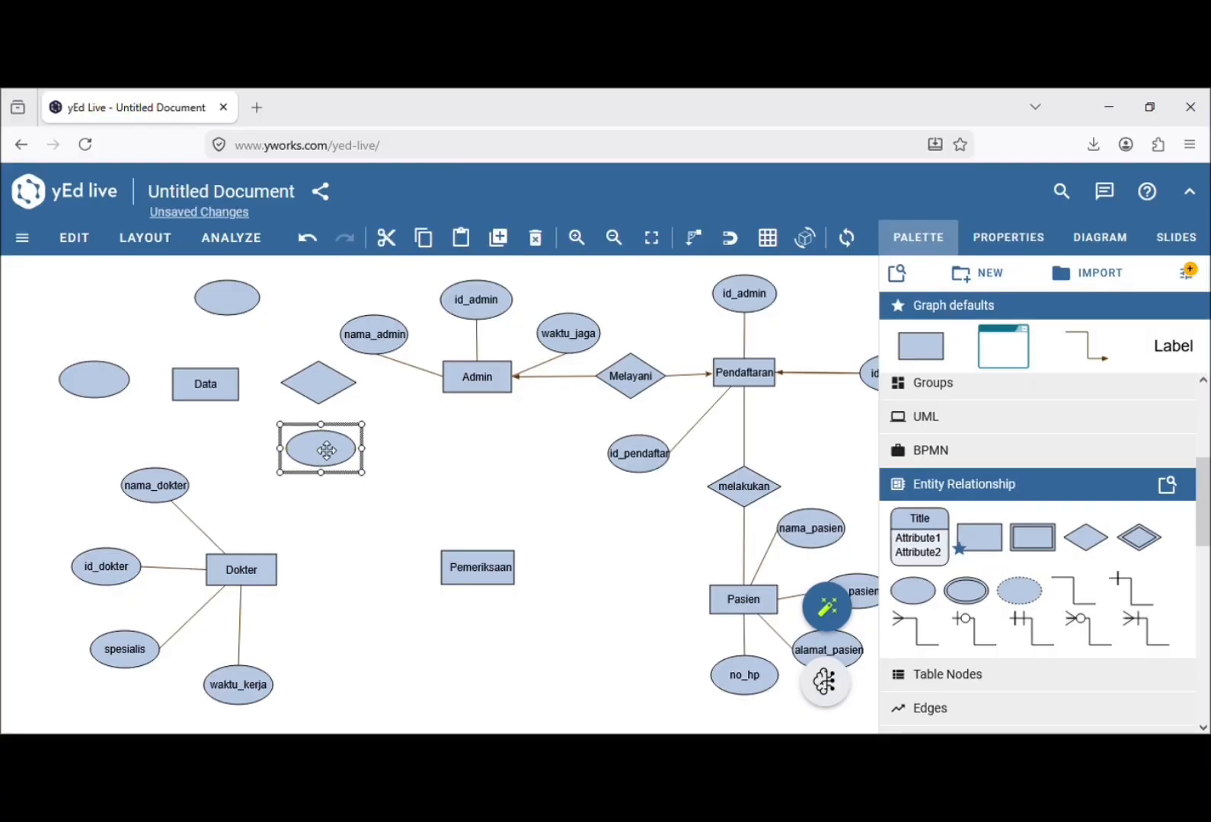
Shift Dokter and its id_dokter, spesialis, waktu_kerja and nama_dokter ellipses to the left, beneath the Data entity.
left_click_drag(242, 578, 115, 590)
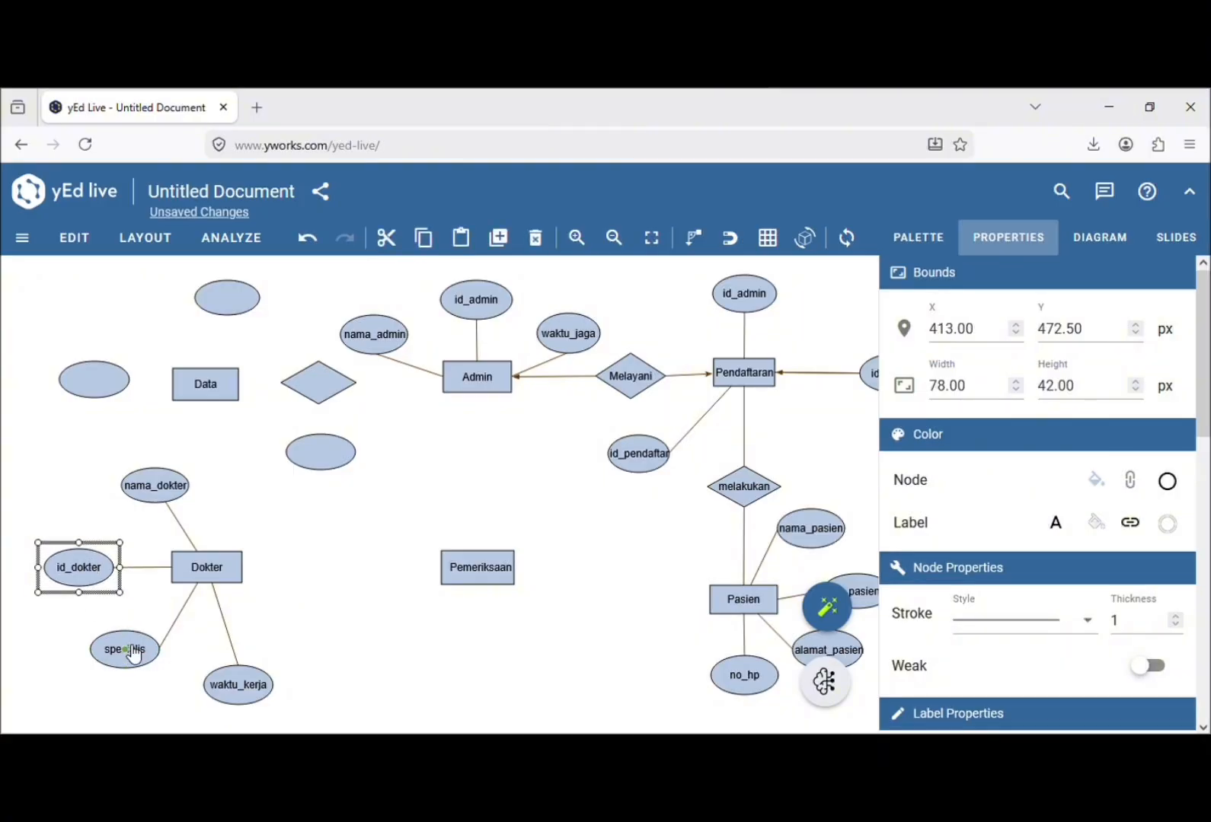
left_click_drag(134, 653, 119, 645)
left_click_drag(245, 688, 214, 683)
left_click_drag(168, 492, 149, 515)
Add a 75 by 42 px relationship diamond between Data and Dokter, lowering Dokter, id_dokter and nama_dokter to make room.
left_click(487, 491)
left_click_drag(1085, 537, 217, 491)
left_click_drag(211, 570, 217, 598)
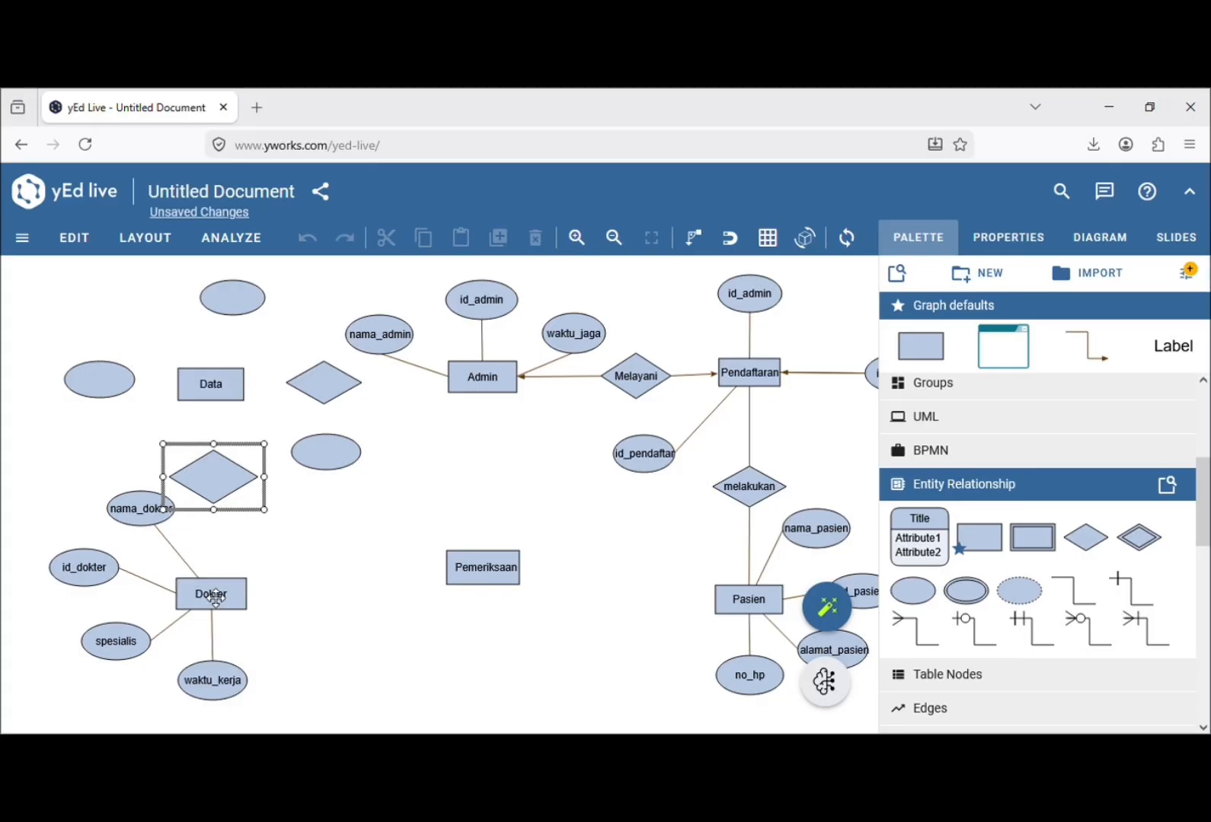
left_click_drag(84, 567, 88, 592)
left_click_drag(114, 641, 119, 642)
left_click(166, 520)
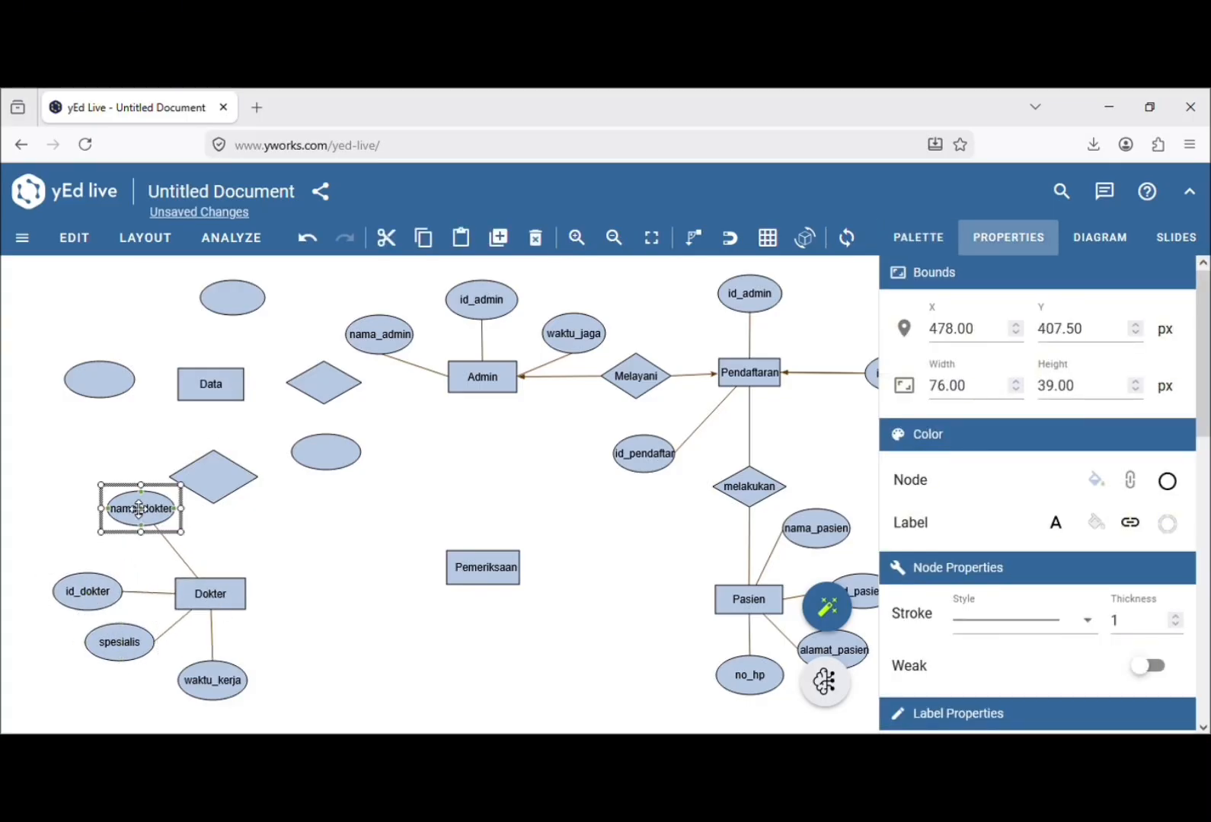
left_click_drag(152, 508, 153, 523)
left_click(225, 486)
mouse_move(267, 511)
left_mouse_down()
mouse_move(238, 506)
mouse_move(249, 506)
left_mouse_up()
left_click(304, 581)
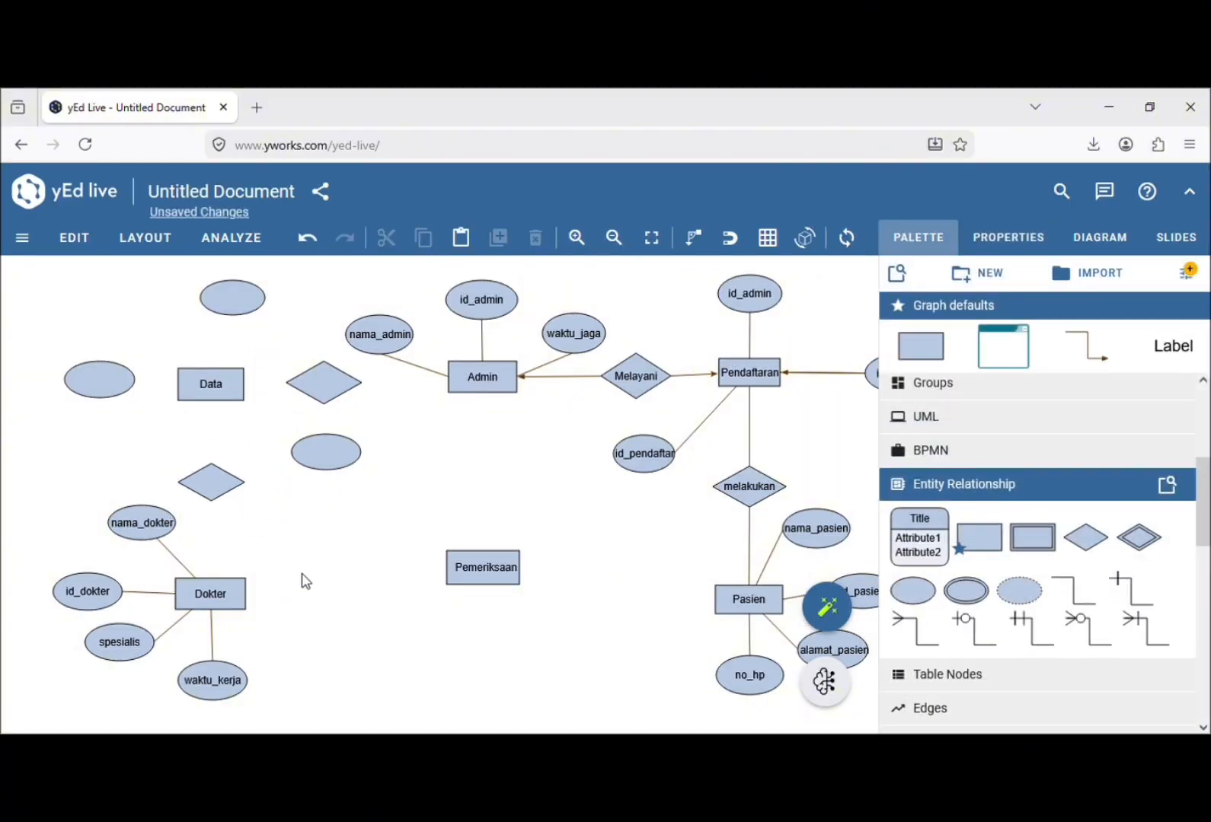
Label the ellipse left of Data as id_dokter and the one above it as id_admin, aligning the upper ellipse with Data.
left_click(100, 380)
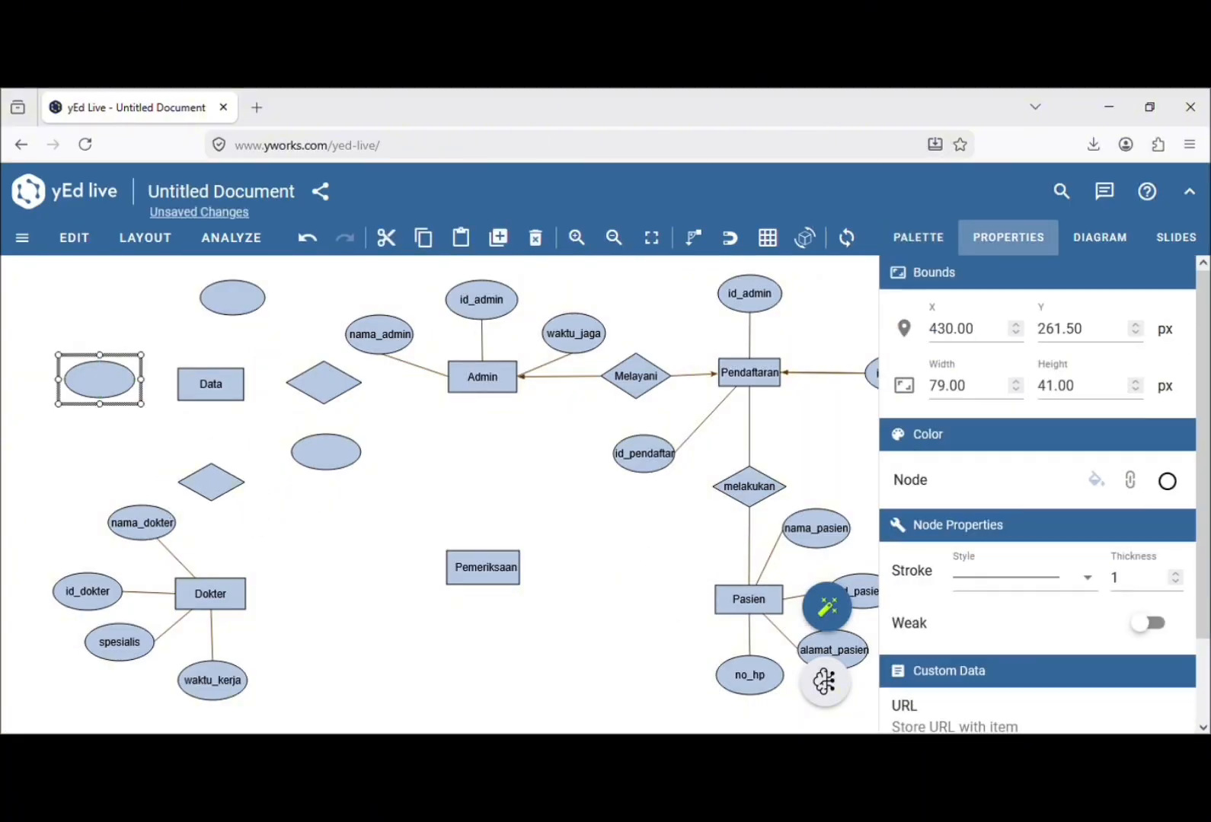
key("F2")
type("id_dokter")
key("Return")
left_click(234, 300)
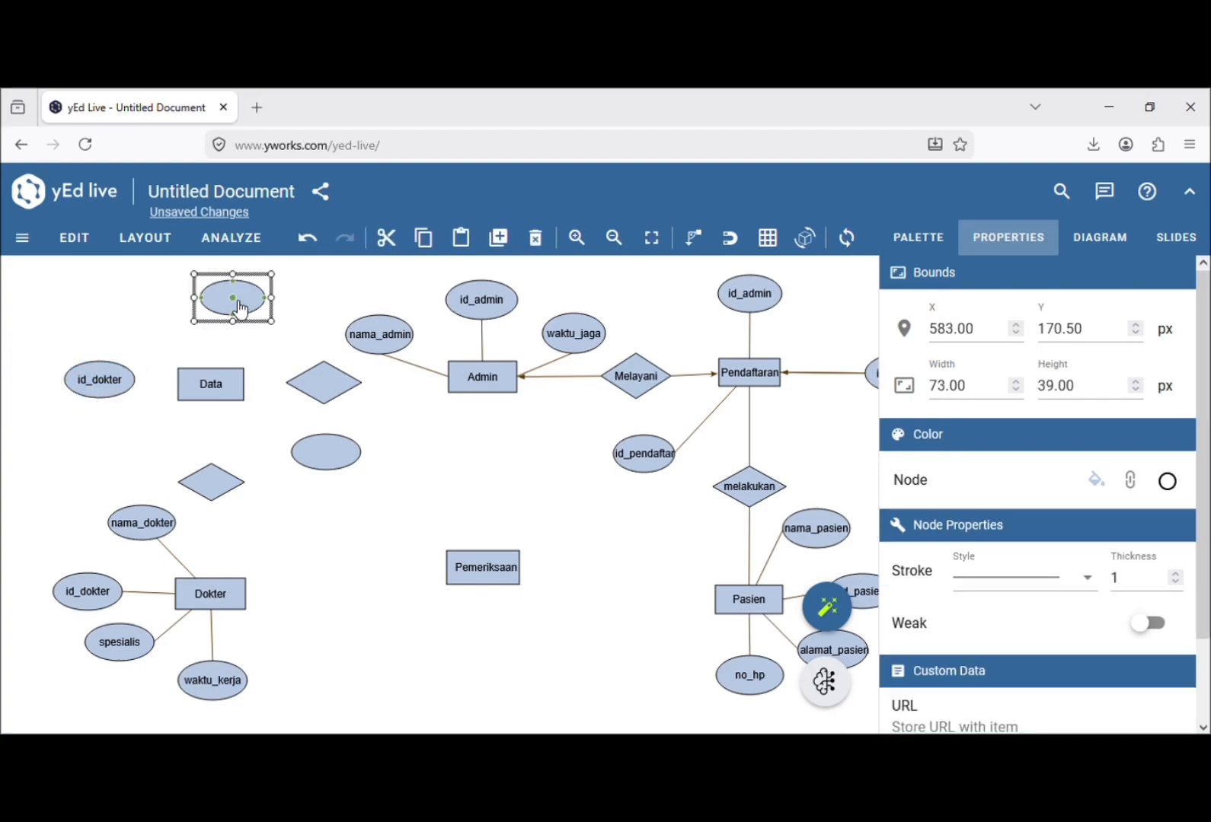
key("F2")
type("id_admin")
key("Return")
left_click_drag(235, 337, 217, 303)
Label the diamond between Data and Admin as memberikan and the ellipse beneath it as id_data, centring both labels.
left_click(332, 395)
key("F2")
type("memberikan")
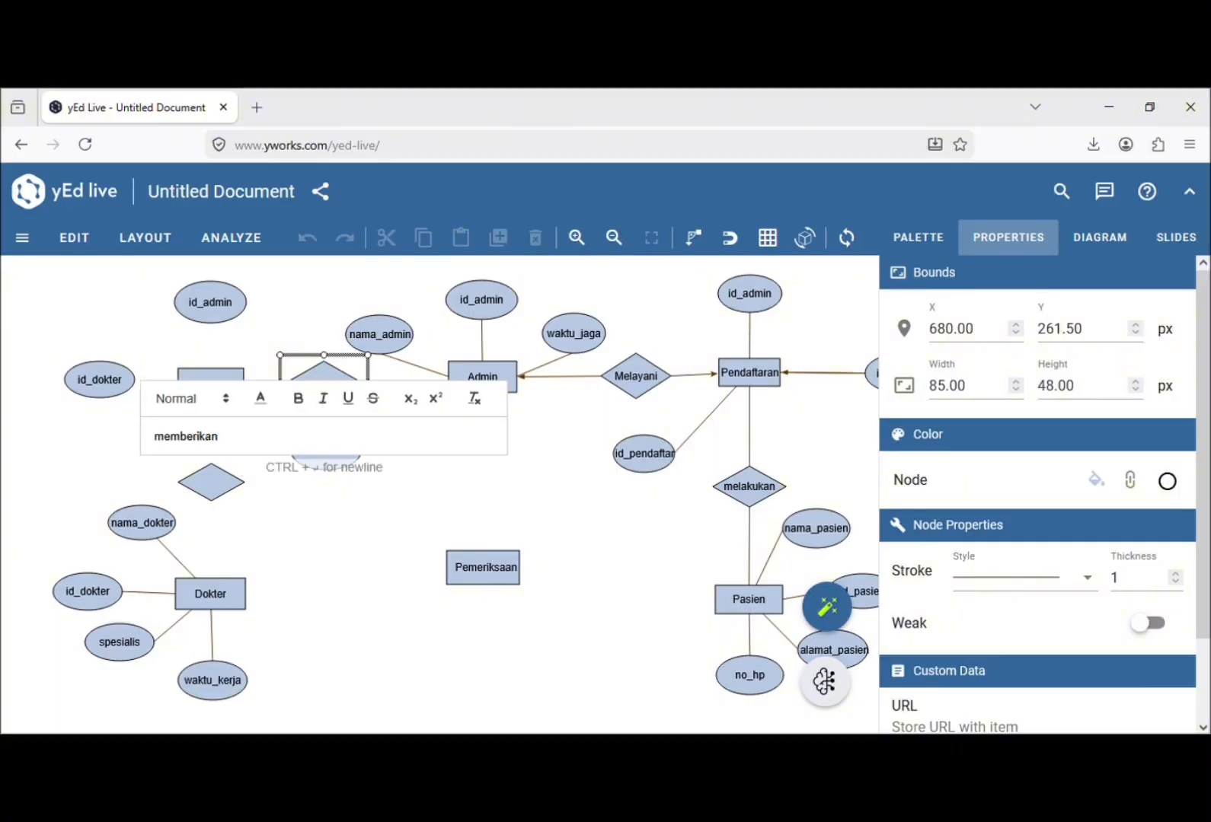
key("Return")
left_click_drag(324, 407, 324, 383)
left_click(332, 456)
key("F2")
type("id_data")
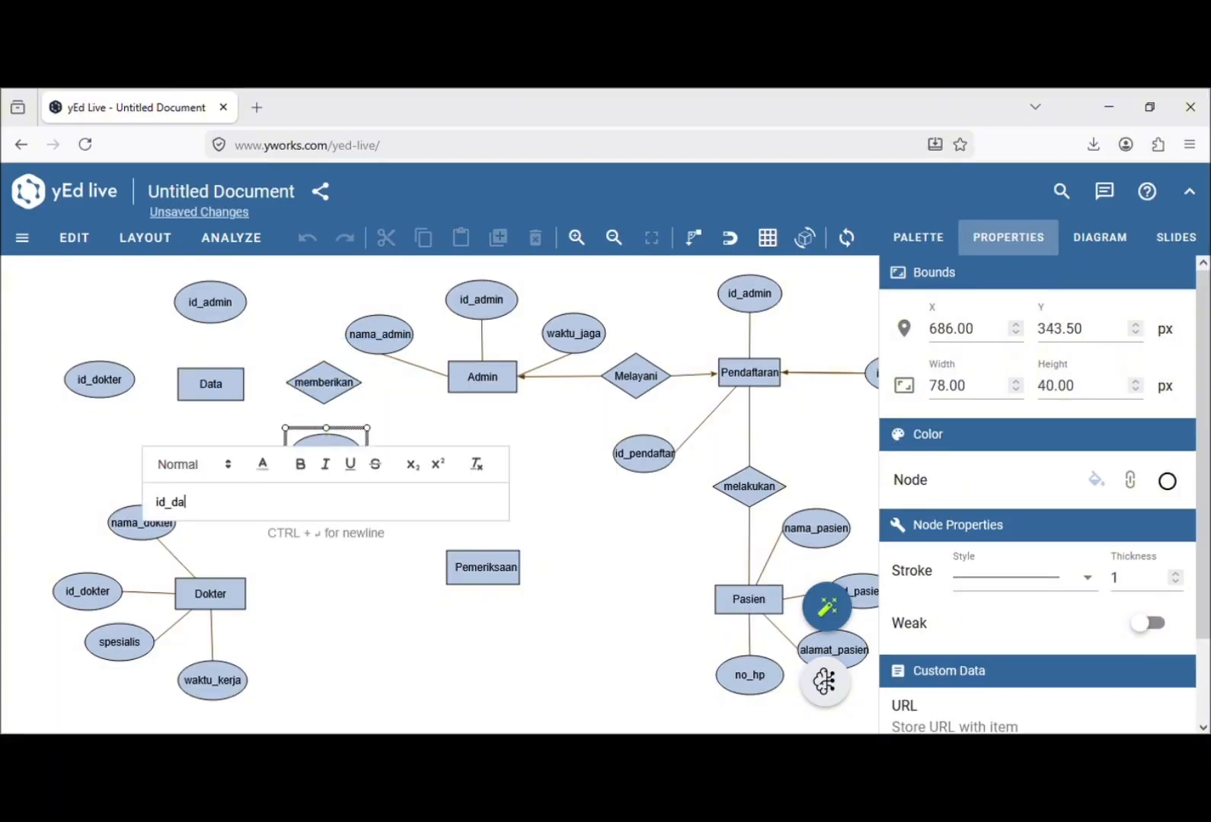
key("Return")
left_click_drag(326, 477, 328, 454)
Label the diamond between Data and Dokter as Menyerahkan and centre the label on the shape.
left_click(226, 484)
key("F2")
type("menyerahk")
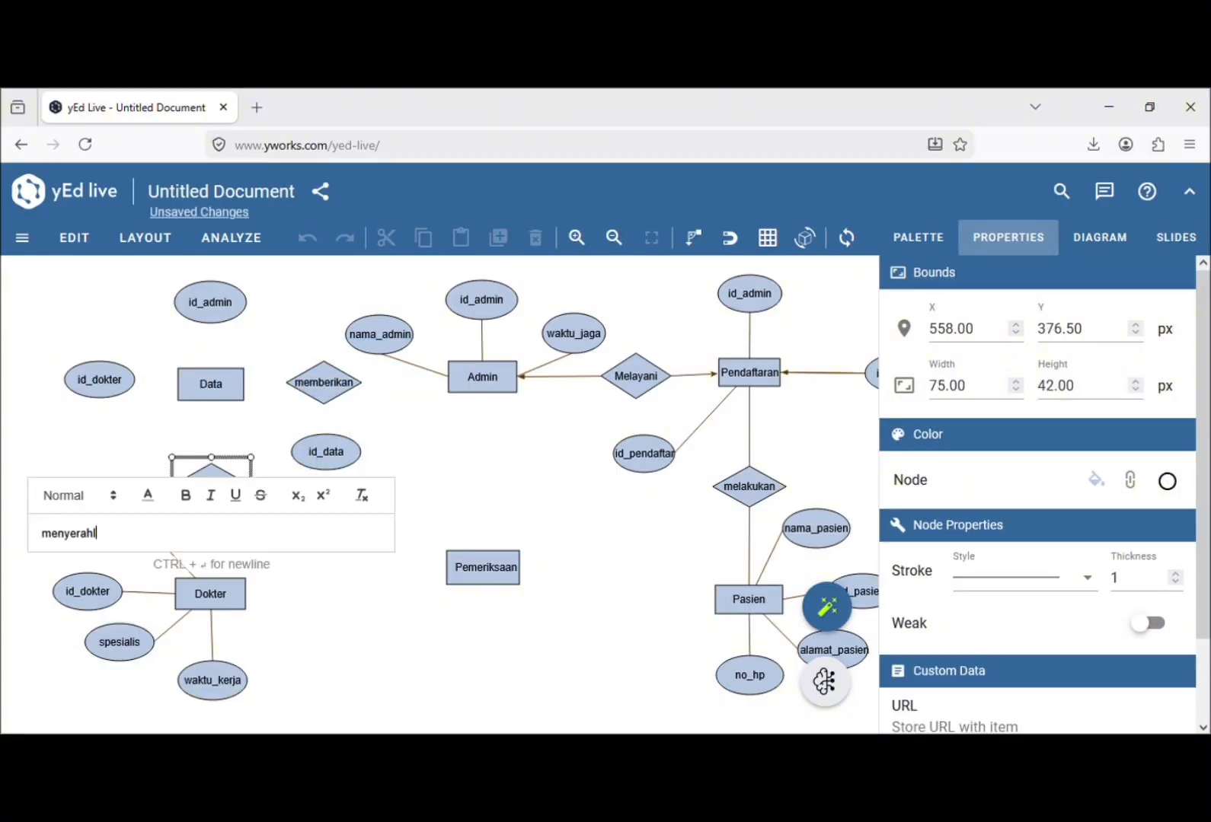
type("hkan")
key("Return")
left_click_drag(221, 508, 211, 482)
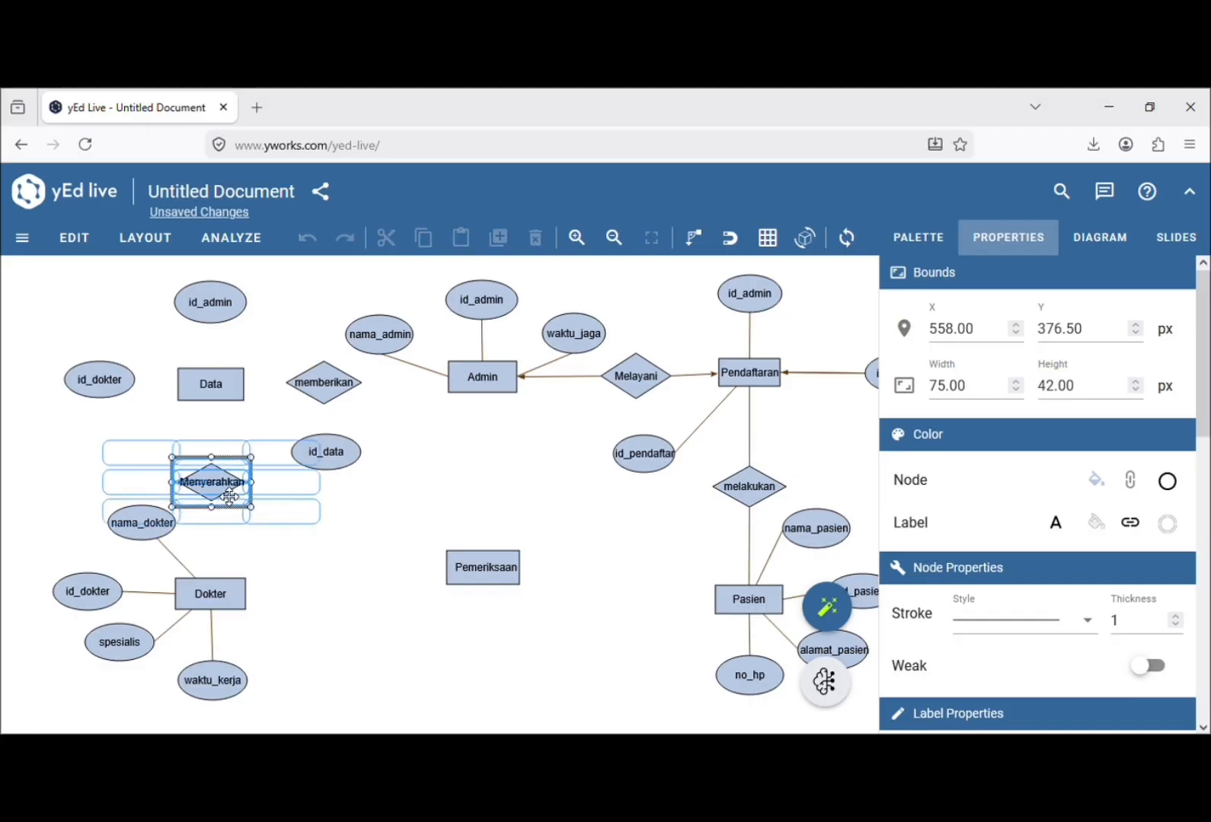
left_click(307, 522)
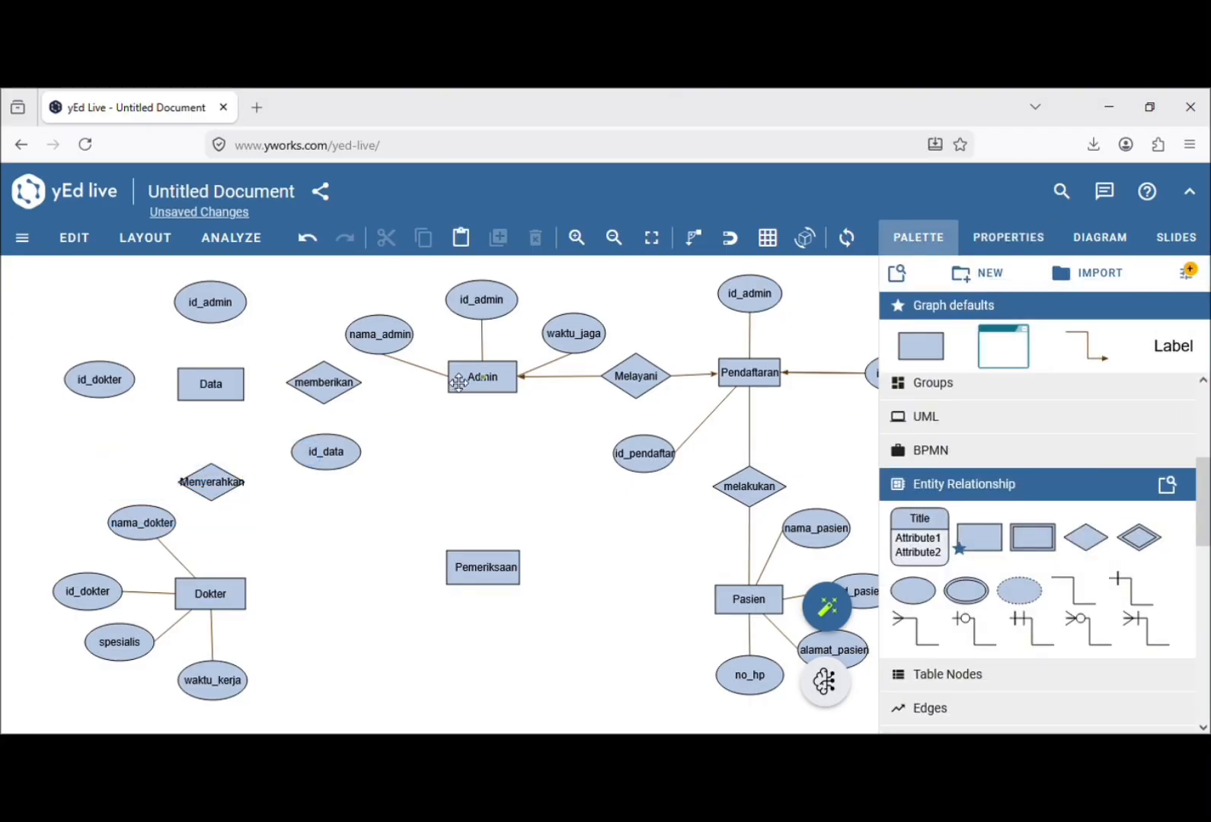
Connect memberikan to Admin and Data, and join Data to Menyerahkan, id_admin, id_dokter and id_data, aligning the id_dokter ellipse with Data.
left_click_drag(328, 383, 453, 380)
left_click_drag(325, 385, 312, 388)
left_click(308, 239)
mouse_move(224, 391)
left_mouse_down()
mouse_move(316, 455)
mouse_move(211, 303)
left_mouse_up()
mouse_move(98, 381)
left_mouse_down()
mouse_move(191, 389)
mouse_move(108, 388)
left_mouse_up()
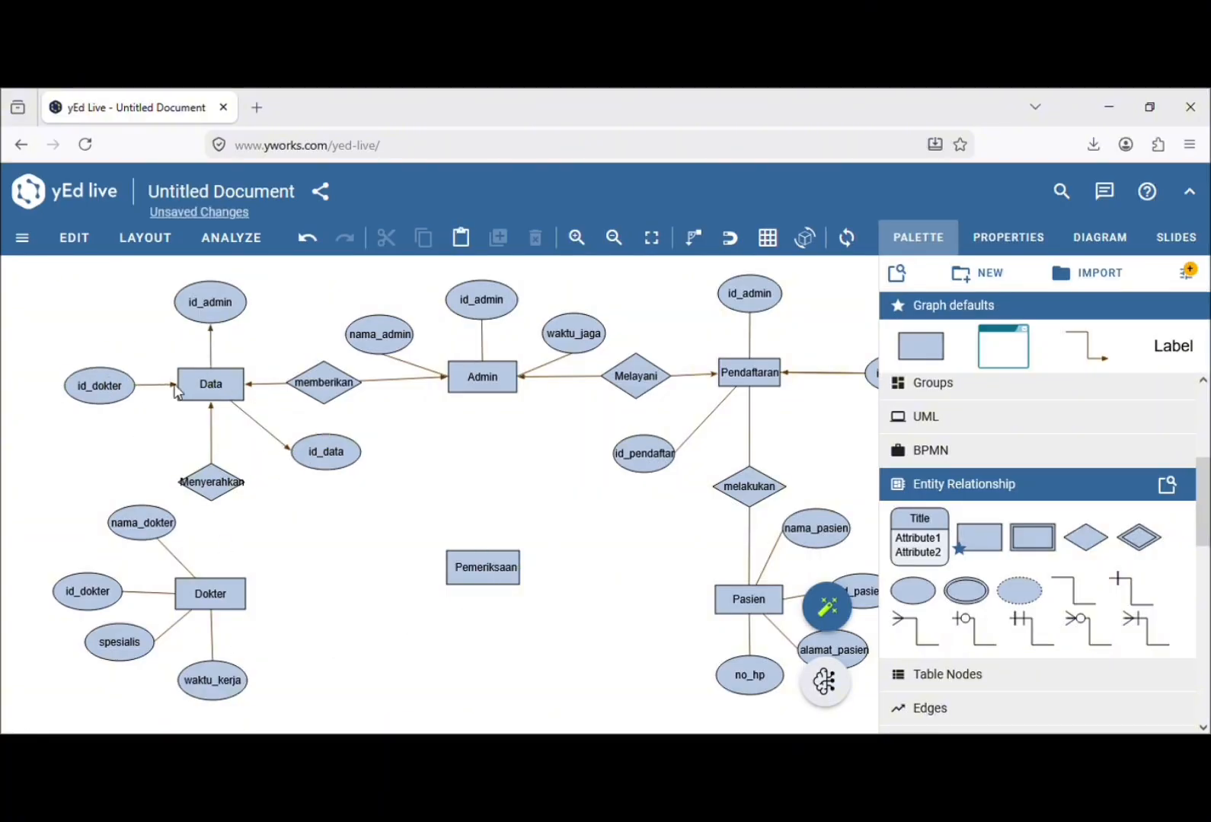
Remove the arrowheads from the edges joining Data to its id_dokter, id_admin and id_data ellipses.
left_click(1008, 238)
left_click(1160, 446)
left_click(1035, 481)
left_click(213, 320)
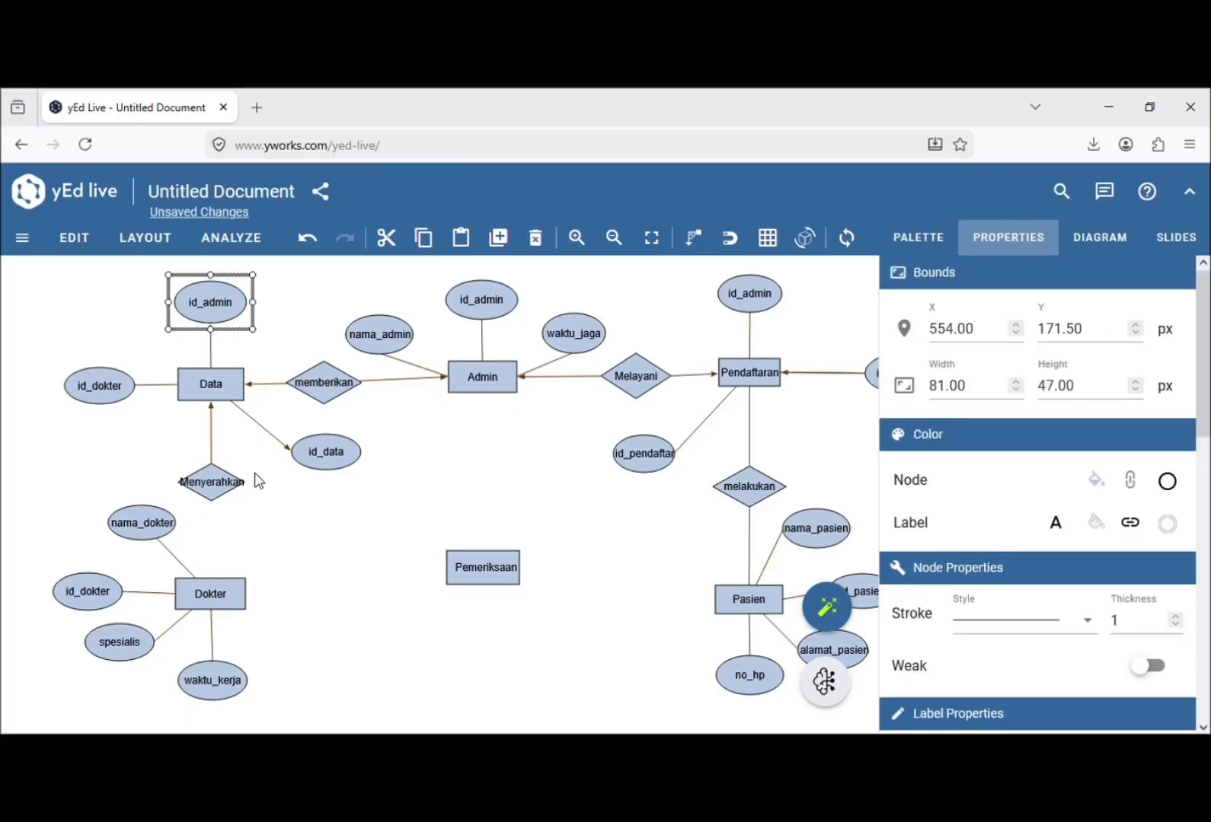
left_click(256, 478)
left_click(214, 331)
left_click(1156, 448)
left_click(1030, 483)
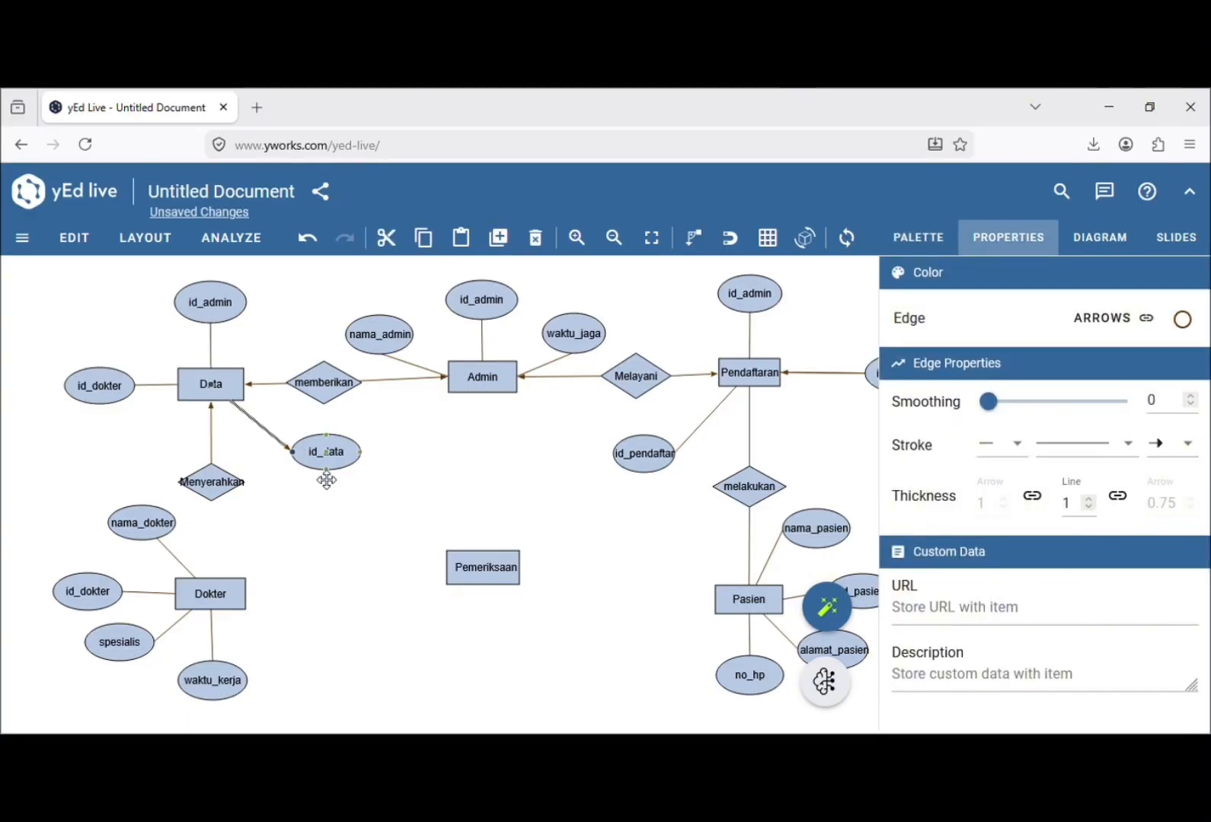
left_click(1172, 444)
left_click(1029, 483)
Connect the Menyerahkan diamond to Dokter and remove the arrowhead from that edge.
scroll(588, 527, "right", 2)
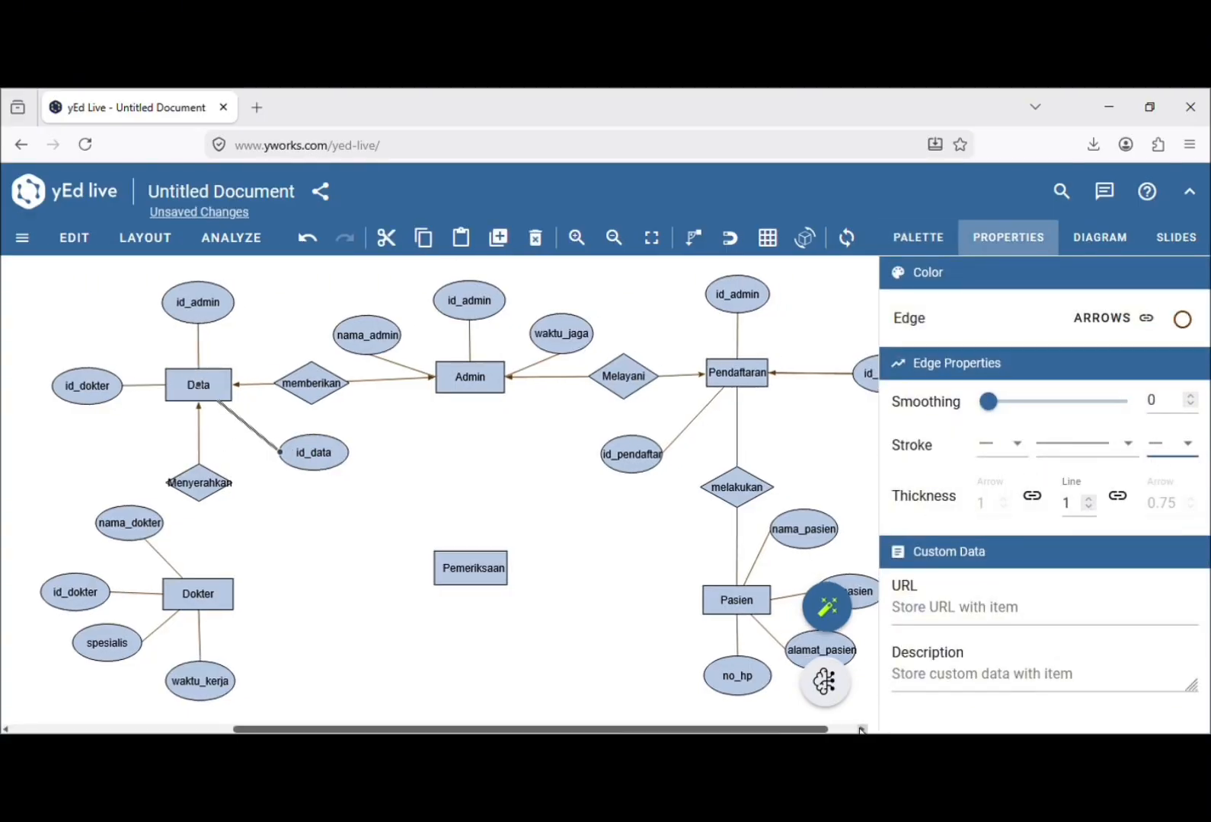
left_click_drag(179, 491, 177, 596)
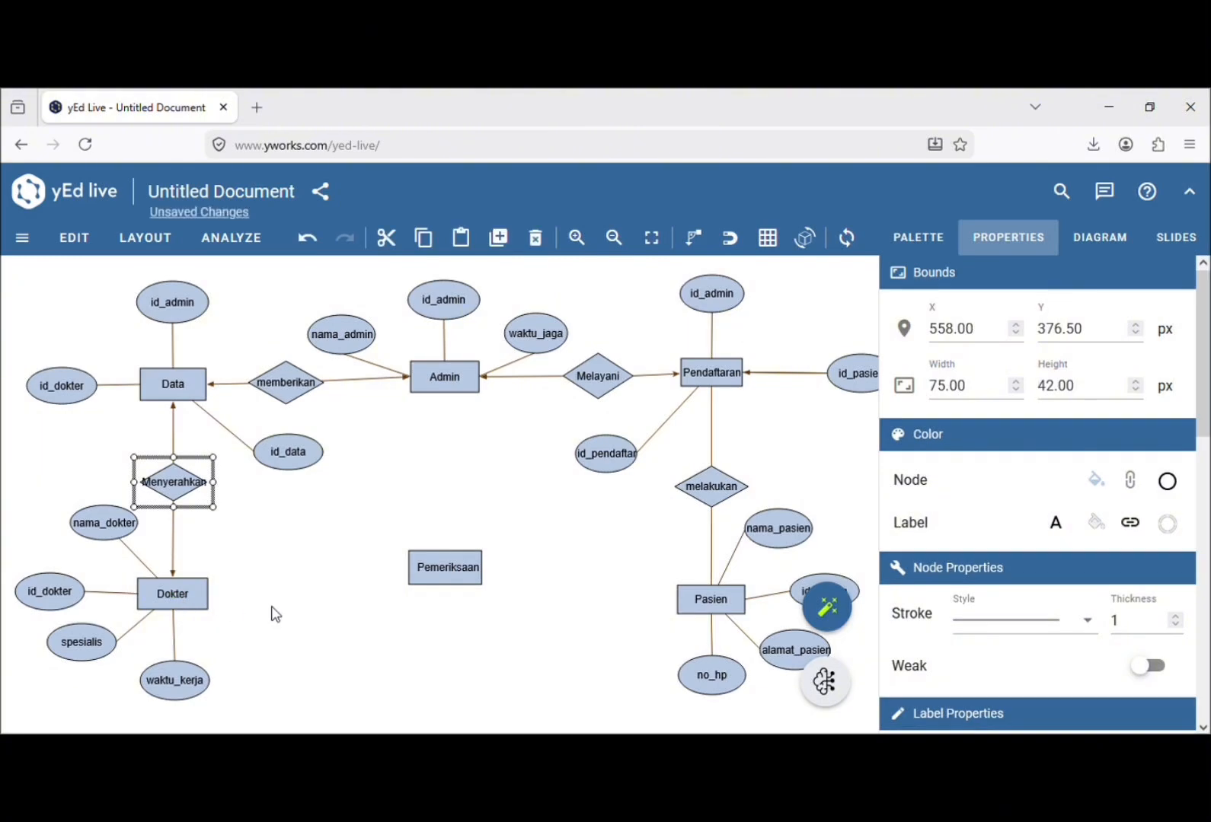
left_click(177, 574)
left_click(1173, 444)
left_click(1030, 482)
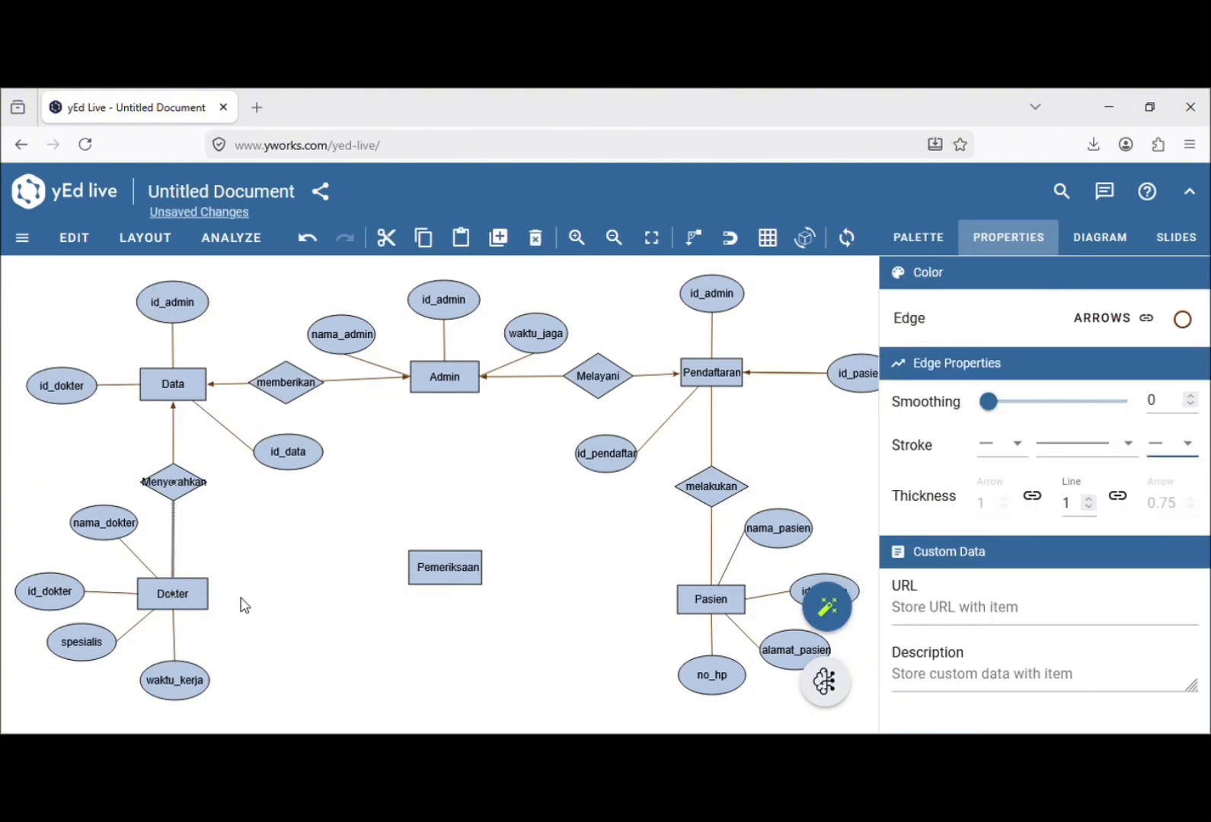
Lower the Pemeriksaan entity slightly and raise Pasien slightly to bring the two closer to the same row.
left_click_drag(440, 571, 449, 593)
left_click_drag(726, 603, 729, 586)
left_click(422, 495)
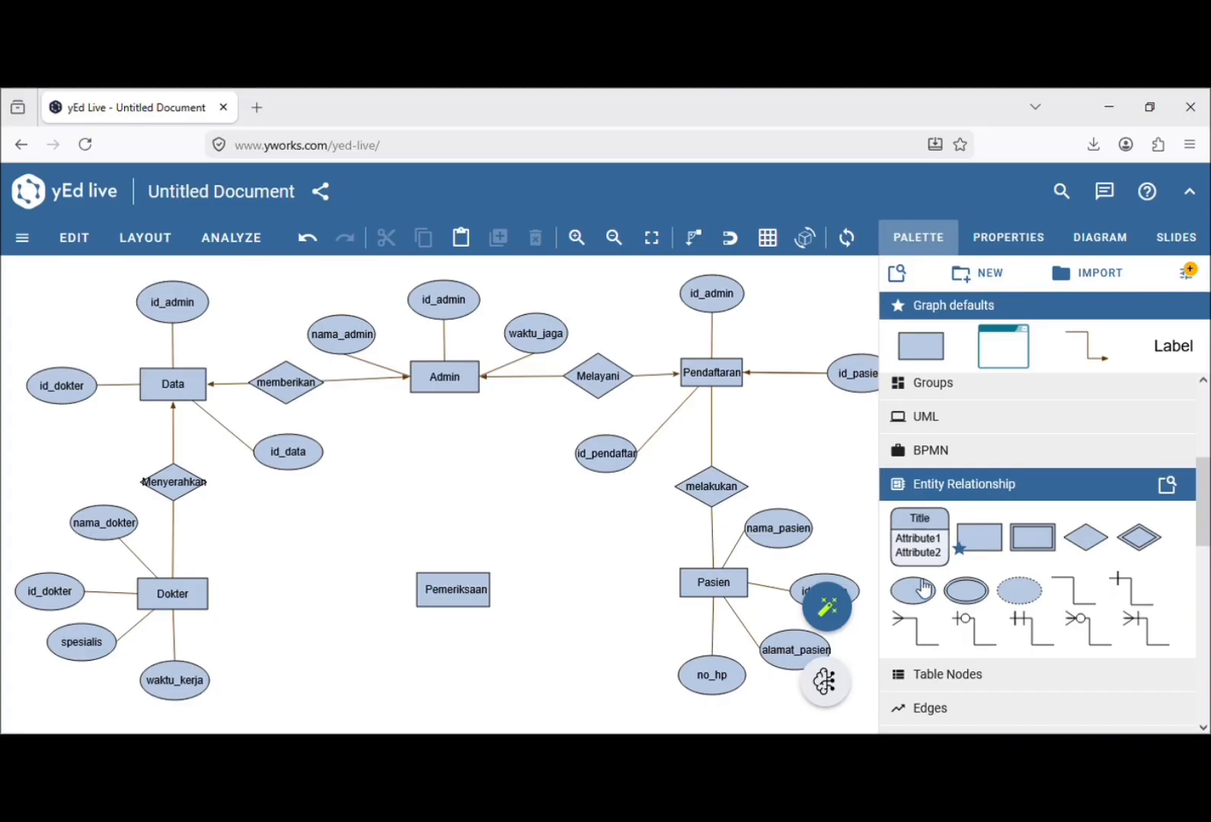
Add an ellipse of 81 by 34 px above Pemeriksaan and relationship diamonds on both sides, 80 by 44 px toward Dokter and 79 by 42 px toward Pasien.
left_click_drag(923, 588, 453, 488)
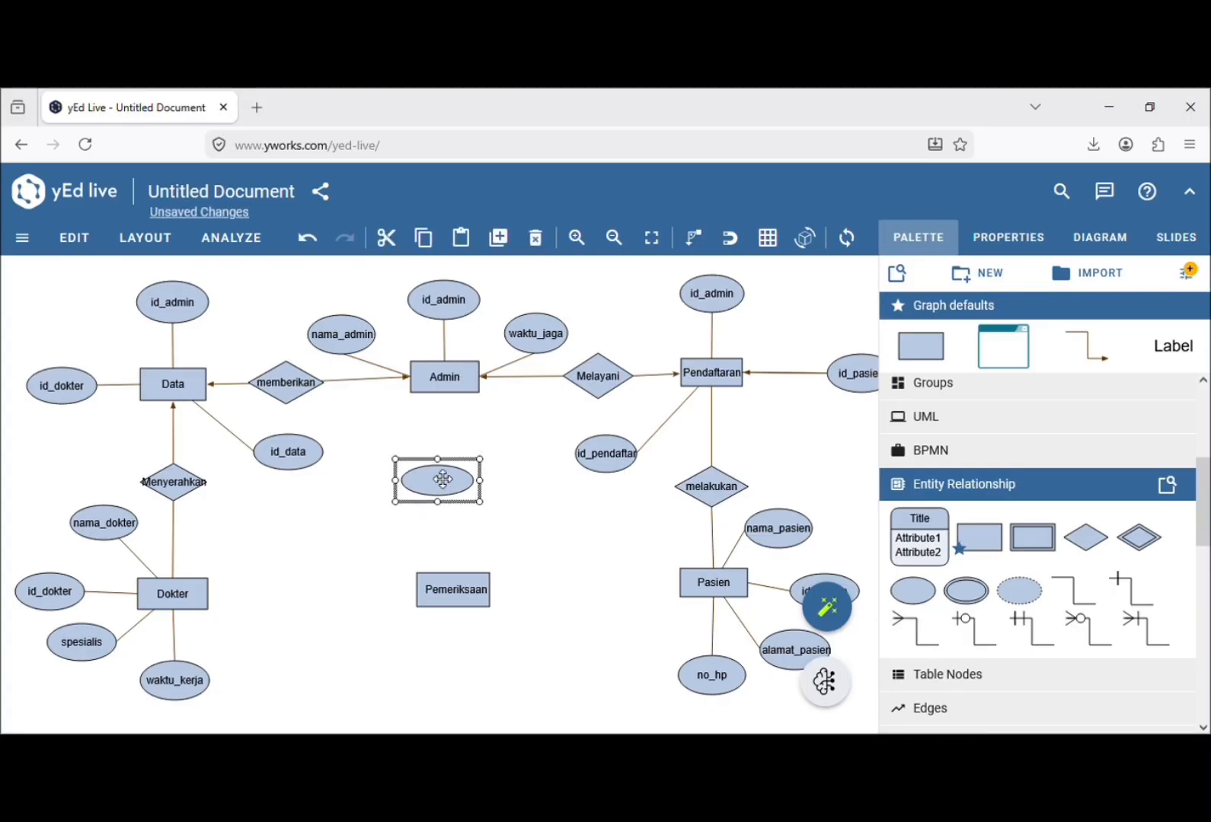
left_click_drag(1085, 537, 549, 622)
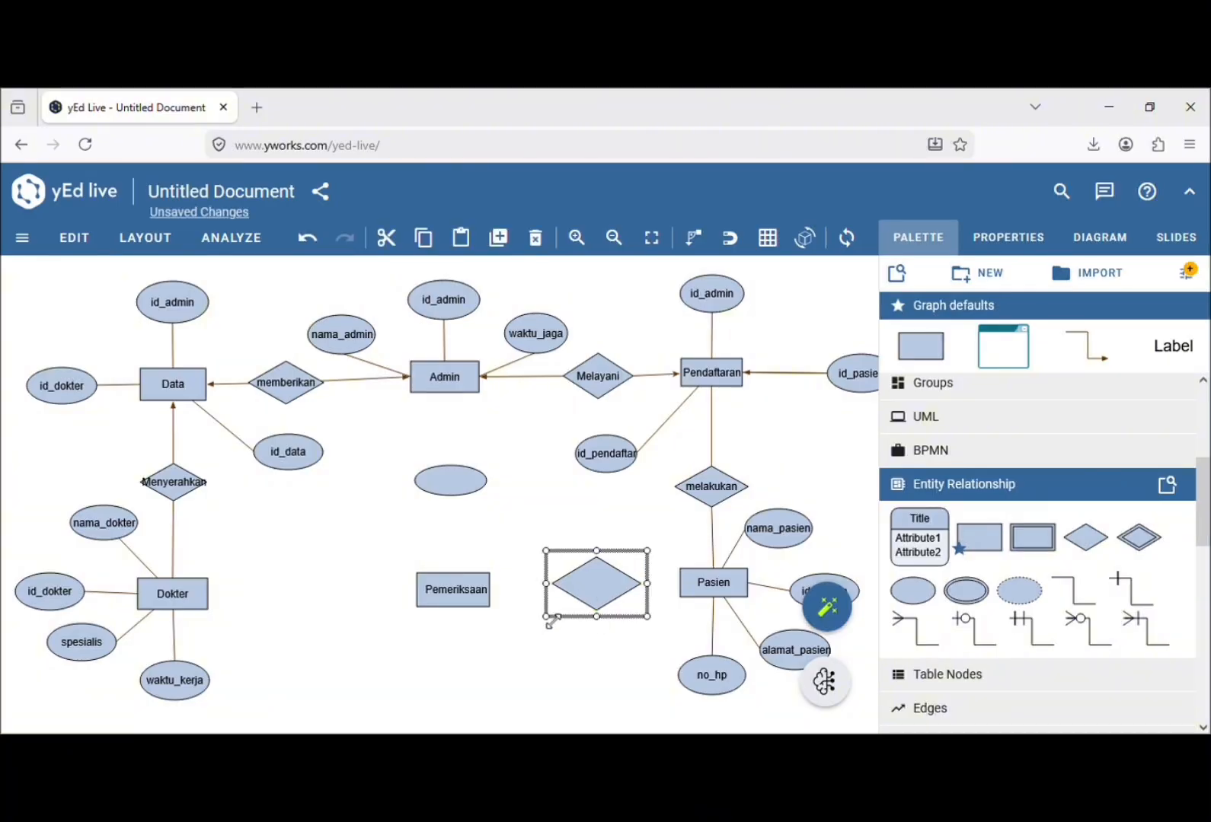
left_click_drag(1085, 537, 277, 615)
Add three attribute ellipses beneath Pemeriksaan: 78 by 41 px at its left, 70 by 41 px at its right, and 98 by 33 px lowest.
left_click_drag(913, 590, 348, 694)
left_click(394, 670)
left_click(453, 706)
left_click_drag(913, 590, 540, 659)
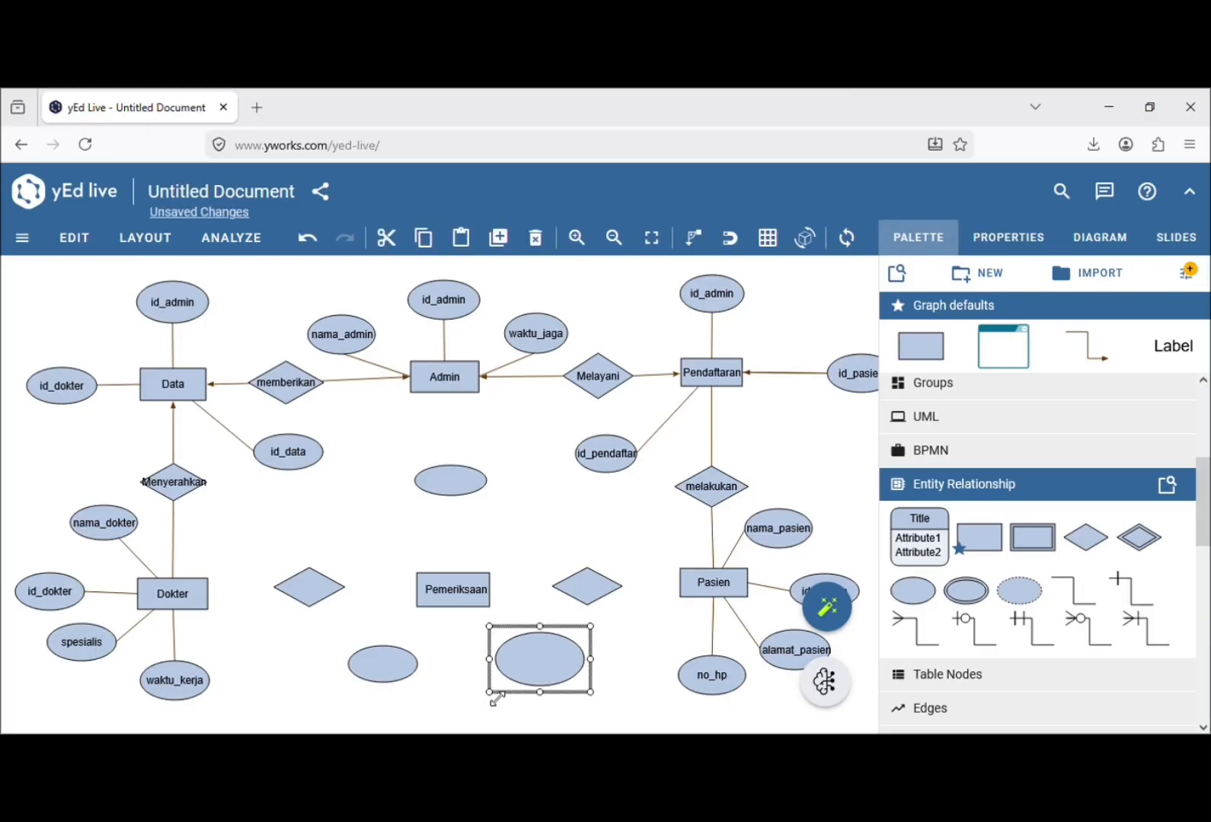
left_click_drag(496, 698, 548, 676)
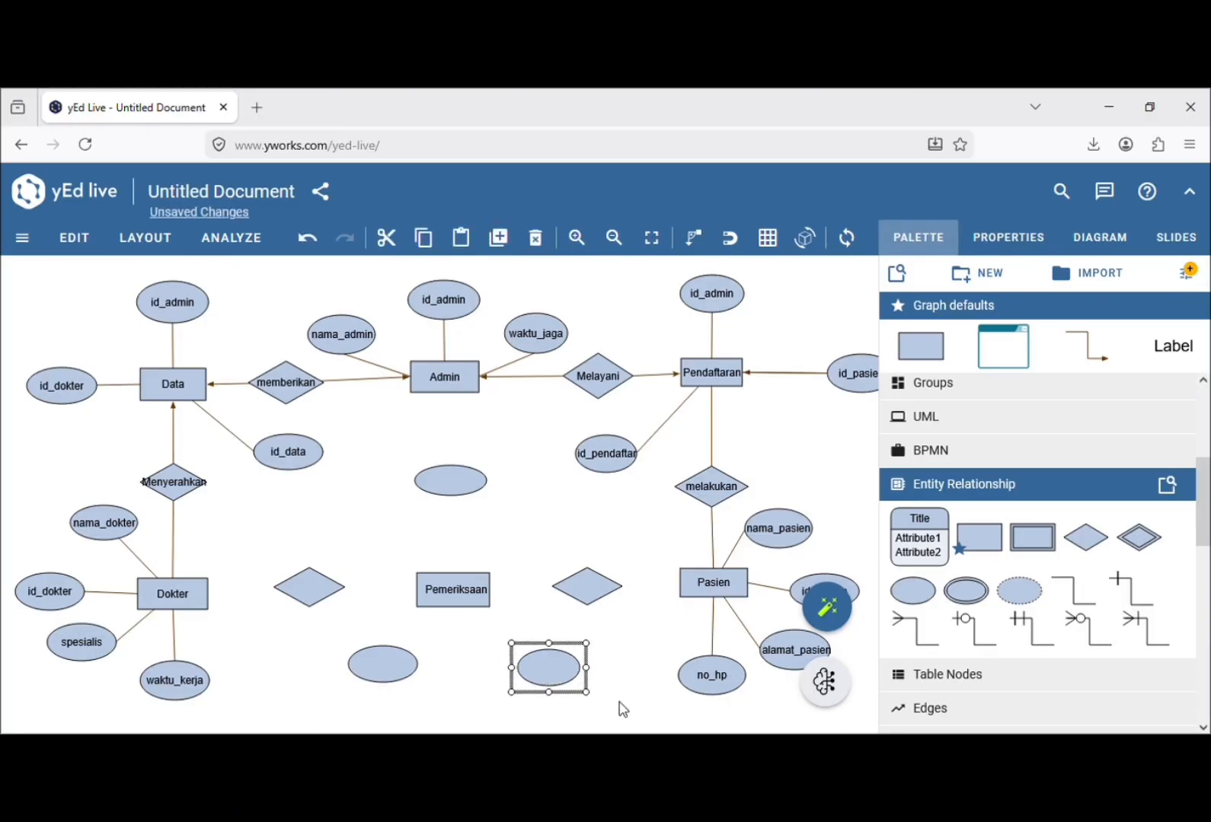
left_click_drag(913, 590, 496, 702)
left_click(336, 694)
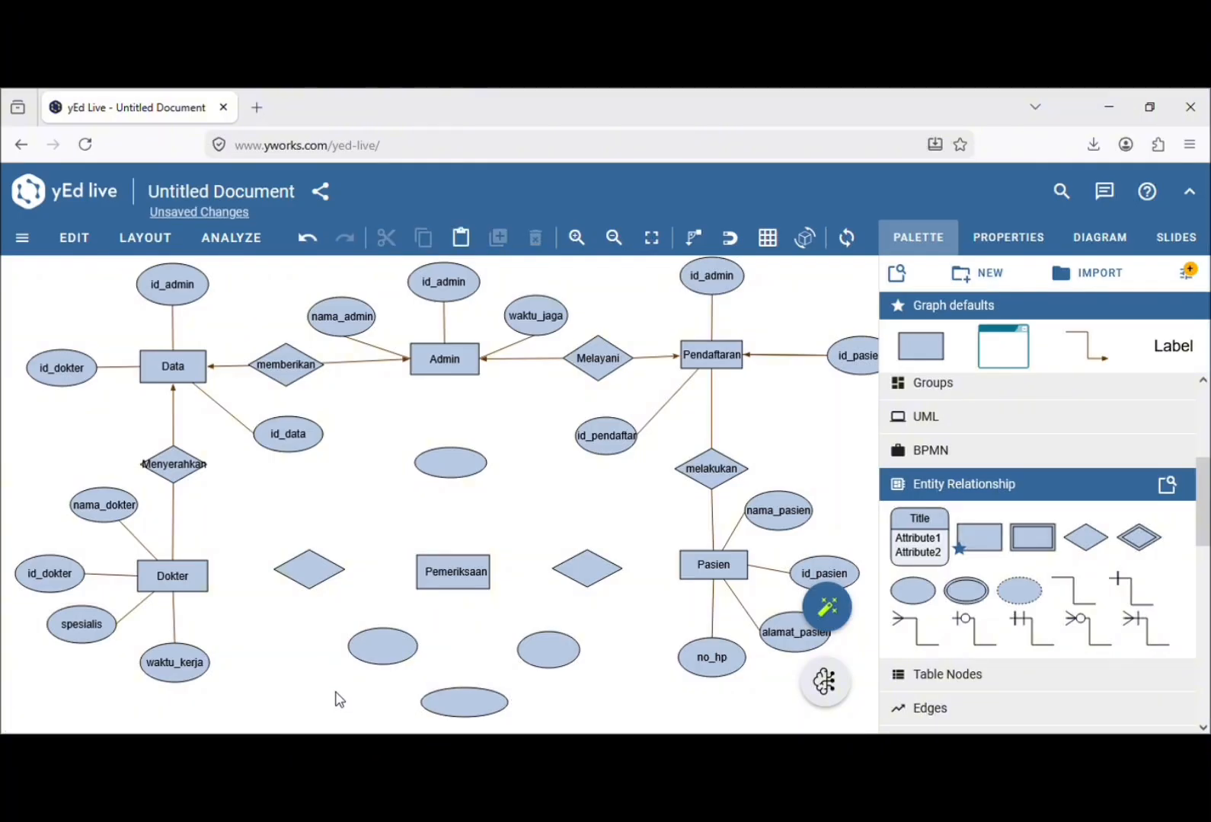
Label the ellipse above Pemeriksaan as id_pemeriksaan and enlarge it to 91 by 47 px.
left_click(450, 462)
type("id_pemeriks")
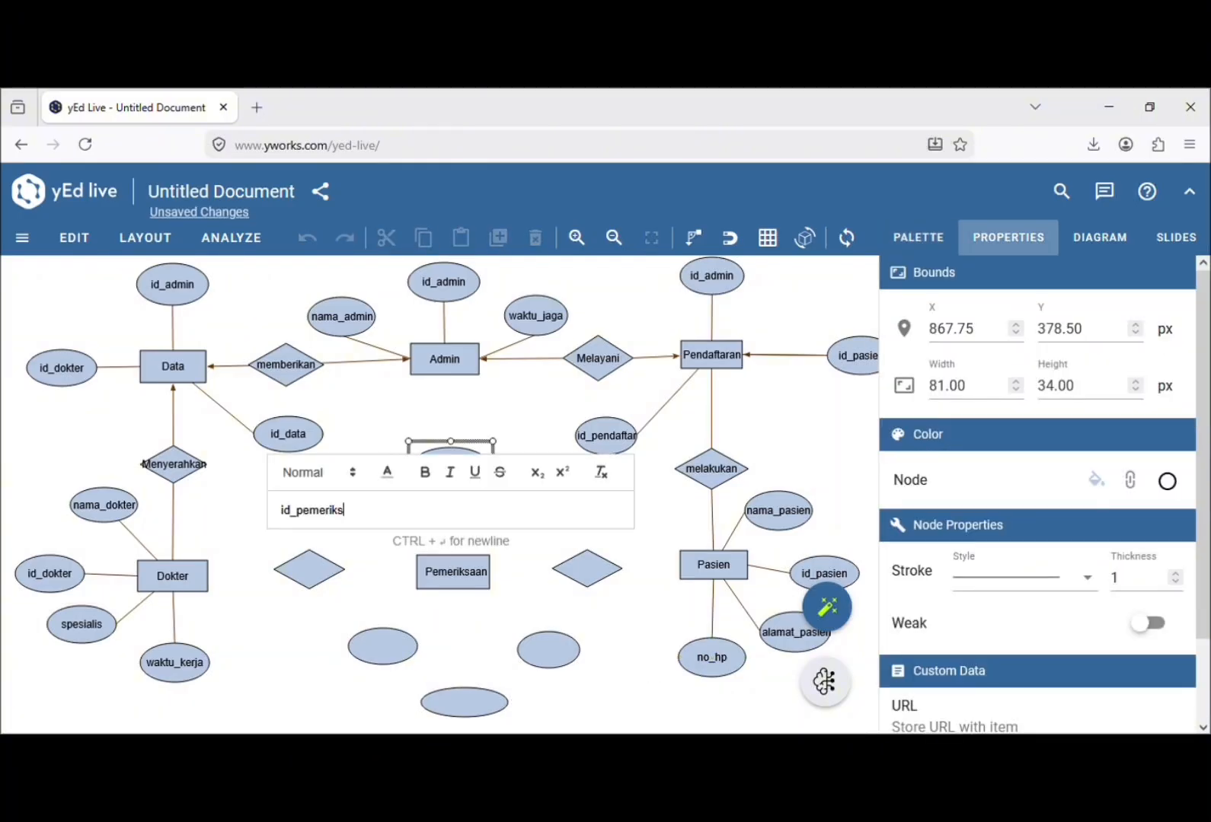
type("aan")
key("Return")
left_click(289, 584)
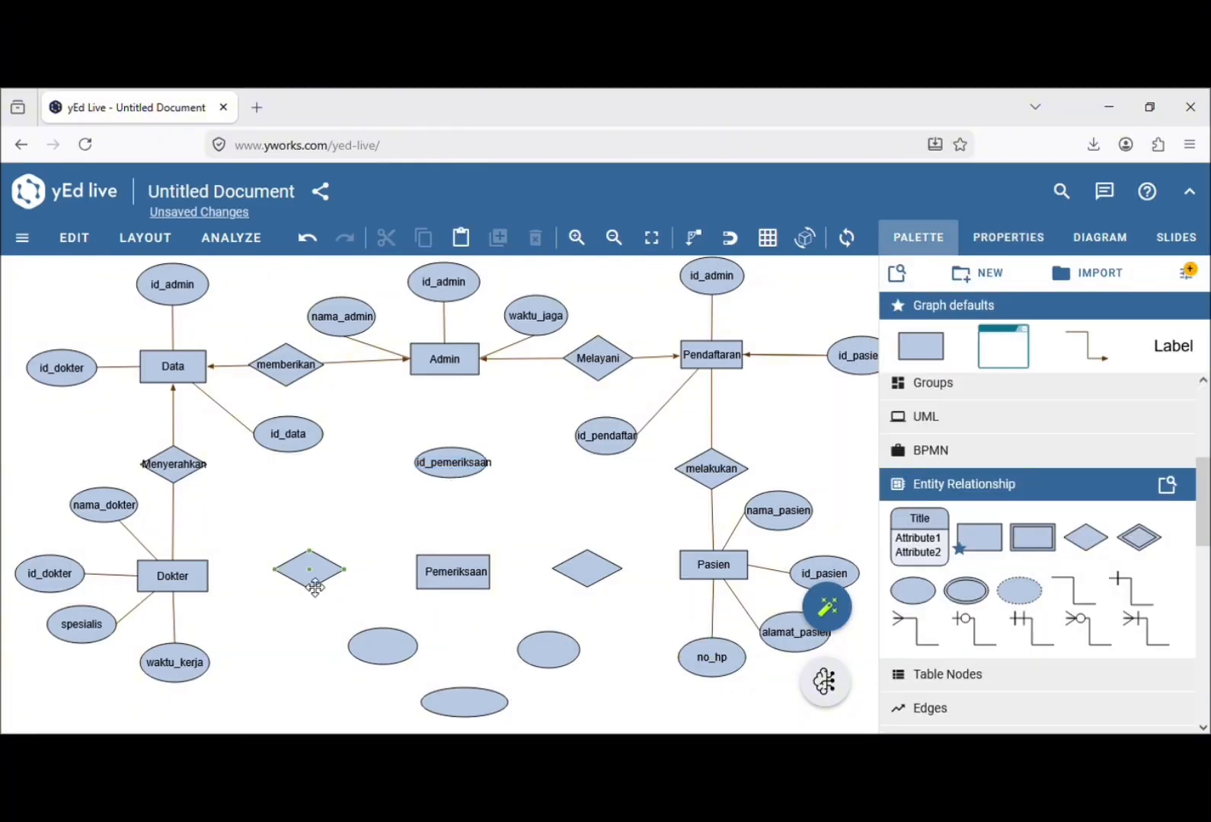
left_click(315, 588)
left_click(495, 480)
left_click_drag(496, 482, 502, 496)
type("M")
key("BackSpace")
key("BackSpace")
key("BackSpace")
key("BackSpace")
key("BackSpace")
key("BackSpace")
key("BackSpace")
key("BackSpace")
key("BackSpace")
key("BackSpace")
key("BackSpace")
key("BackSpace")
key("Return")
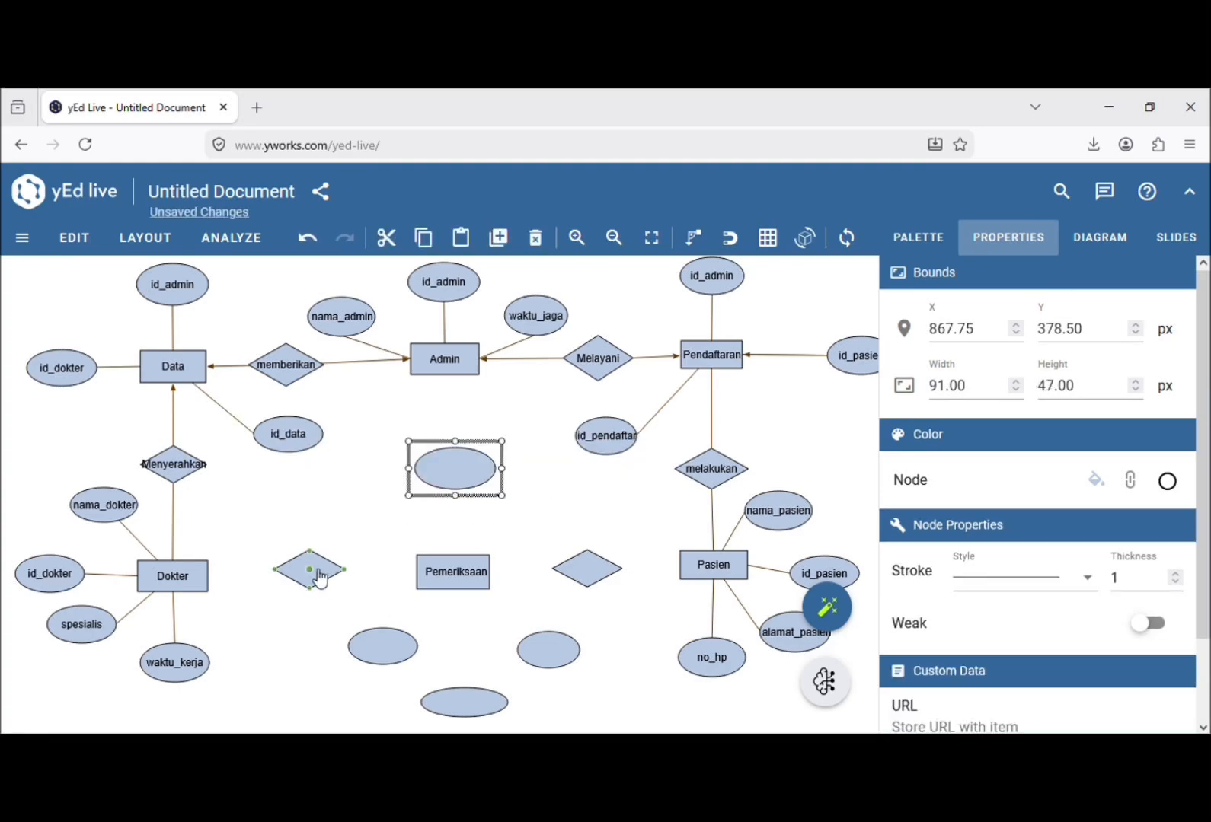
left_click(307, 239)
Label the diamond between Dokter and Pemeriksaan as Menangani and the left ellipse beneath Pemeriksaan as id_dokter, centring both labels.
left_click(324, 573)
type("mena")
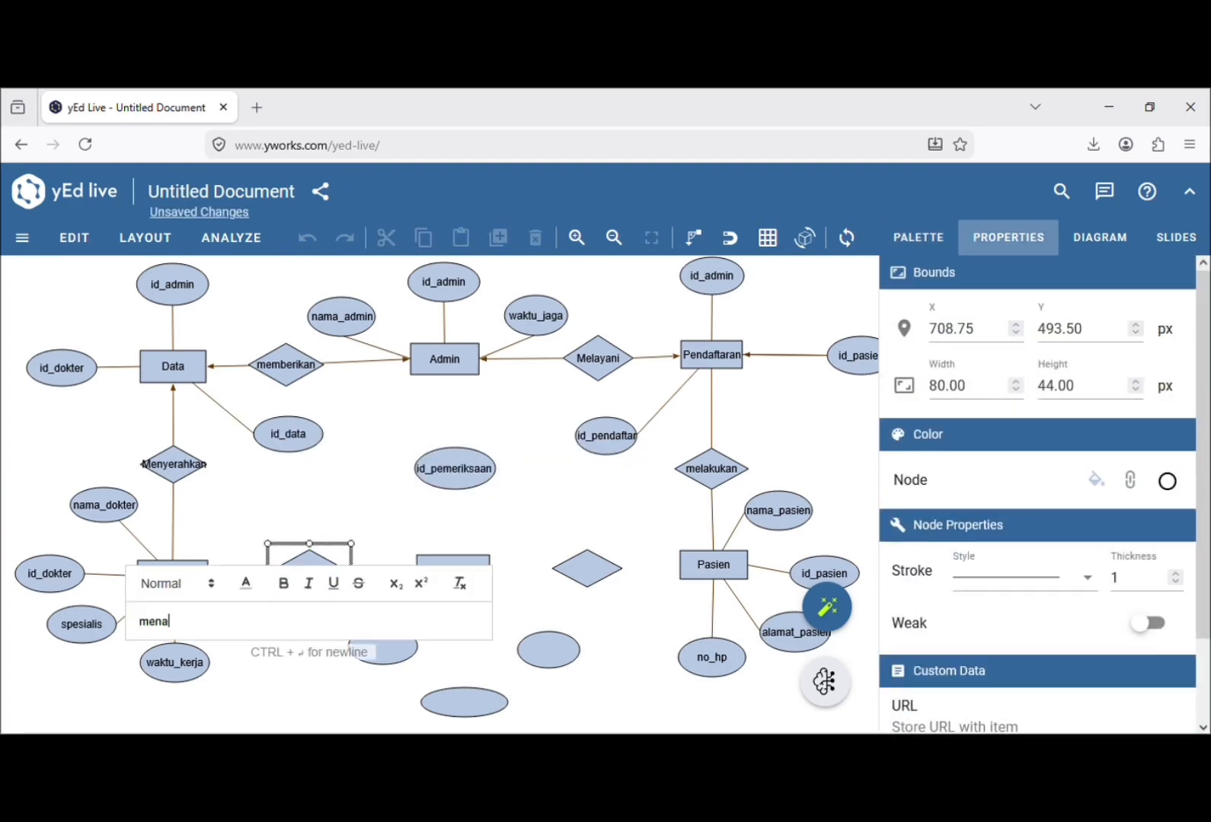
type("gani")
key("Return")
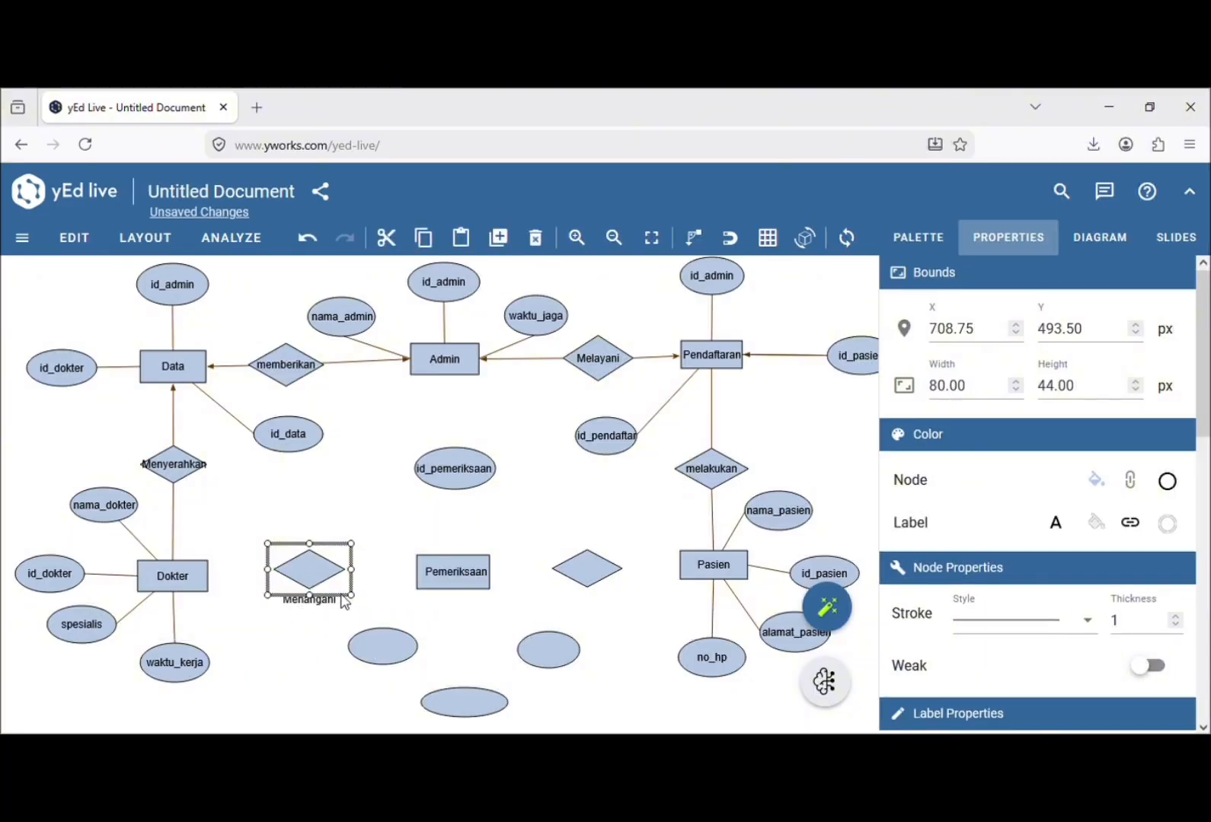
left_click(384, 647)
type("id_dokter")
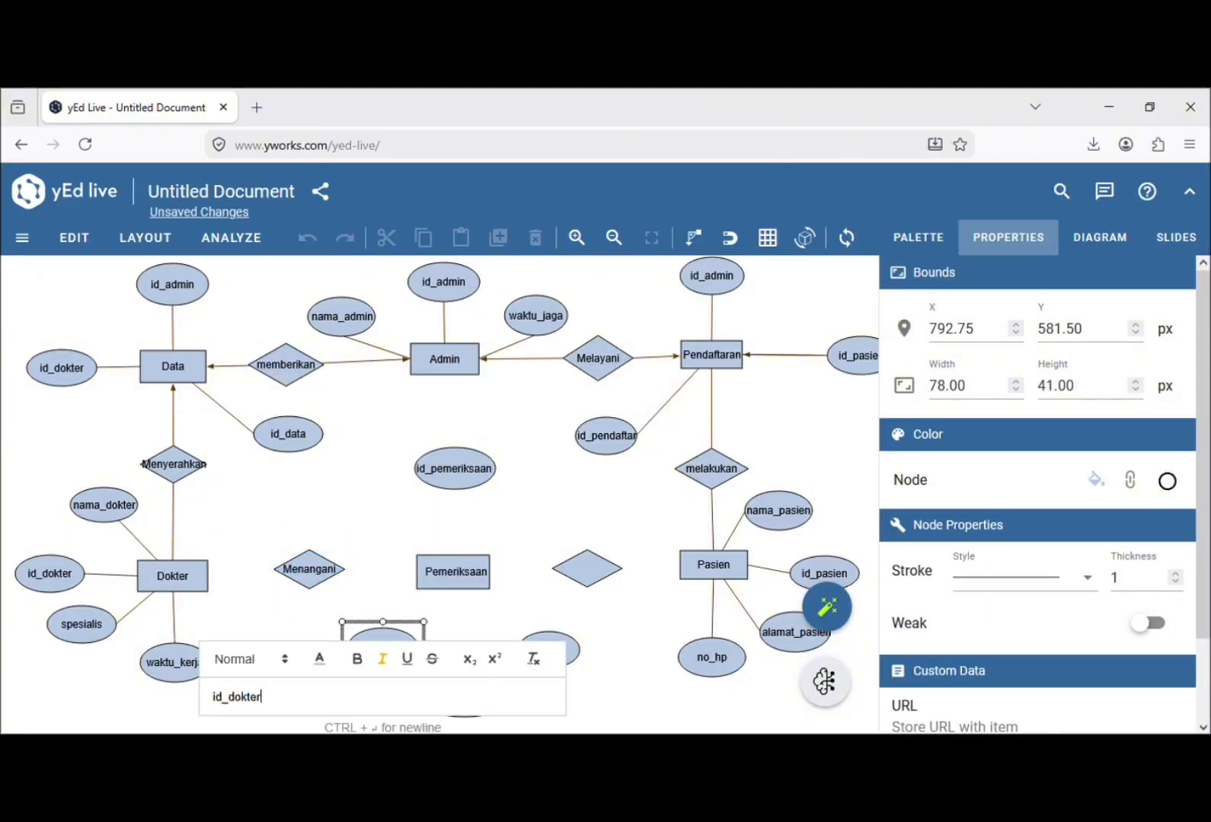
key("Return")
Label the lowest ellipse beneath Pemeriksaan as waktu_pemeriksaan, centre the label and enlarge the ellipse to fit it.
left_click(489, 712)
scroll(489, 711, "down", 2)
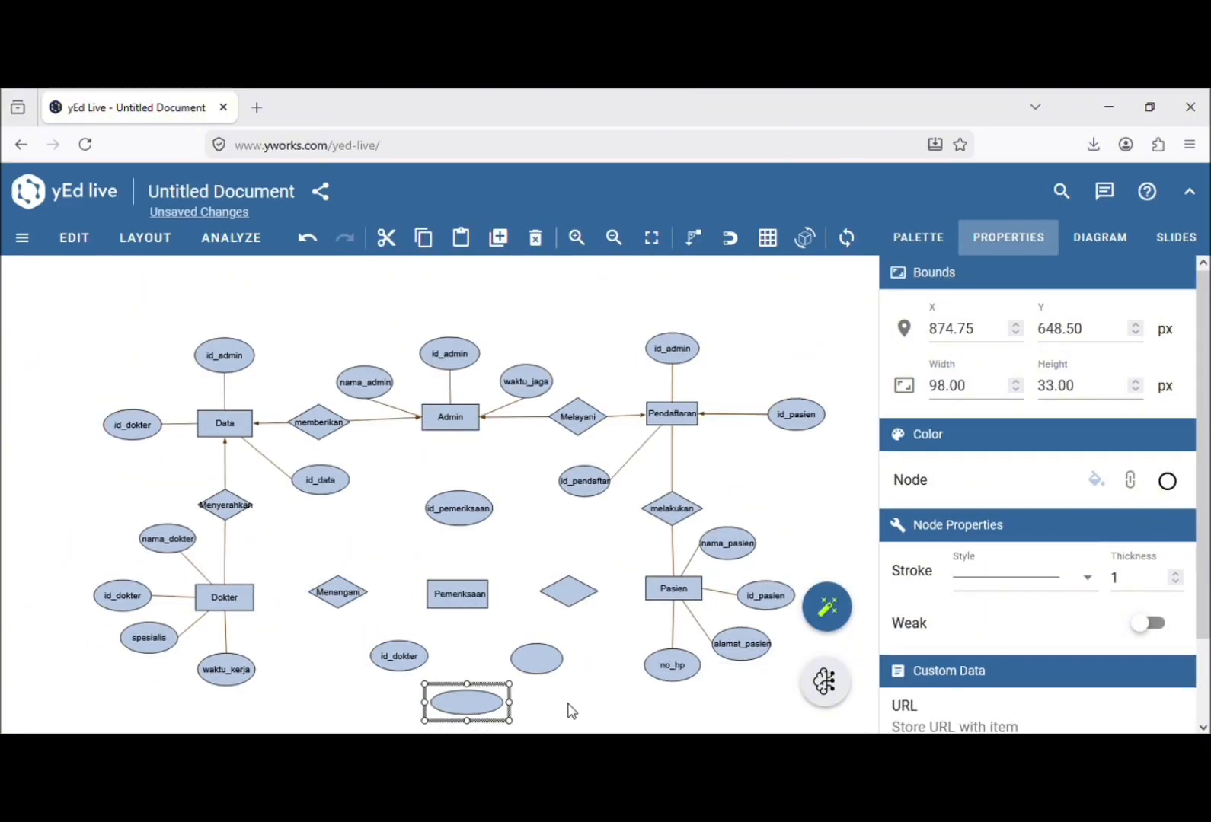
type("id")
type("aktu_pemeri")
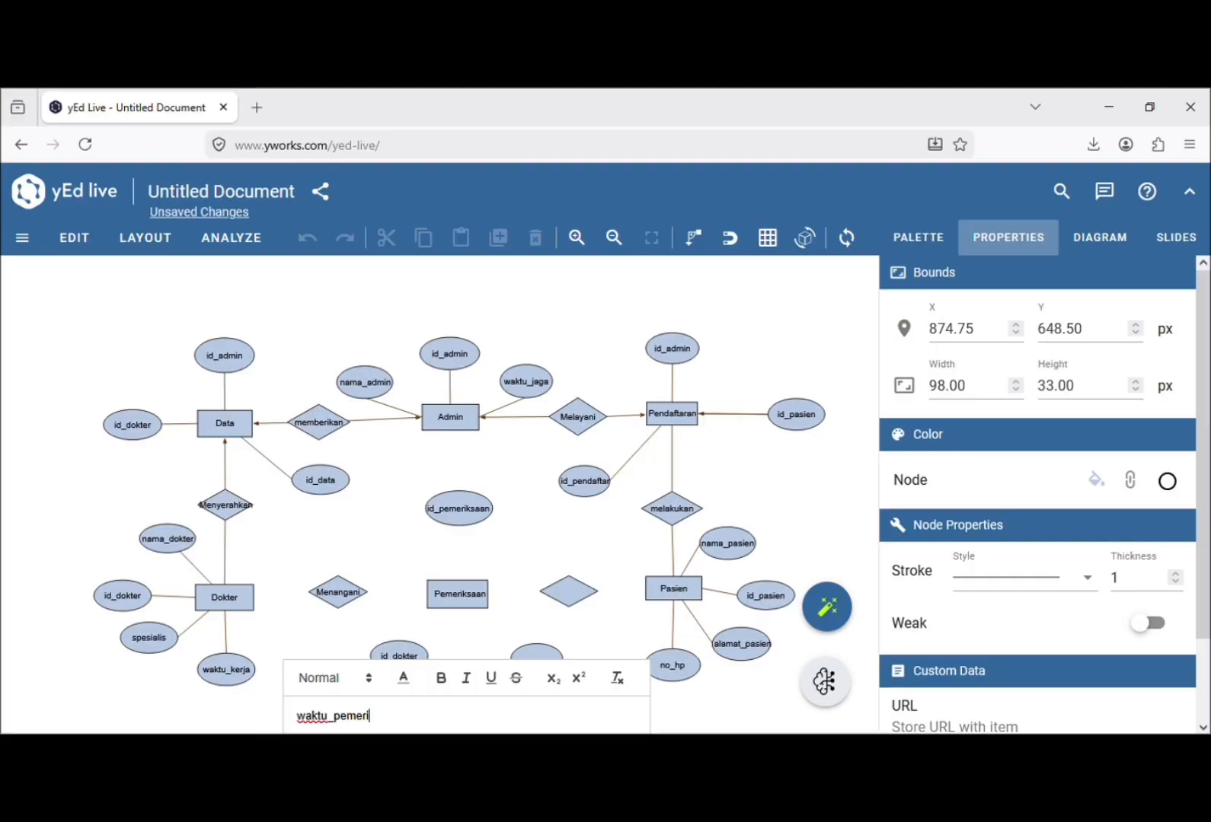
type("ksaan")
key("Return")
scroll(543, 652, "down", 2)
scroll(592, 652, "up", 2)
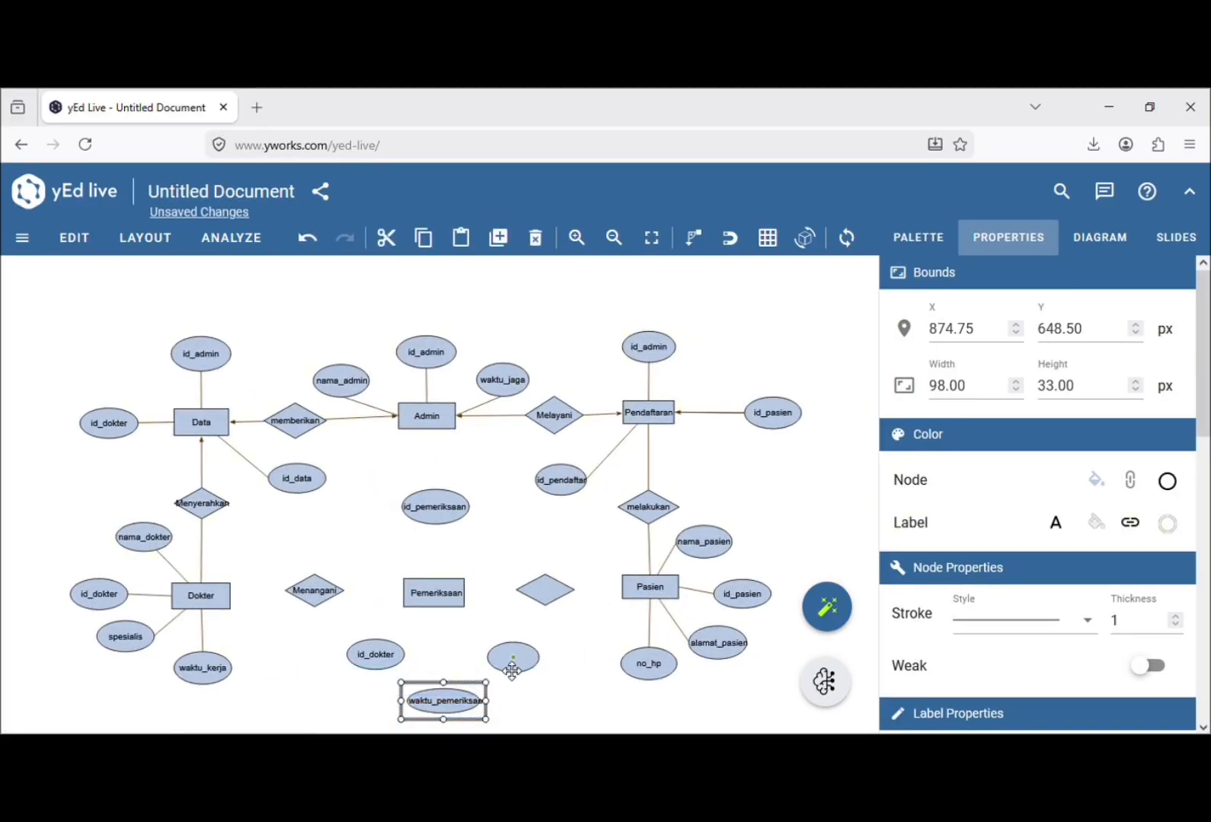
mouse_move(491, 720)
left_mouse_down()
mouse_move(508, 719)
mouse_move(495, 714)
left_mouse_up()
Label the right ellipse beneath Pemeriksaan as id_pasien and the diamond between Pemeriksaan and Pasien as Ditangani, centring both labels.
left_click(513, 634)
type("id_pasie")
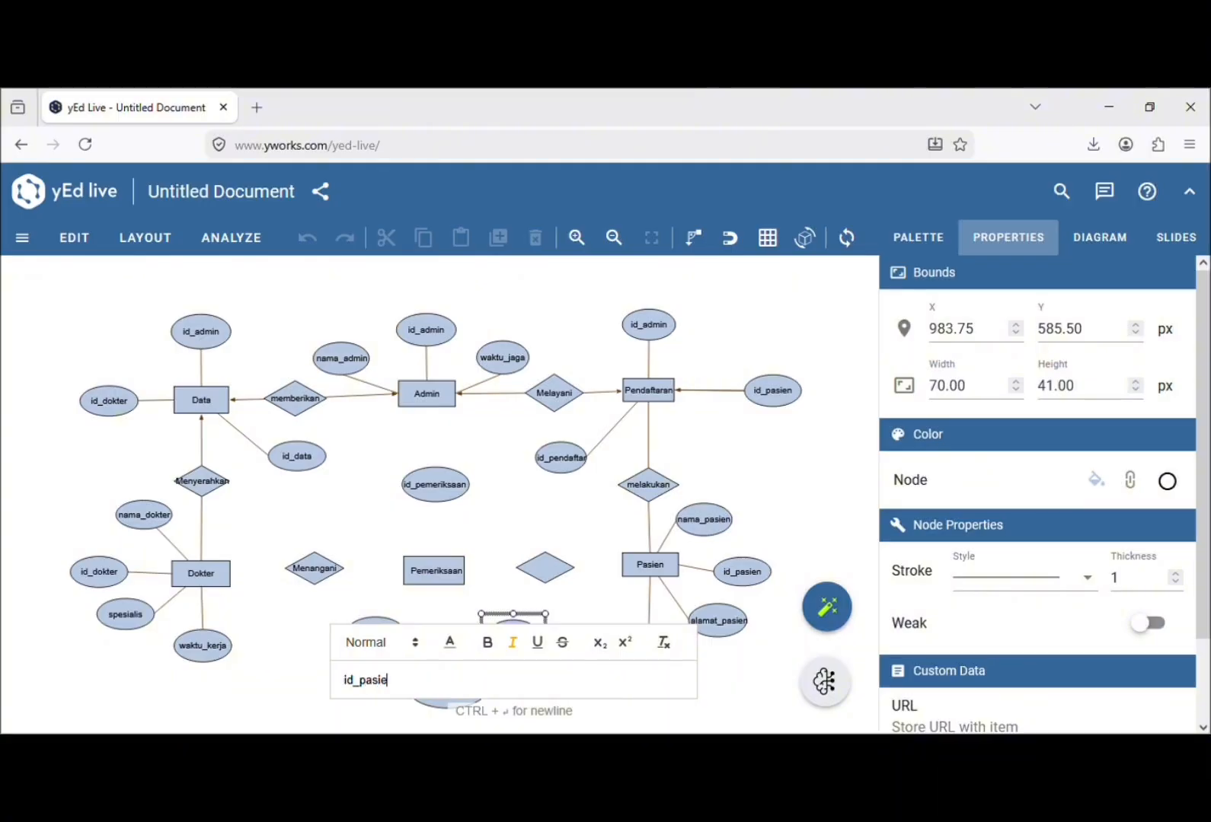
type("n")
key("Return")
left_click(545, 567)
type("id")
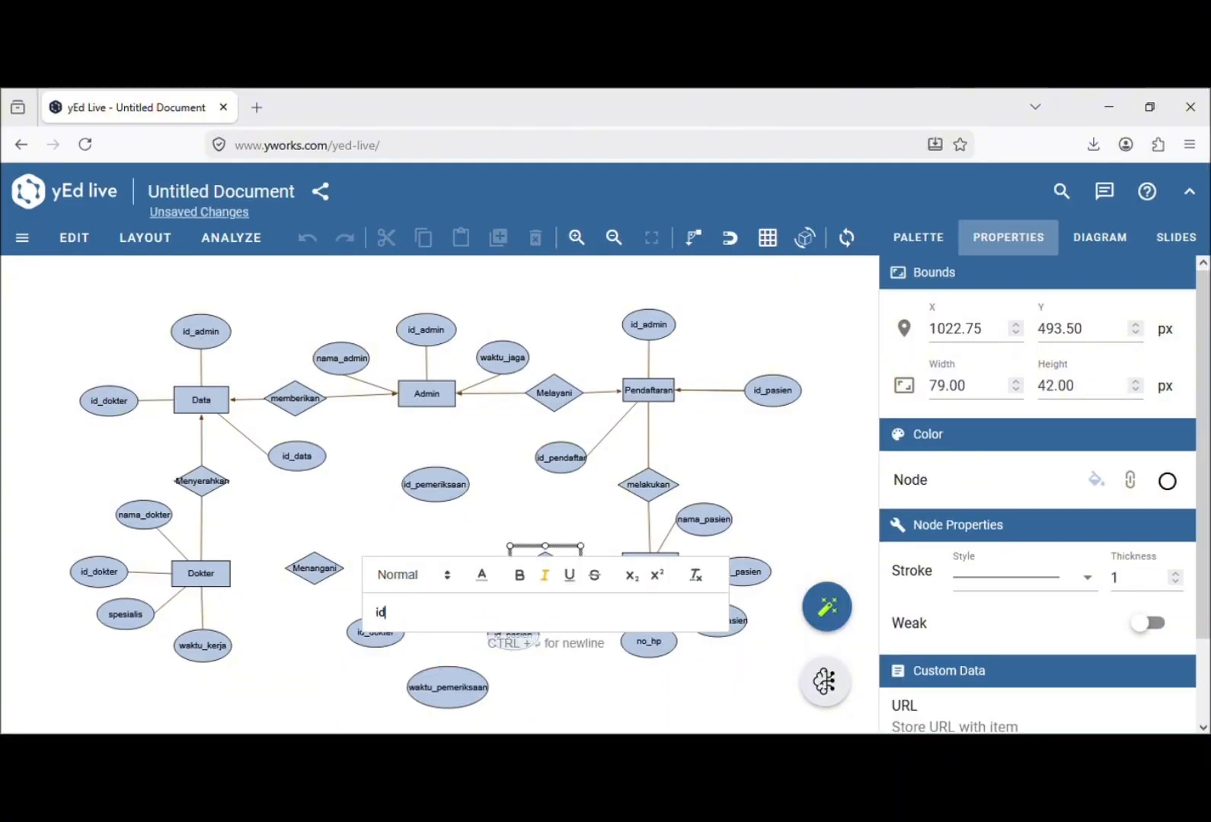
type("tangani")
key("Return")
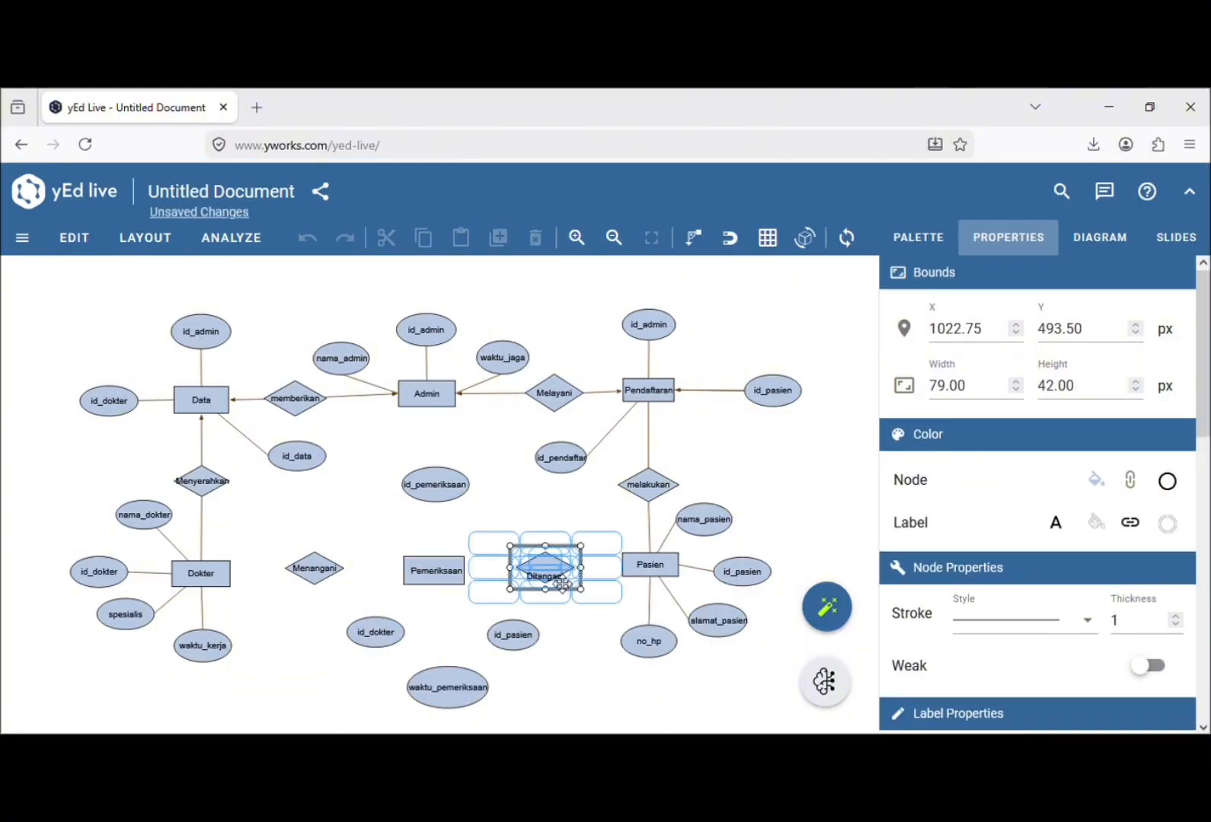
left_click(560, 611)
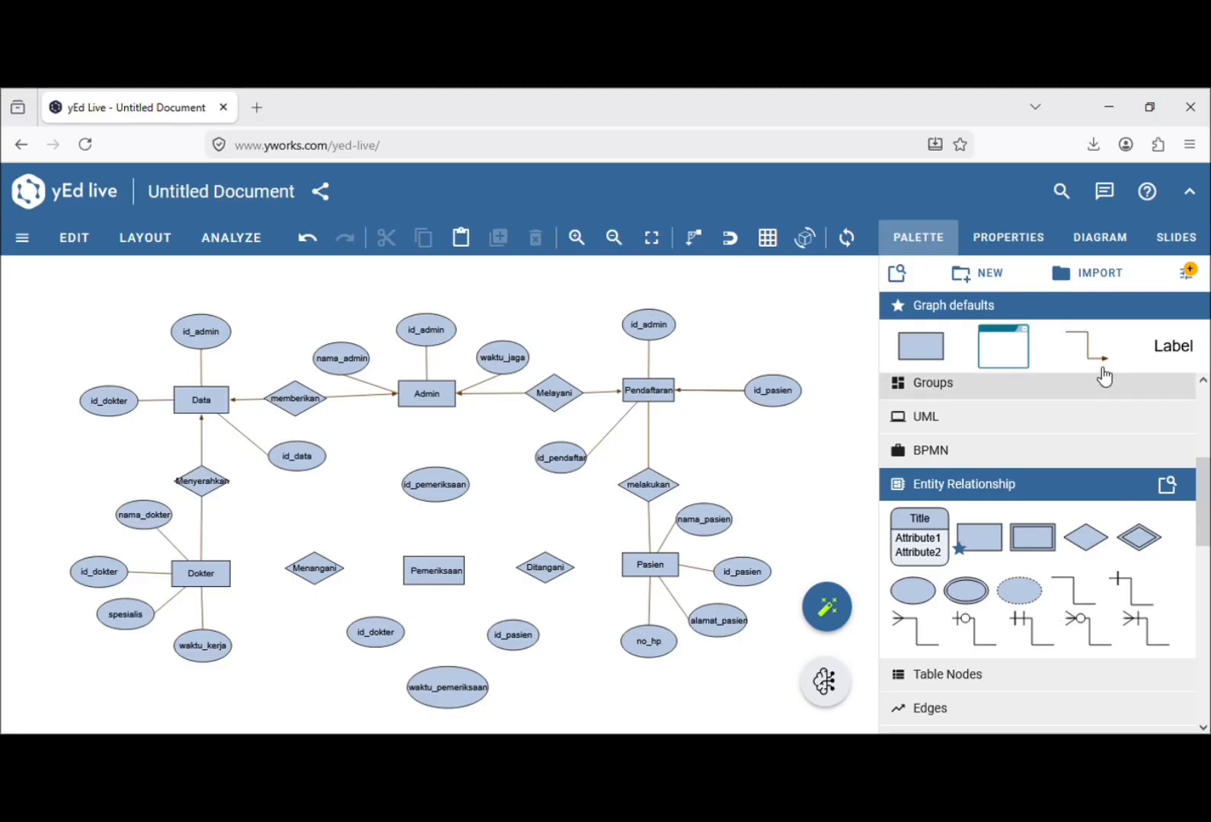
Connect waktu_pemeriksaan, id_dokter and id_pasien to Pemeriksaan, centring waktu_pemeriksaan beneath the entity and spreading the other two ellipses outward.
left_click_drag(447, 685, 451, 600)
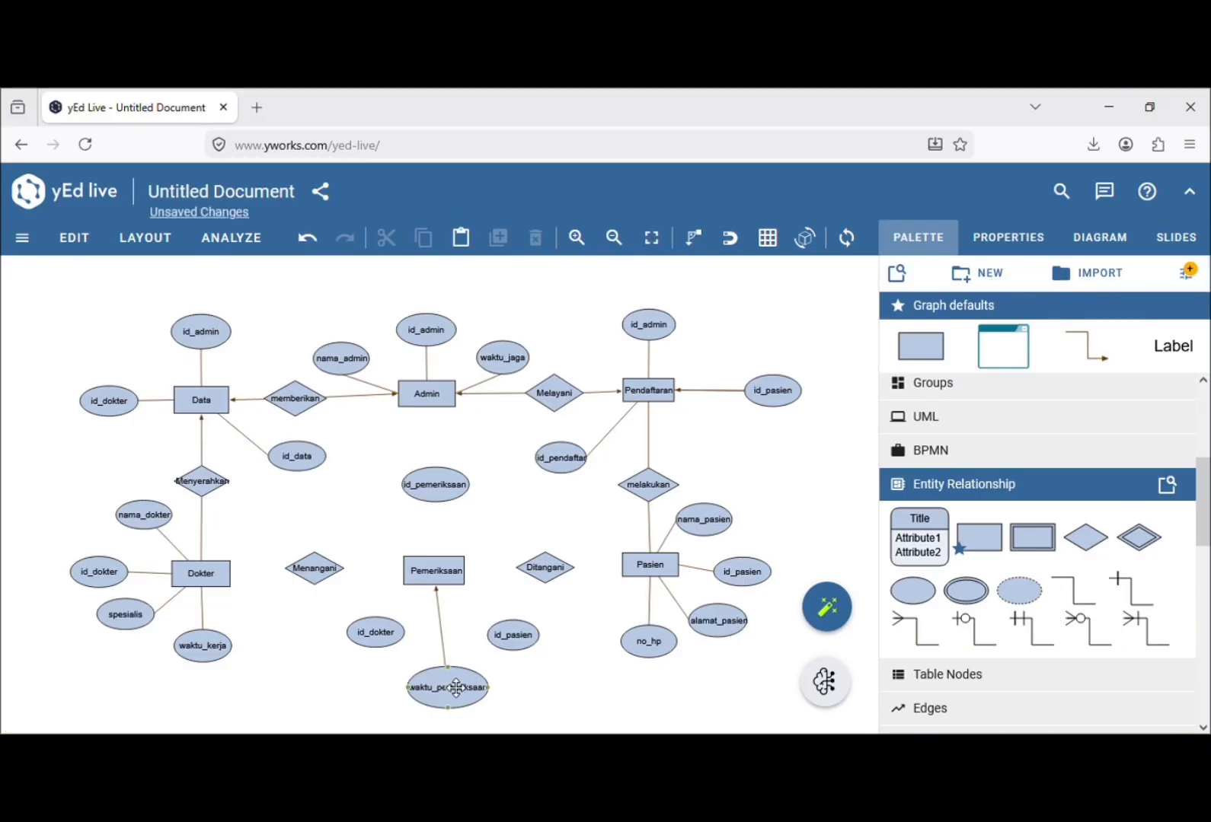
left_click_drag(456, 688, 435, 688)
left_click_drag(375, 635, 335, 645)
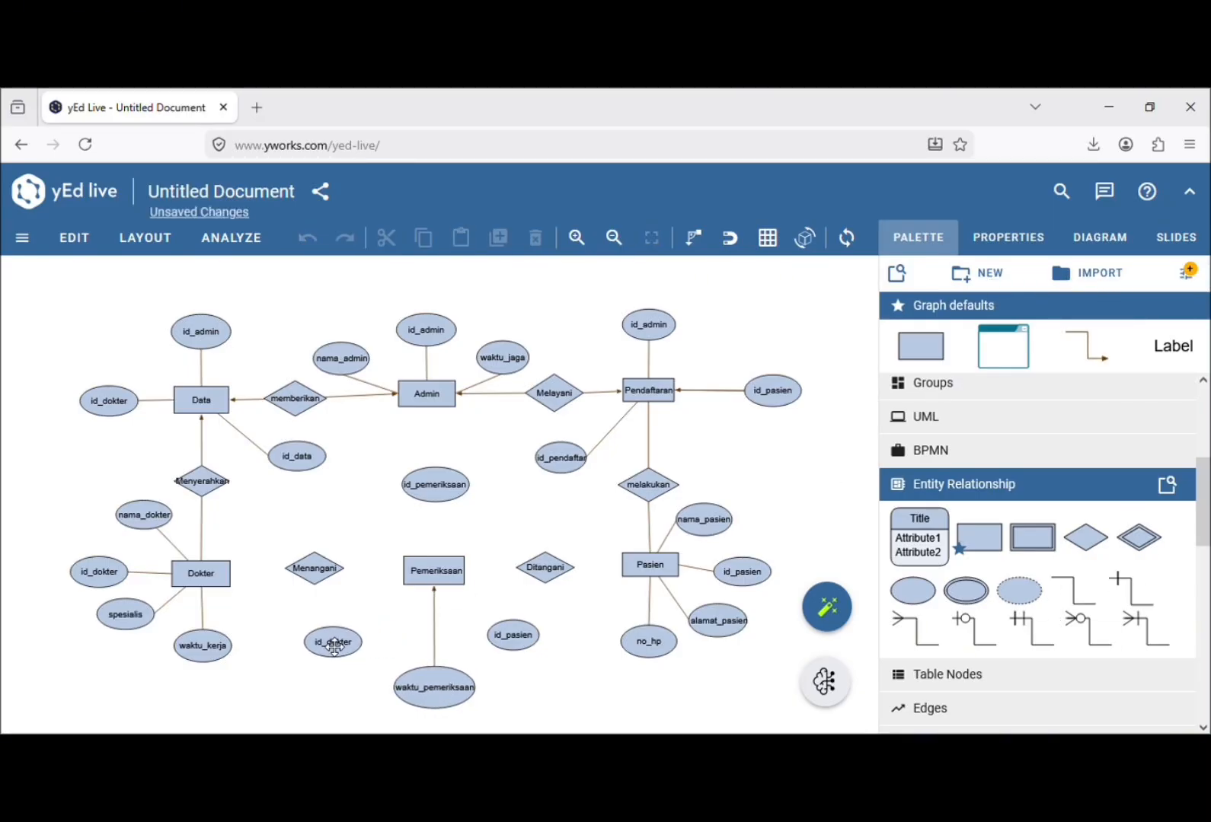
left_click_drag(422, 592, 419, 591)
left_click_drag(520, 647, 543, 655)
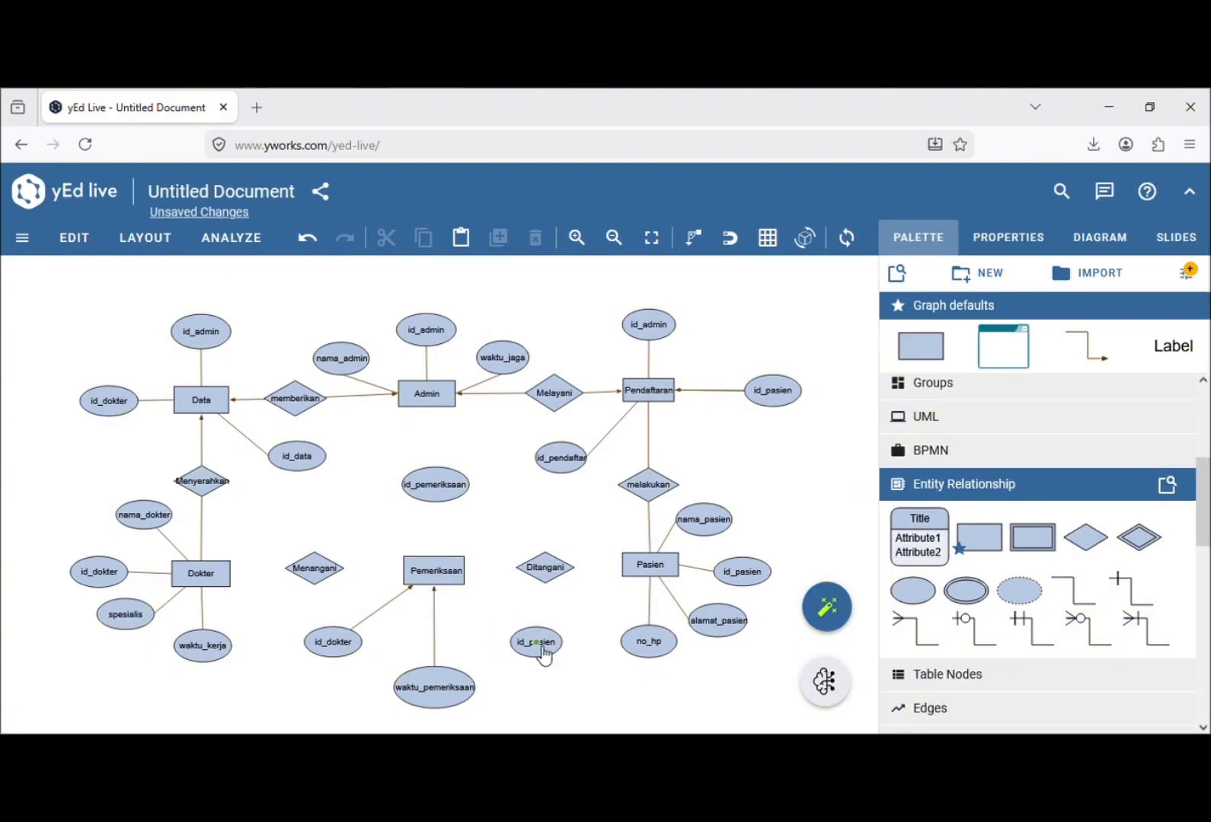
left_click(307, 238)
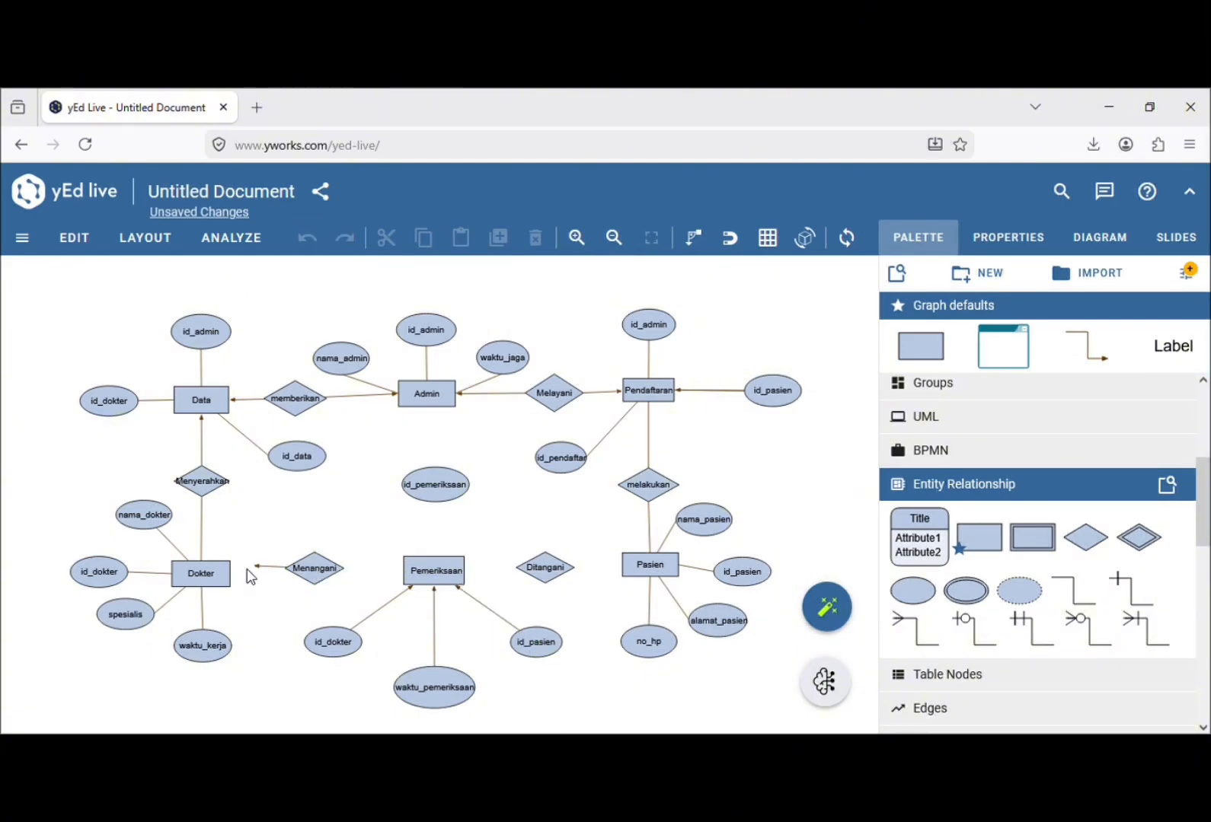
Connect Menangani to Dokter and Pemeriksaan, Ditangani to Pemeriksaan and Pasien, and id_pemeriksaan to Pemeriksaan, levelling both diamonds with the entities.
left_click_drag(322, 569, 324, 576)
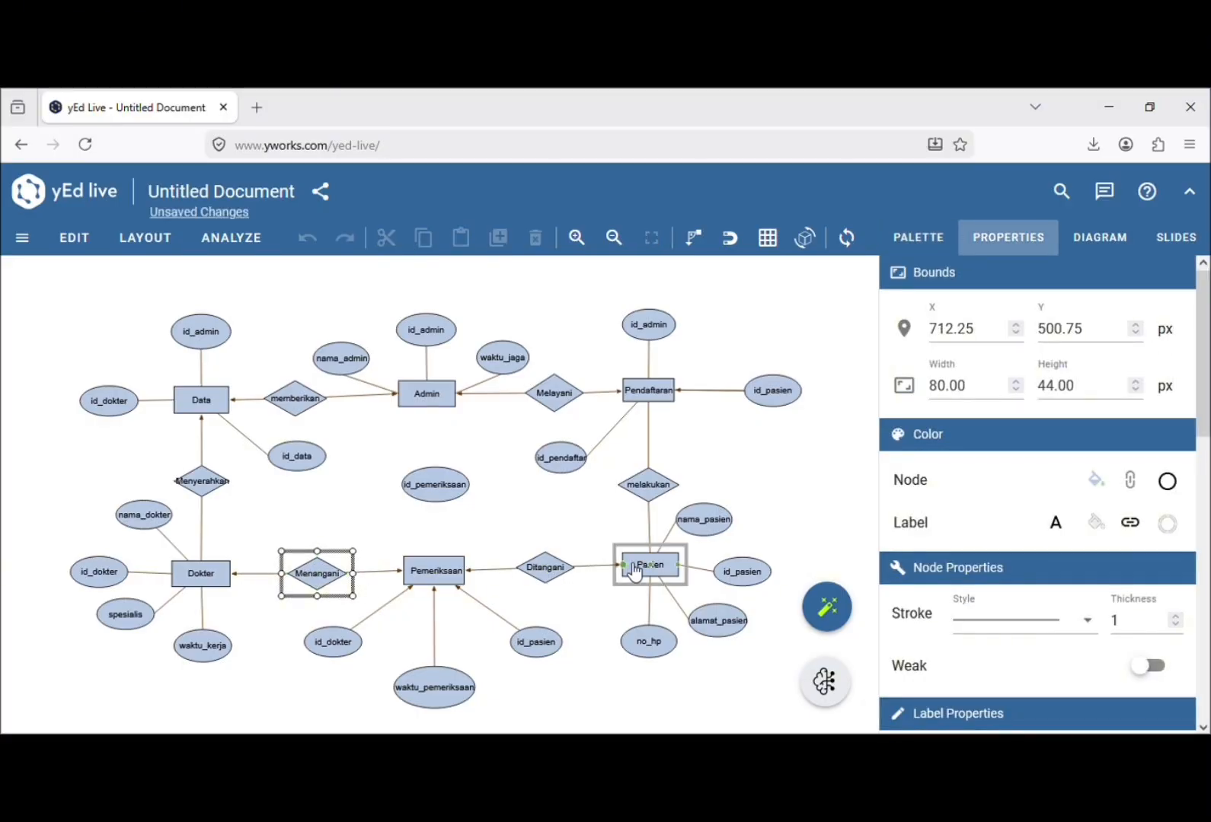
left_click_drag(552, 570, 556, 571)
left_click_drag(435, 487, 442, 568)
Remove the arrowheads from the edges joining Pemeriksaan to its waktu_pemeriksaan, id_pasien and id_dokter ellipses.
left_click(510, 710)
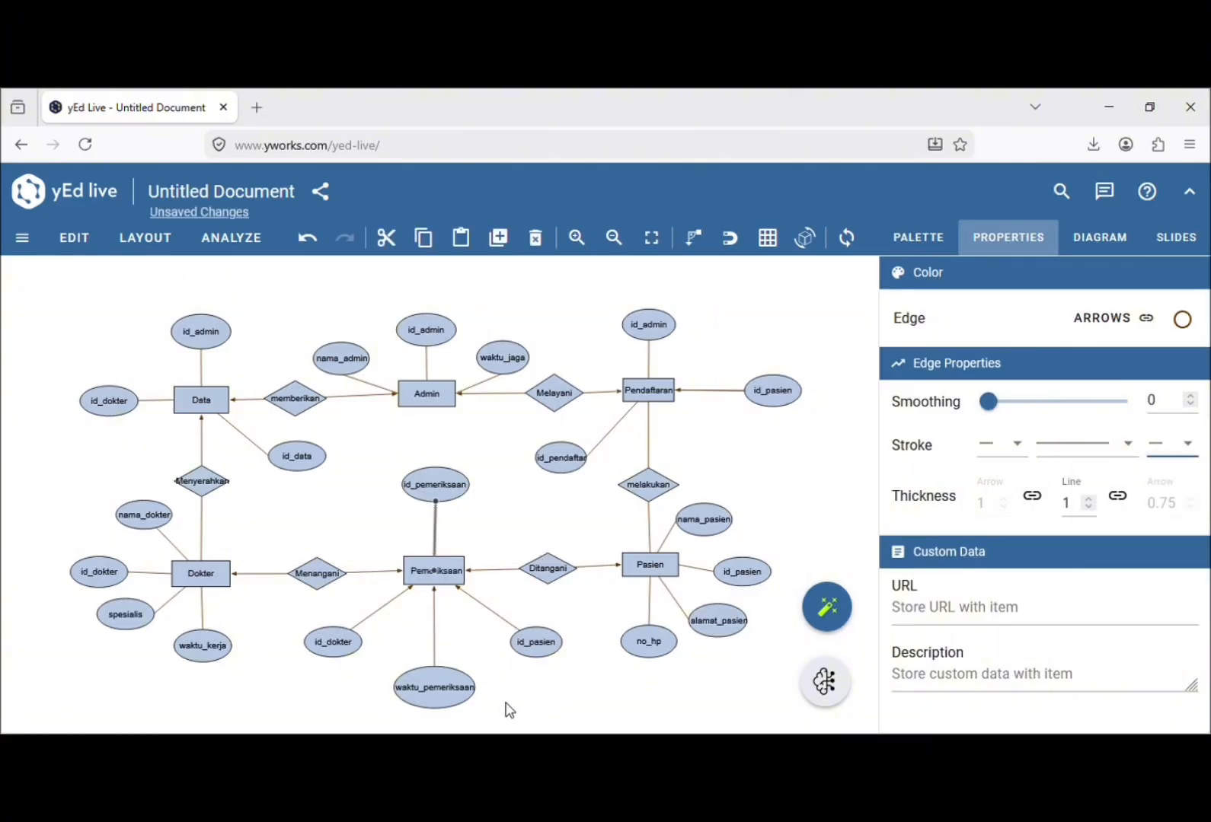
left_click(1165, 451)
left_click(1096, 480)
left_click(1162, 451)
left_click(1027, 487)
left_click(402, 596)
left_click(1161, 451)
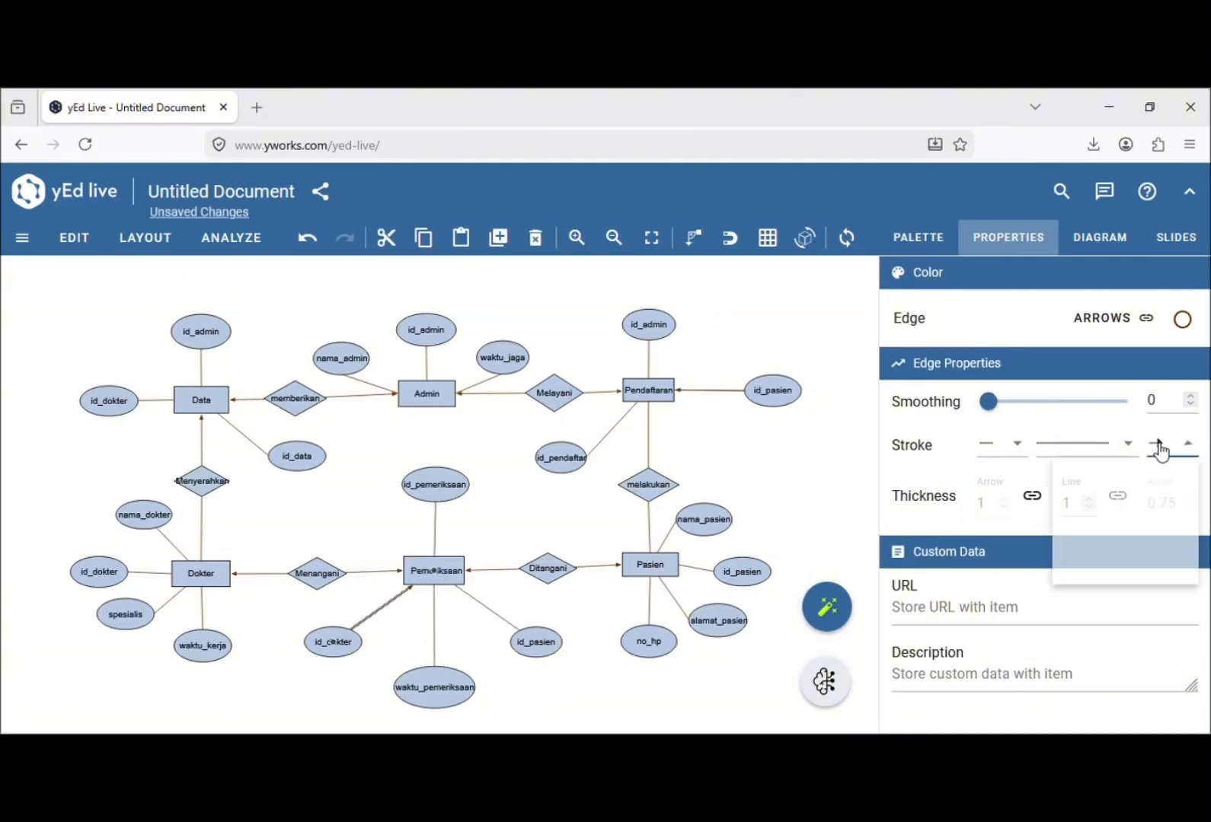
left_click(1027, 487)
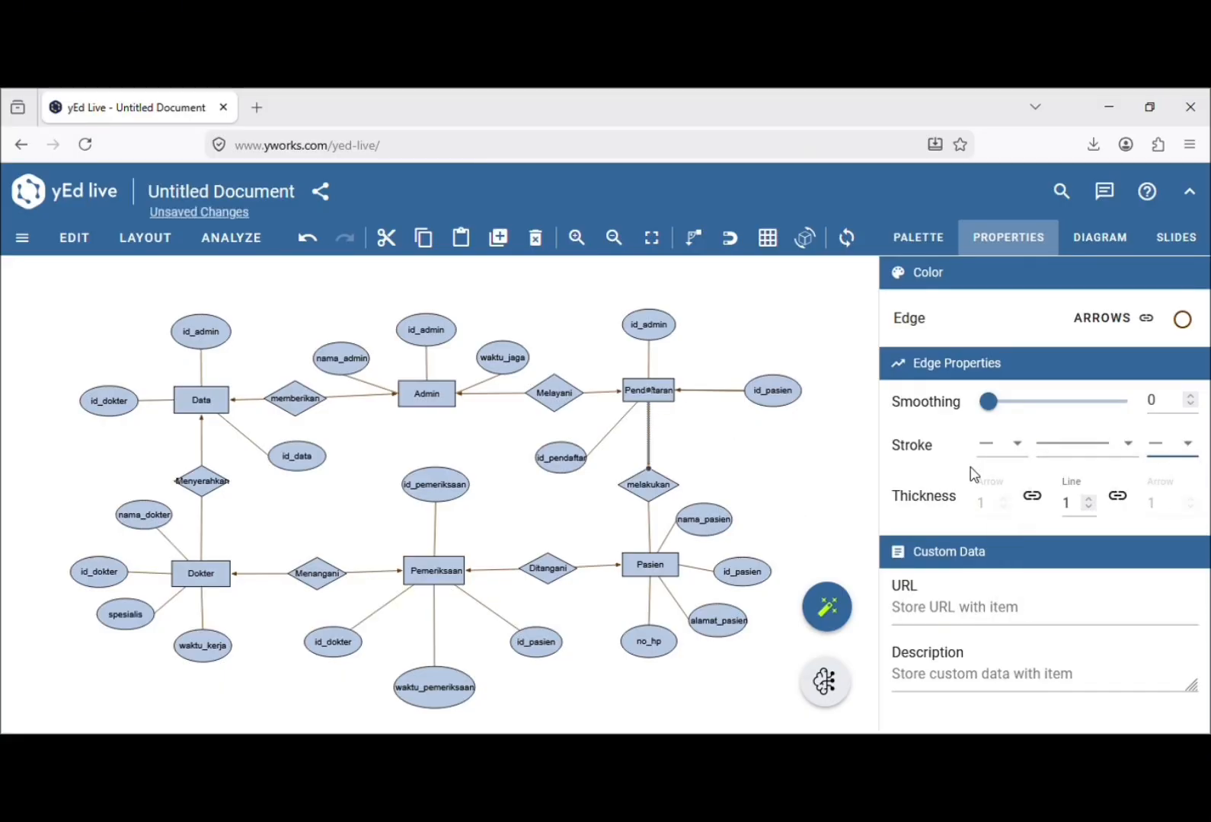
Add an arrowhead at the Pendaftaran end of the edge between Pendaftaran and melakukan.
left_click(1002, 447)
left_click(852, 520)
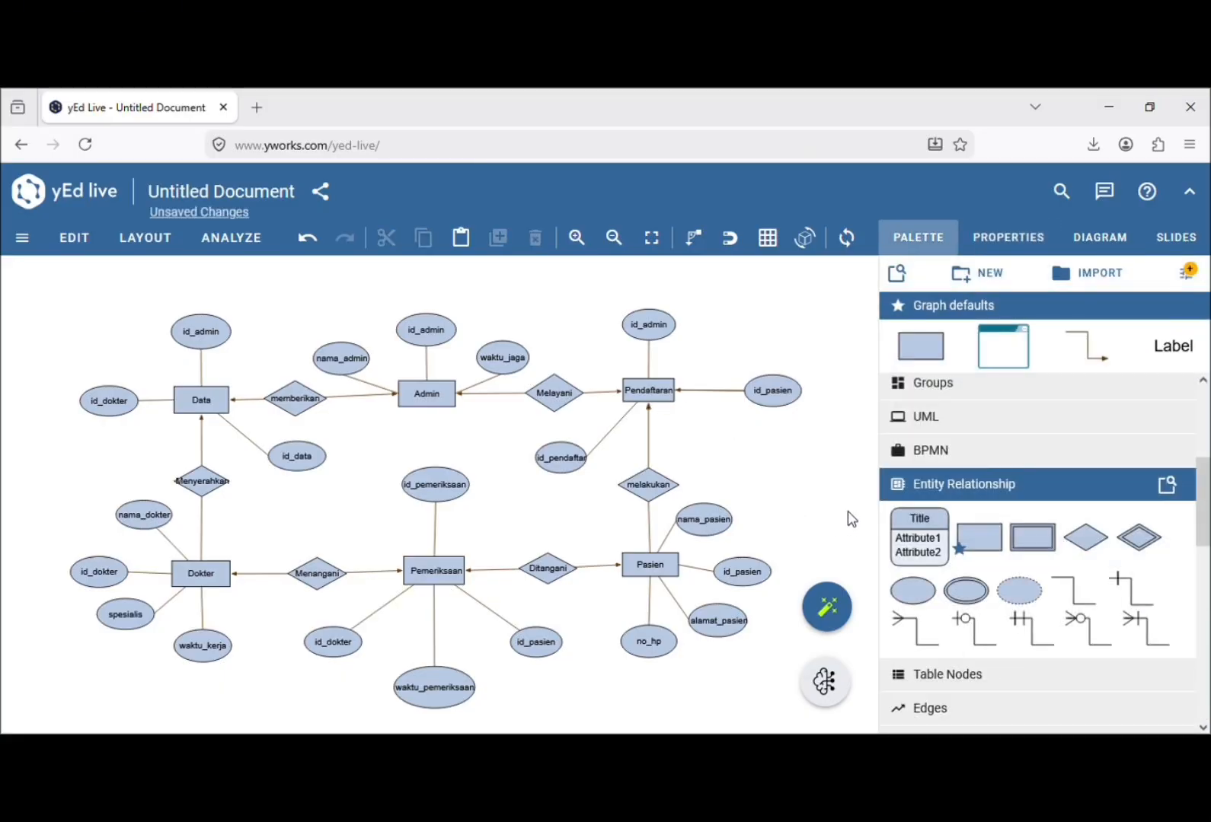